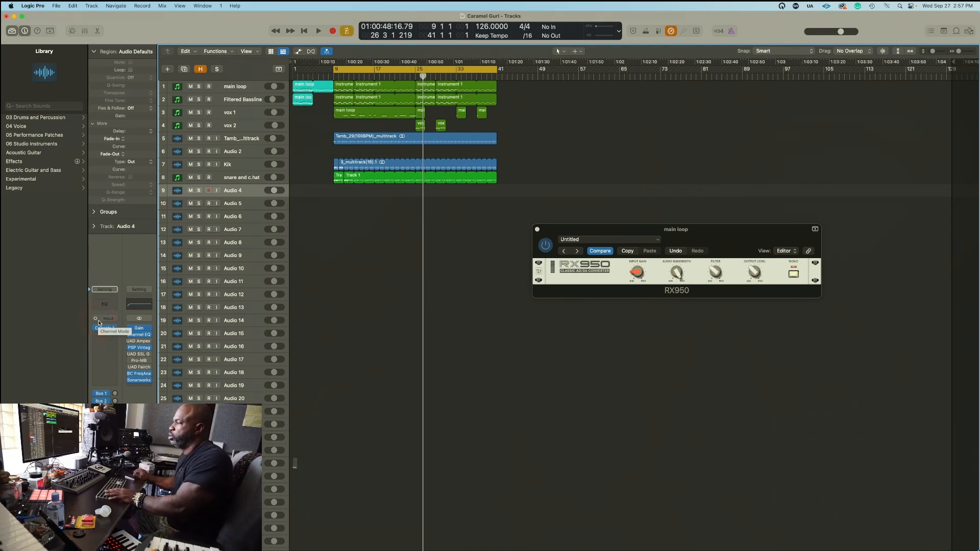
Set the Audio 4 track's recording input to Input 1
{"action": "left_click", "coordinate": [112, 321]}
{"action": "mouse_move", "coordinate": [121, 332]}
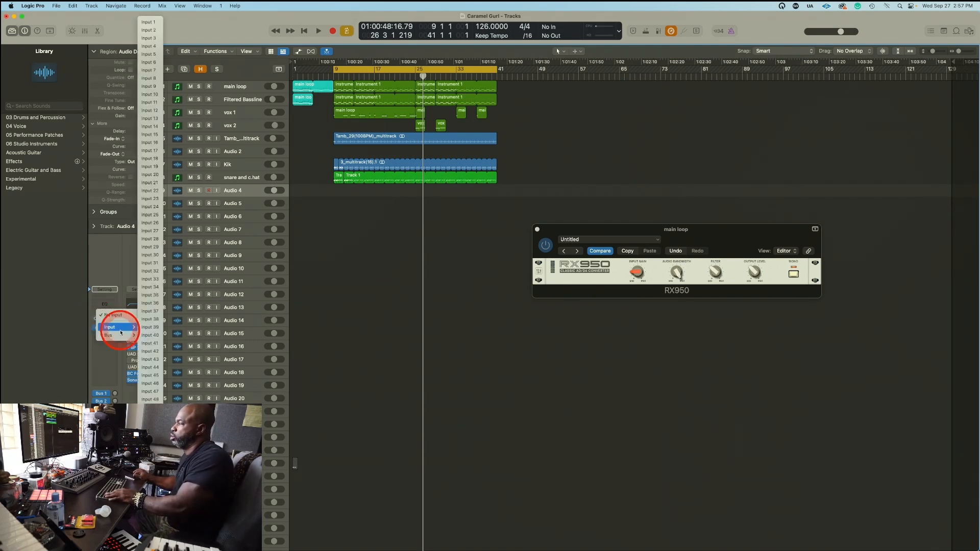
{"action": "left_click", "coordinate": [147, 23]}
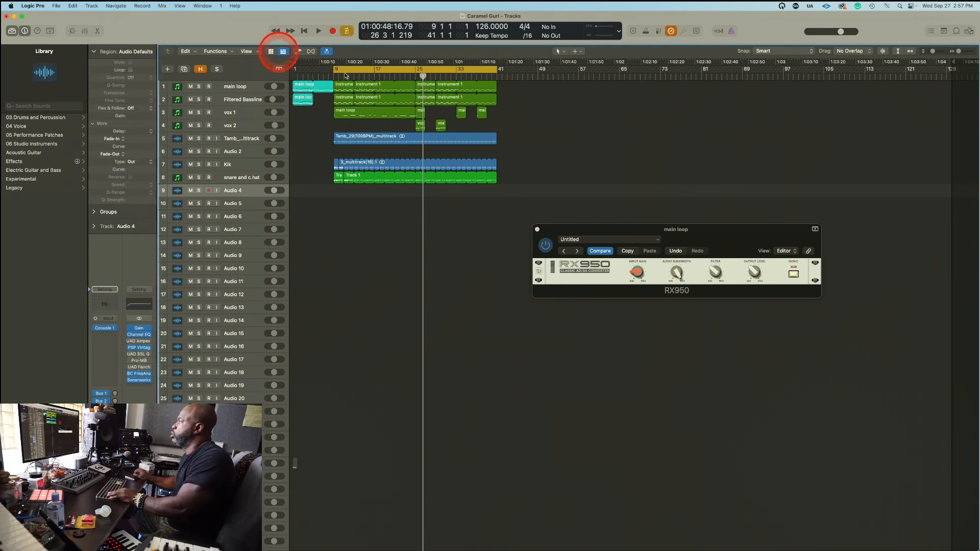
Record a take onto Audio 4 from bar 9 to about bar 21 with the count-in and metronome on
{"action": "left_click", "coordinate": [513, 164]}
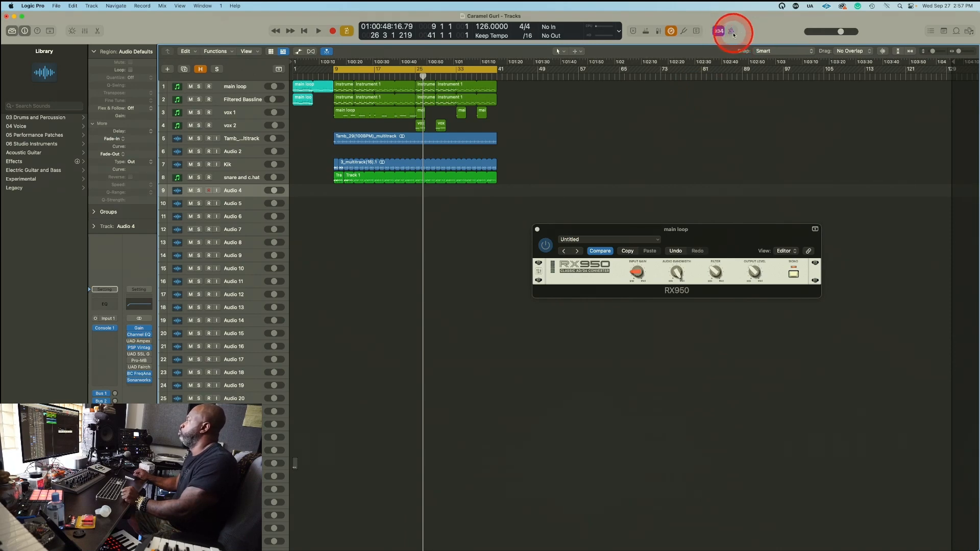
{"action": "key", "text": "r"}
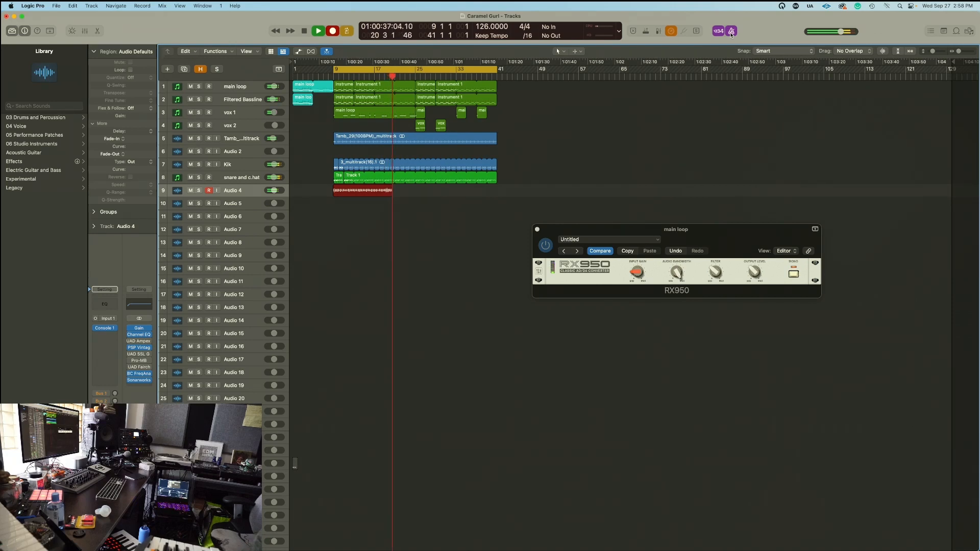
{"action": "key", "text": "space"}
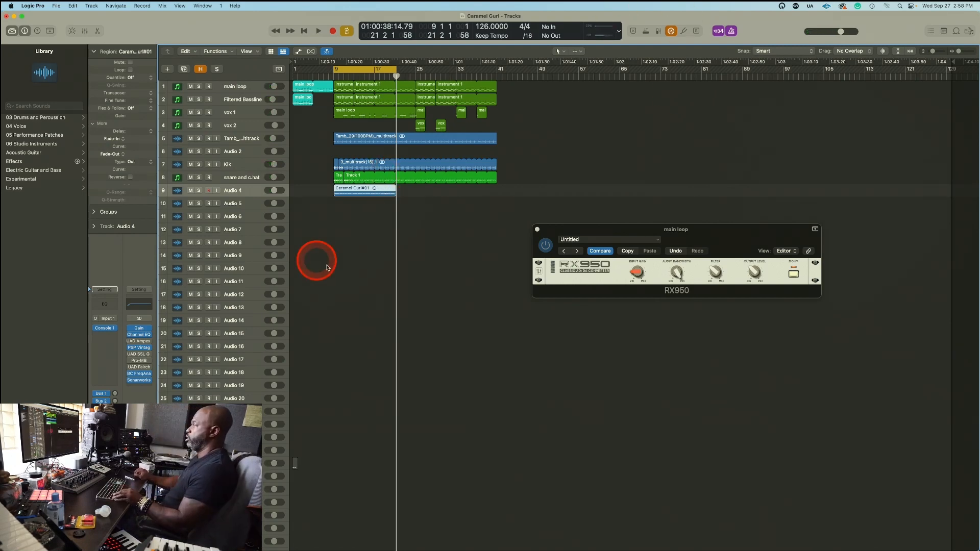
Play back the new Audio 4 recording from bar 9 and switch off the count-in and metronome
{"action": "left_click", "coordinate": [372, 259], "text": "ctrl+alt"}
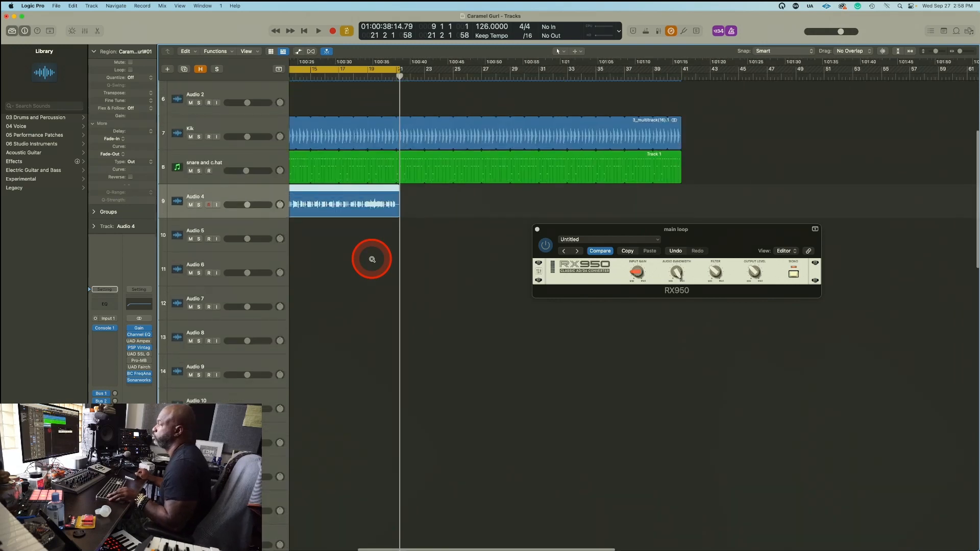
{"action": "left_click", "coordinate": [372, 259], "text": "ctrl+alt"}
{"action": "key", "text": "space"}
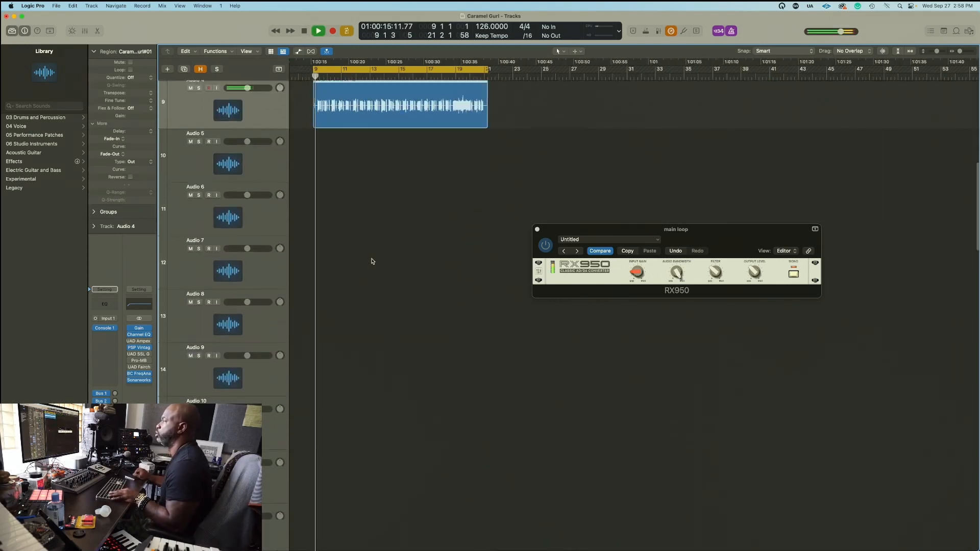
{"action": "left_click", "coordinate": [718, 32]}
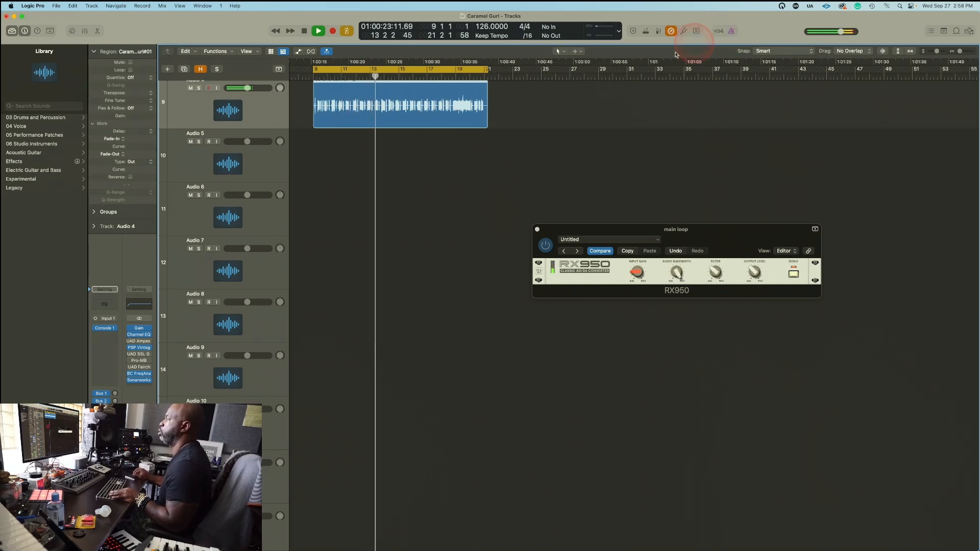
Listen to the Audio 4 take together with the other tracks up to about bar 17
{"action": "left_click", "coordinate": [373, 241]}
{"action": "key", "text": "space"}
{"action": "scroll", "coordinate": [374, 241], "scroll_direction": "up", "scroll_amount": 5}
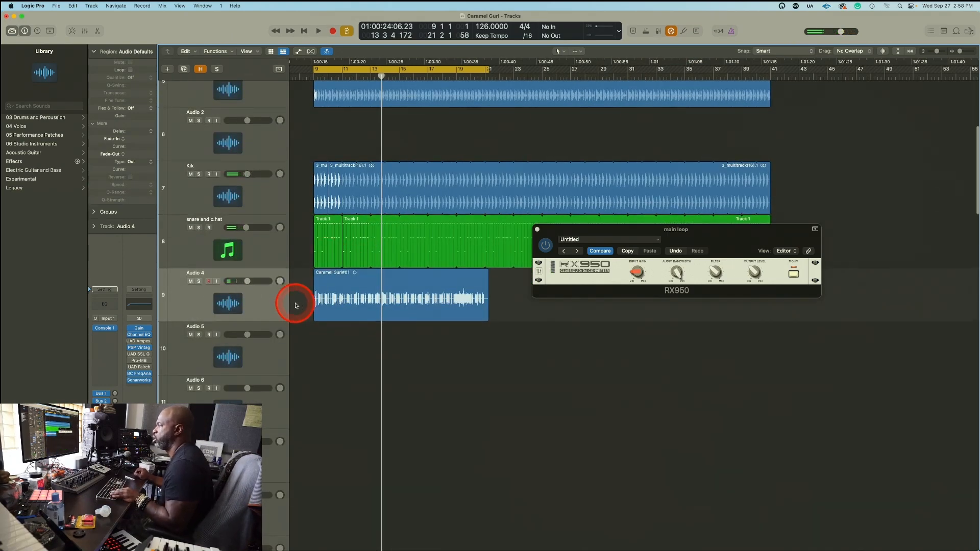
{"action": "key", "text": "space"}
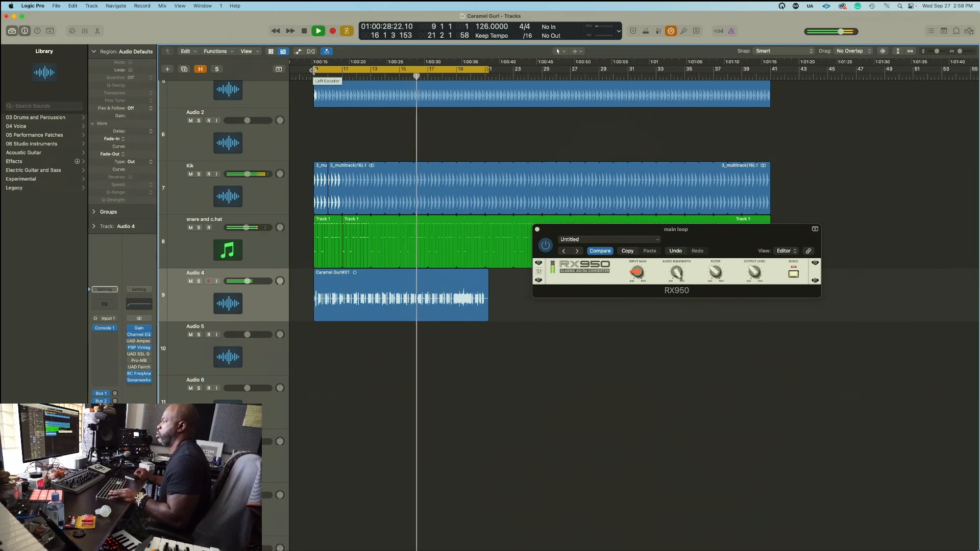
{"action": "key", "text": "space"}
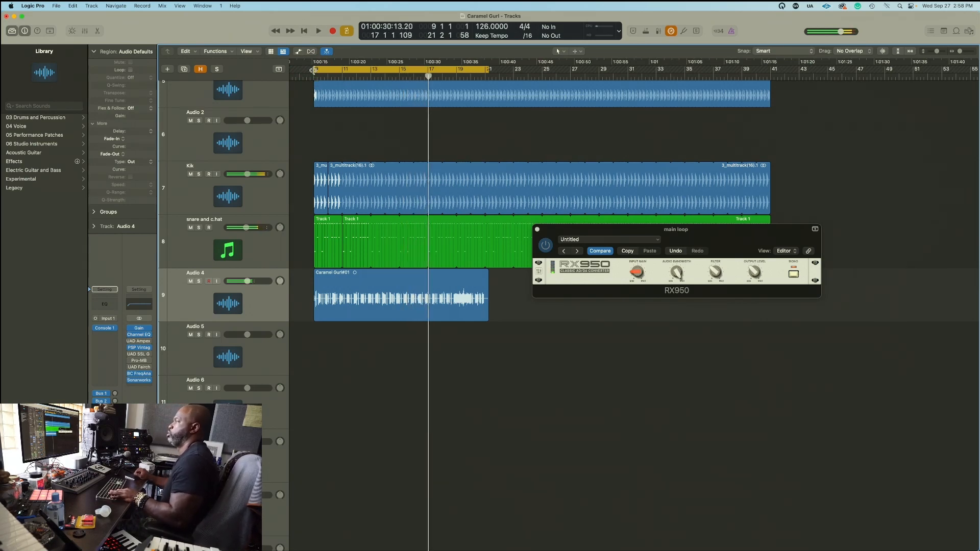
{"action": "left_click", "coordinate": [330, 273]}
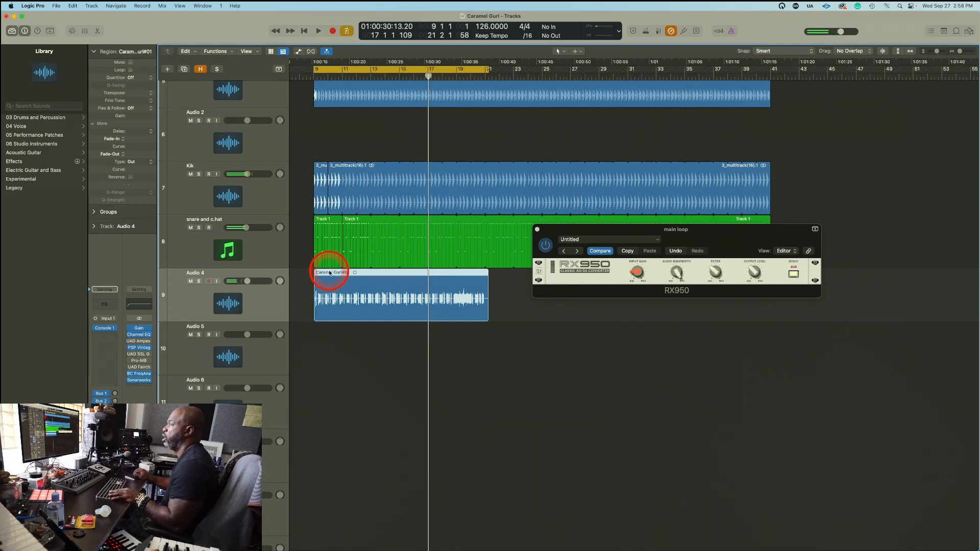
{"action": "left_click_drag", "start_coordinate": [314, 69], "coordinate": [370, 88]}
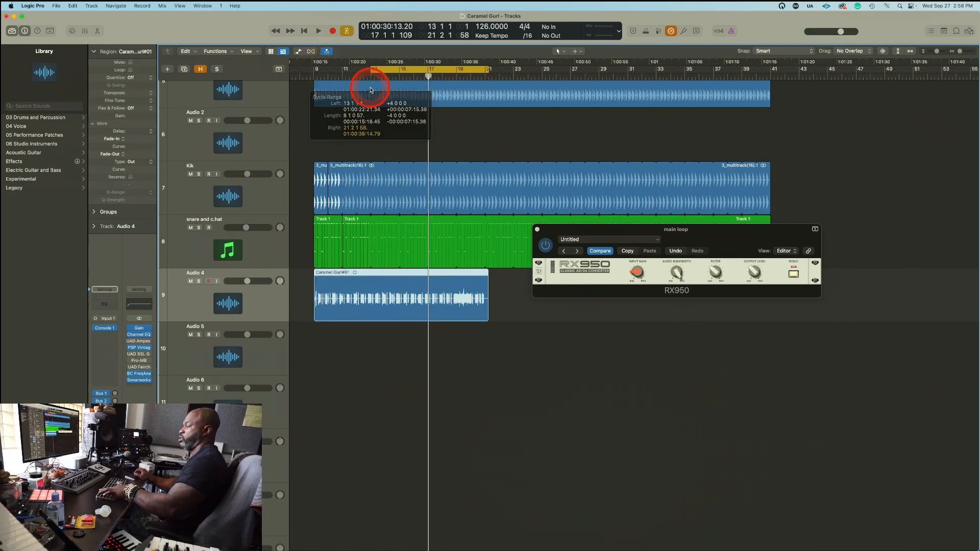
{"action": "key", "text": "super+t"}
{"action": "key", "text": "super+z"}
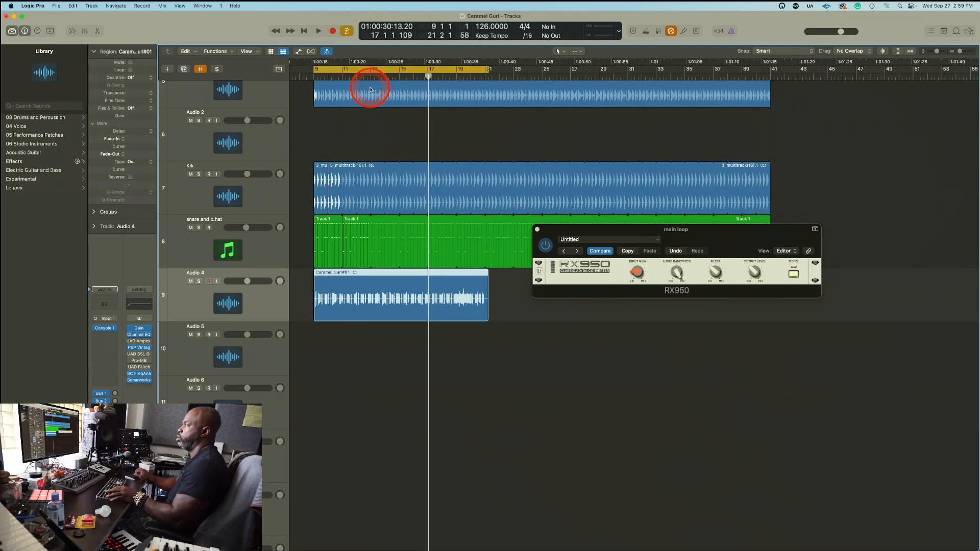
Split the Audio 4 recording at bar 13 and loop playback over its first part, bars 9 to 13
{"action": "left_click_drag", "start_coordinate": [314, 70], "coordinate": [371, 83]}
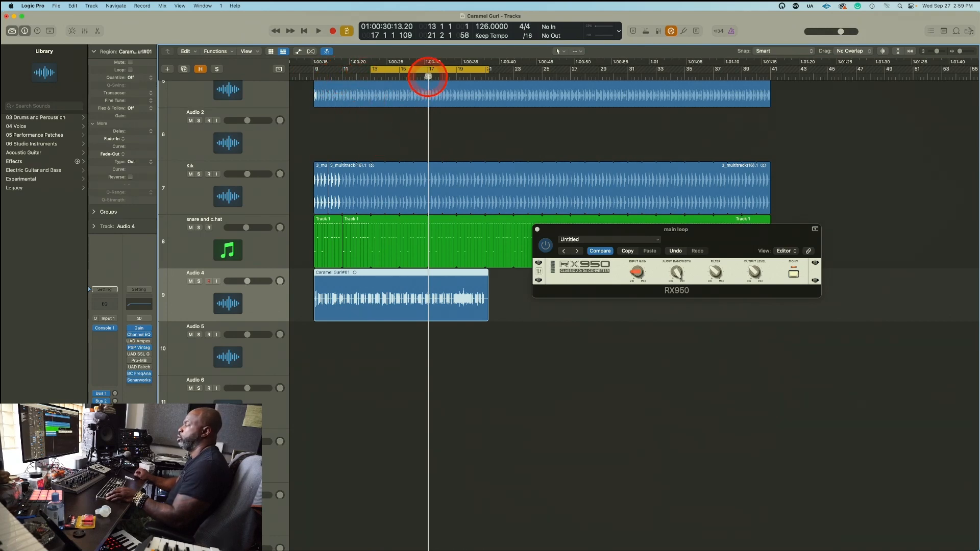
{"action": "left_click", "coordinate": [371, 77]}
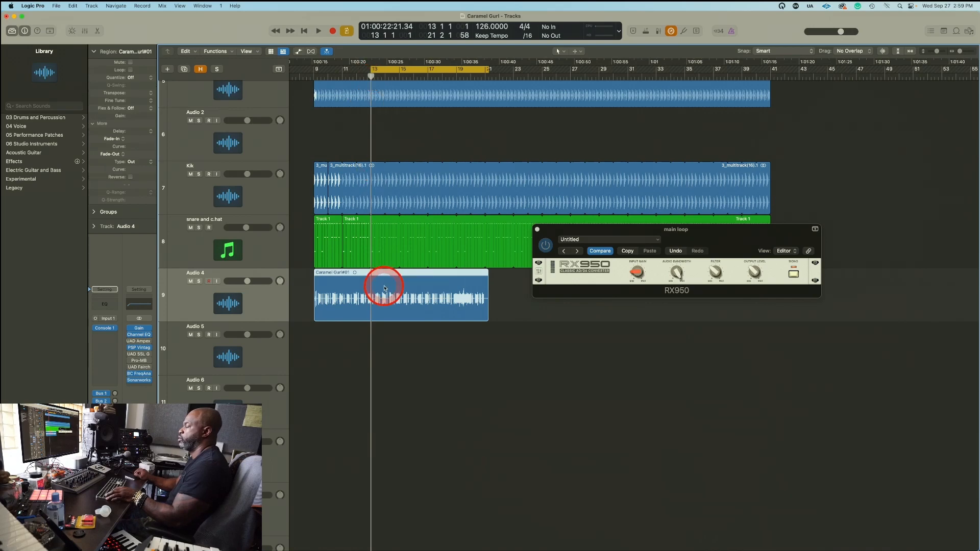
{"action": "left_click", "coordinate": [346, 282]}
{"action": "key", "text": "cmd+u"}
{"action": "key", "text": "space"}
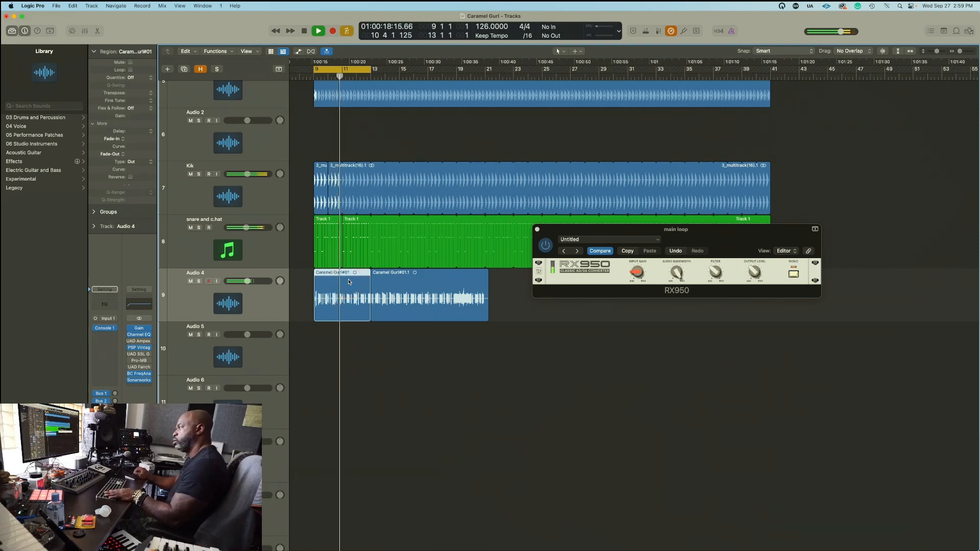
Split the second Audio 4 region at bar 17 and delete the piece after the cut
{"action": "left_click", "coordinate": [396, 278]}
{"action": "key", "text": "super+u"}
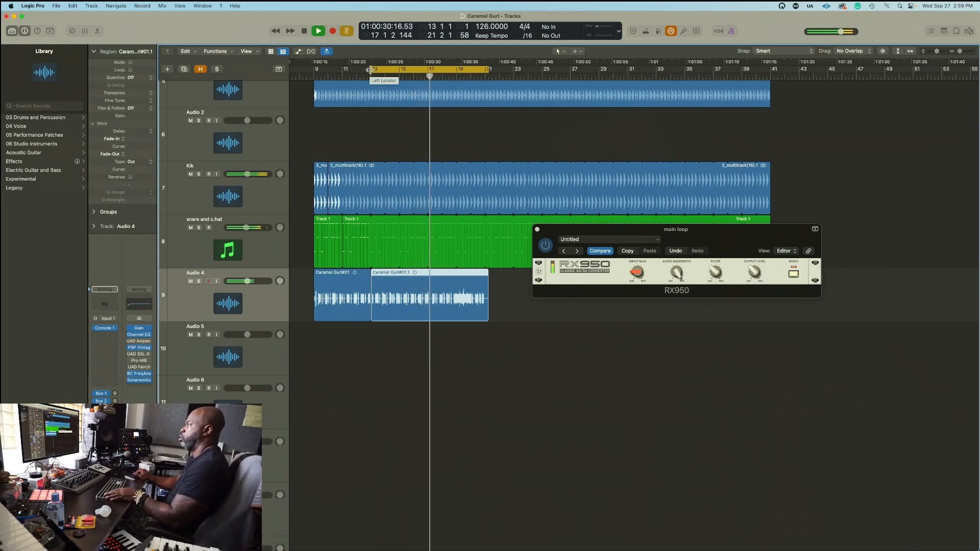
{"action": "left_click_drag", "start_coordinate": [371, 70], "coordinate": [429, 76]}
{"action": "key", "text": "space"}
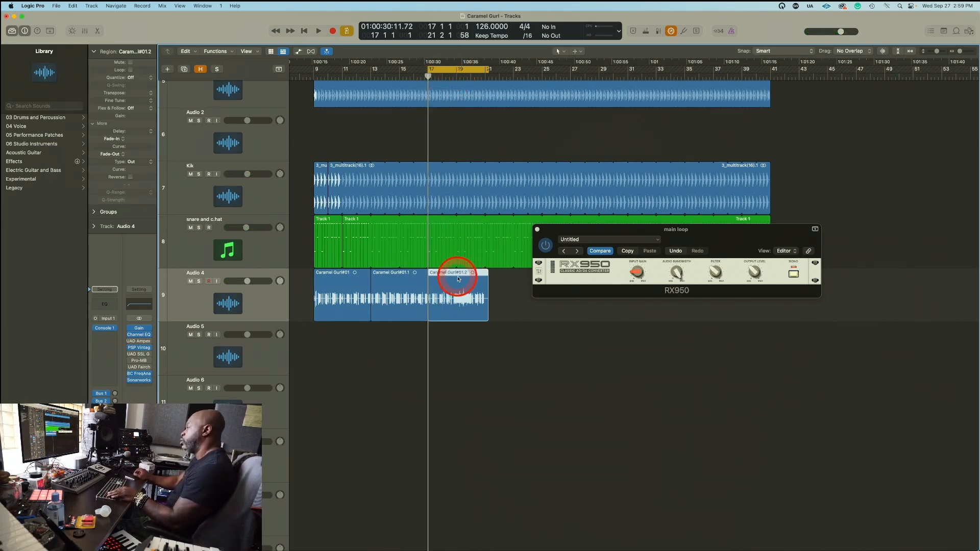
{"action": "key", "text": "Delete"}
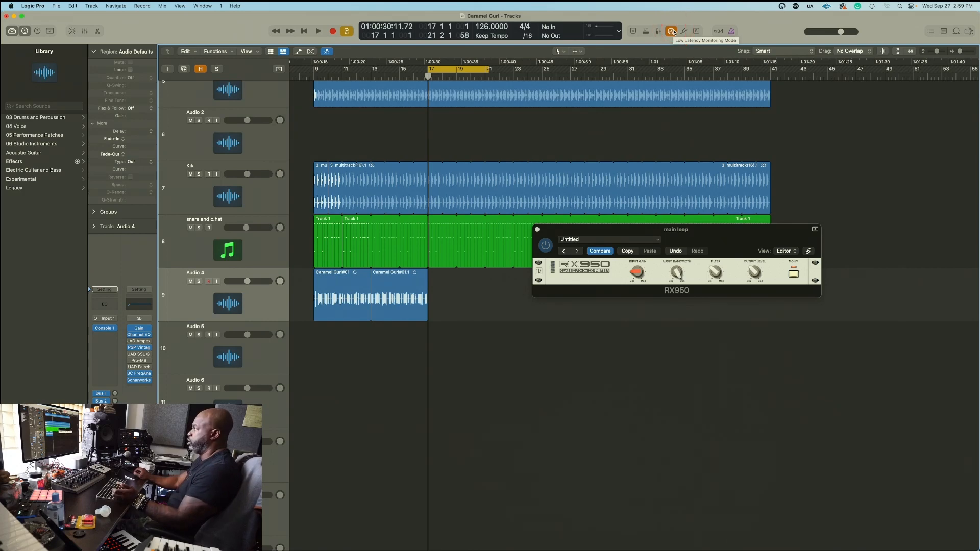
Set the cycle range to the two remaining Audio 4 regions, bars 9 to 17, during playback
{"action": "left_click", "coordinate": [532, 391], "text": "ctrl+alt"}
{"action": "left_click", "coordinate": [533, 391], "text": "ctrl+alt"}
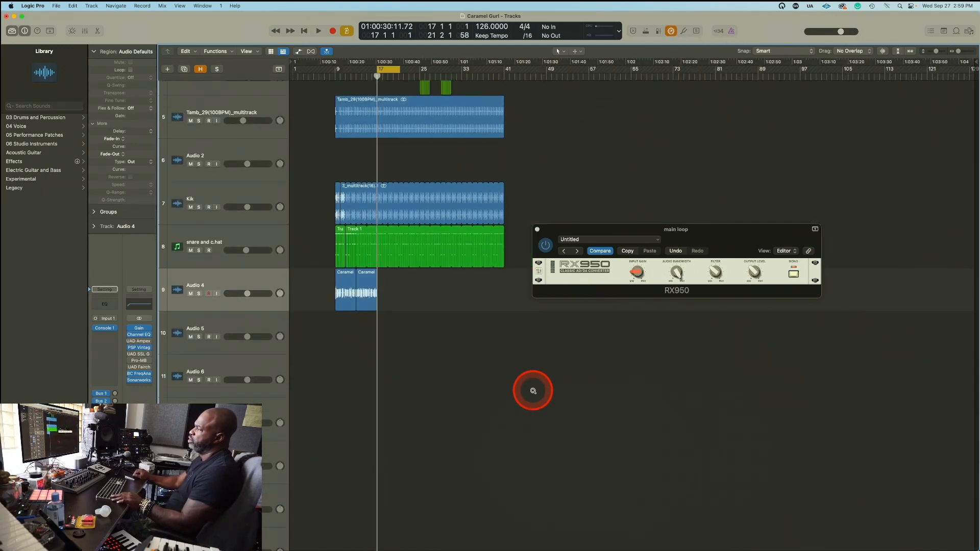
{"action": "key", "text": "space"}
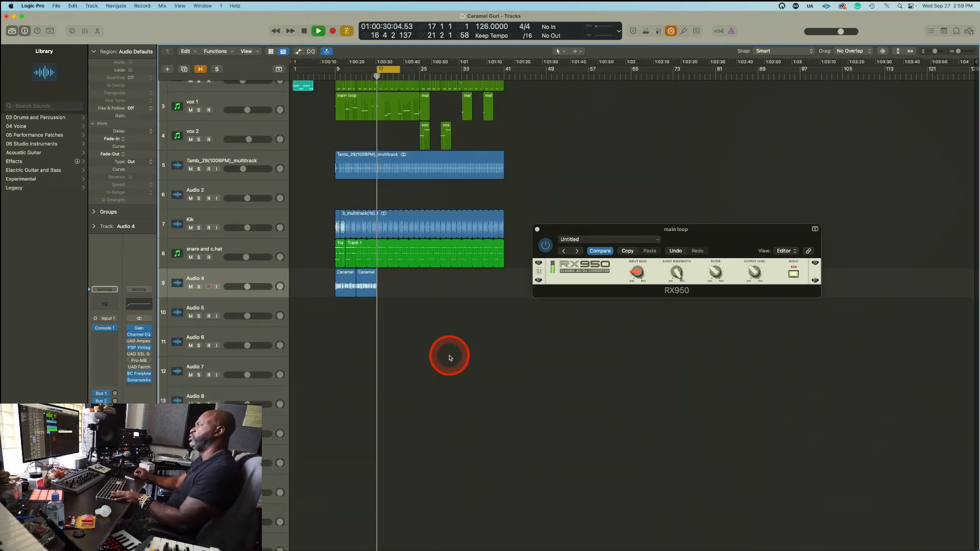
{"action": "left_click_drag", "start_coordinate": [414, 285], "coordinate": [348, 283]}
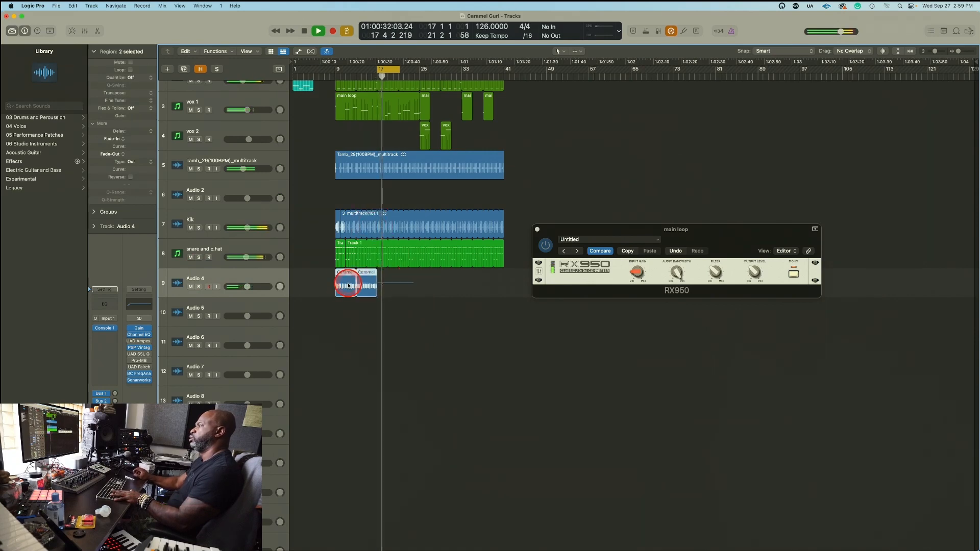
{"action": "key", "text": "u"}
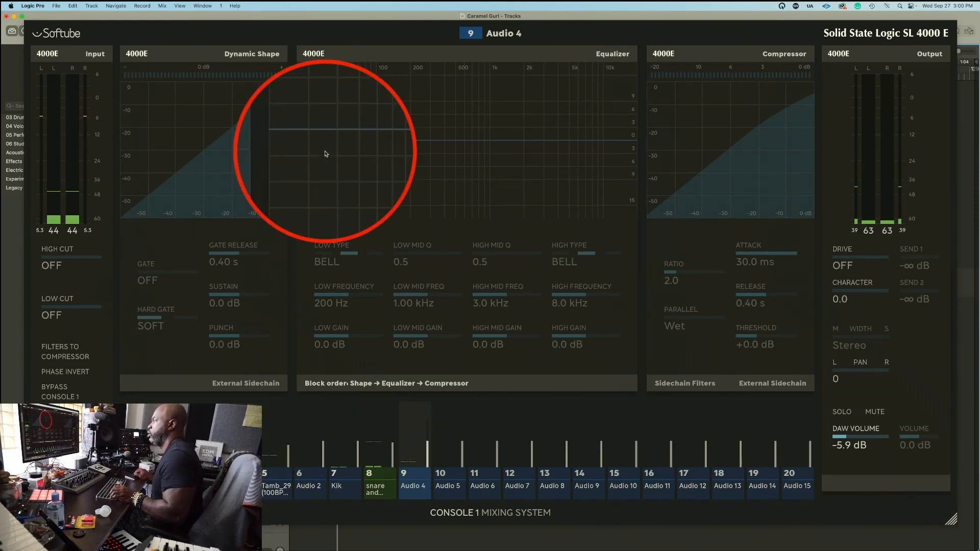
Examine Audio 4's levels and frequency spectrum in the Console 1 display during playback, and close the display
{"action": "key", "text": "ctrl+alt+c"}
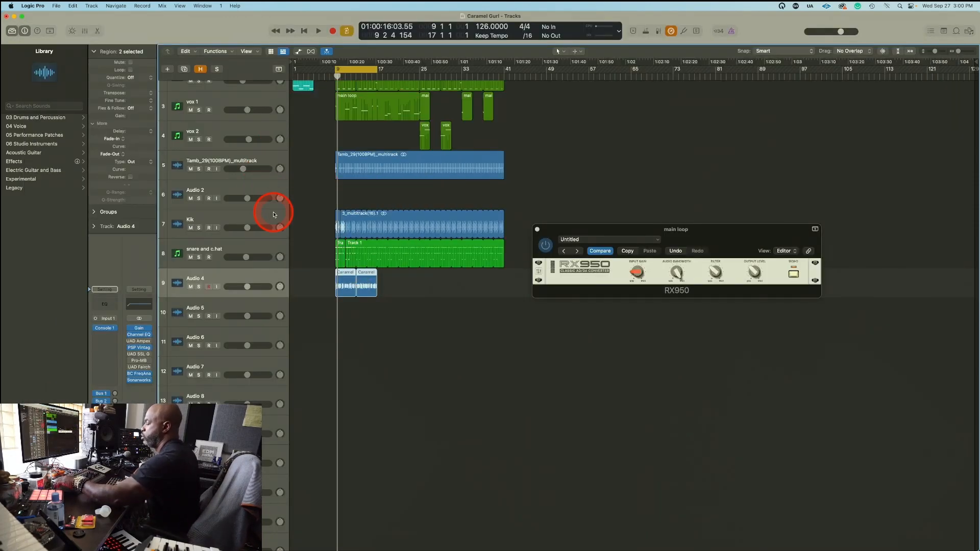
{"action": "key", "text": "space"}
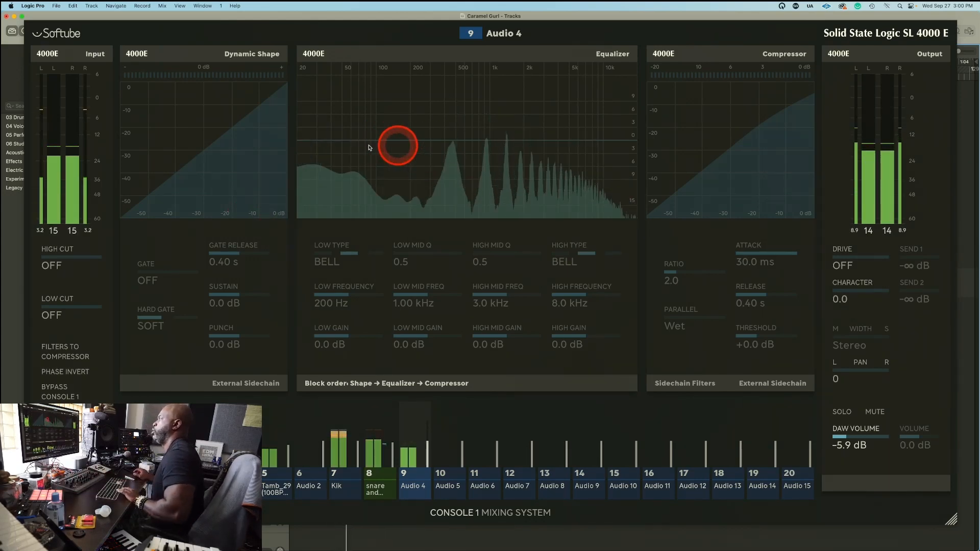
{"action": "key", "text": "space"}
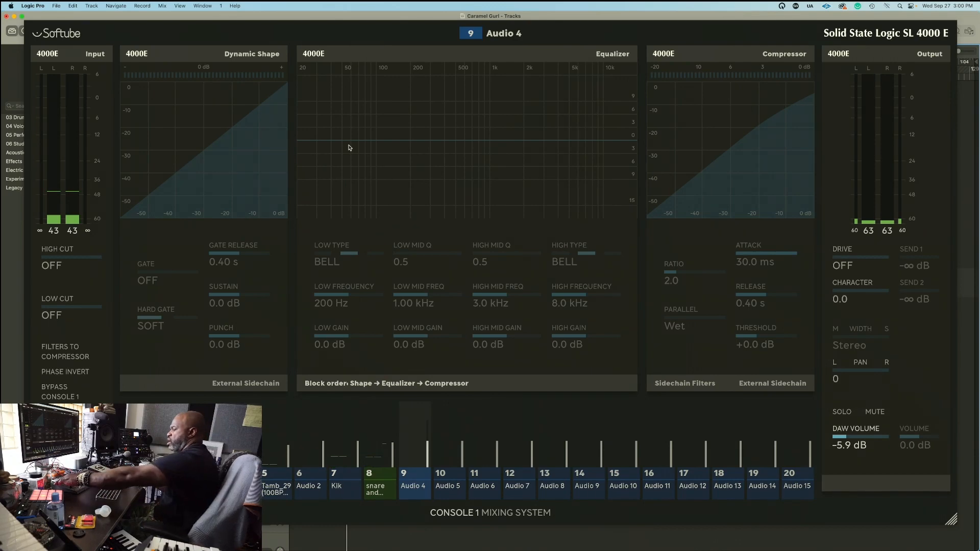
{"action": "key", "text": "Escape"}
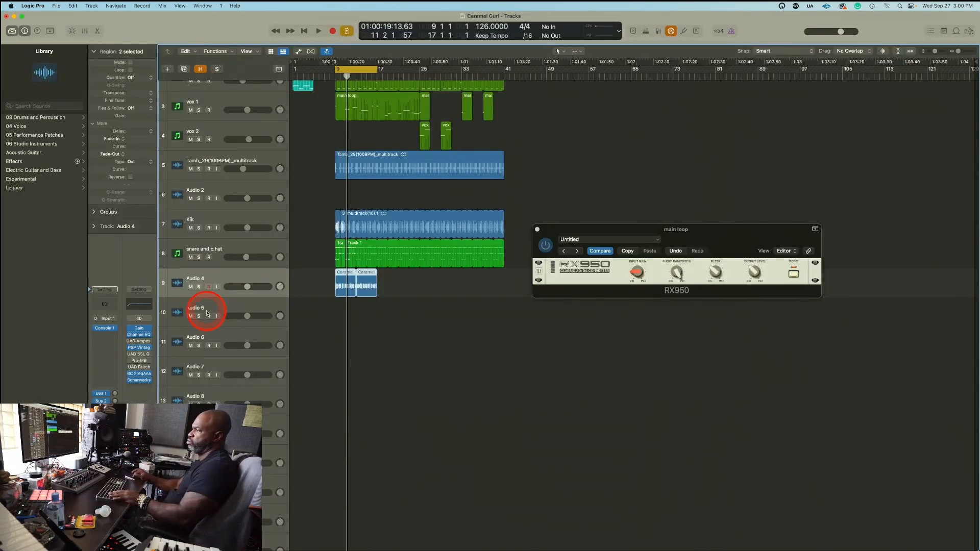
Insert a mono Channel EQ ahead of Console 1 on Audio 4 and play the loop to examine its spectrum
{"action": "left_click", "coordinate": [106, 327]}
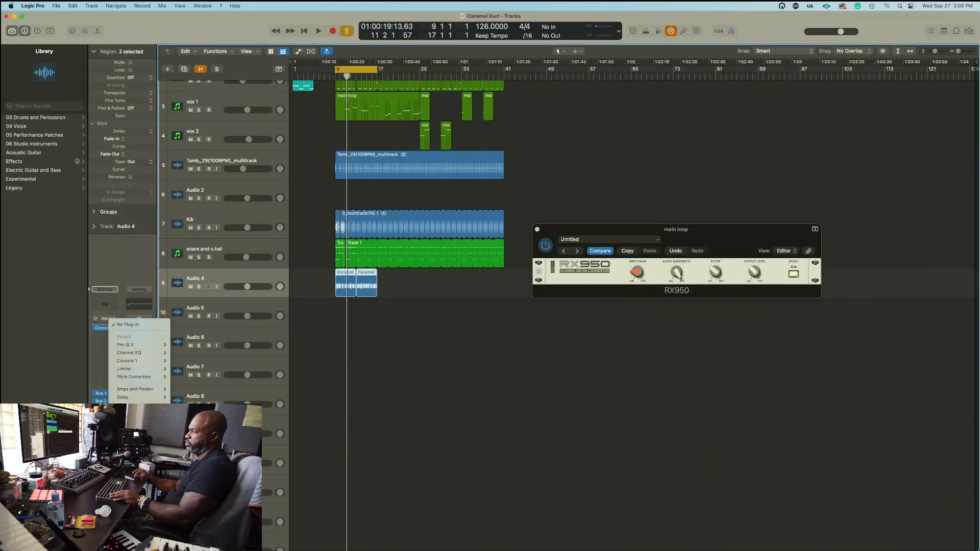
{"action": "mouse_move", "coordinate": [137, 422]}
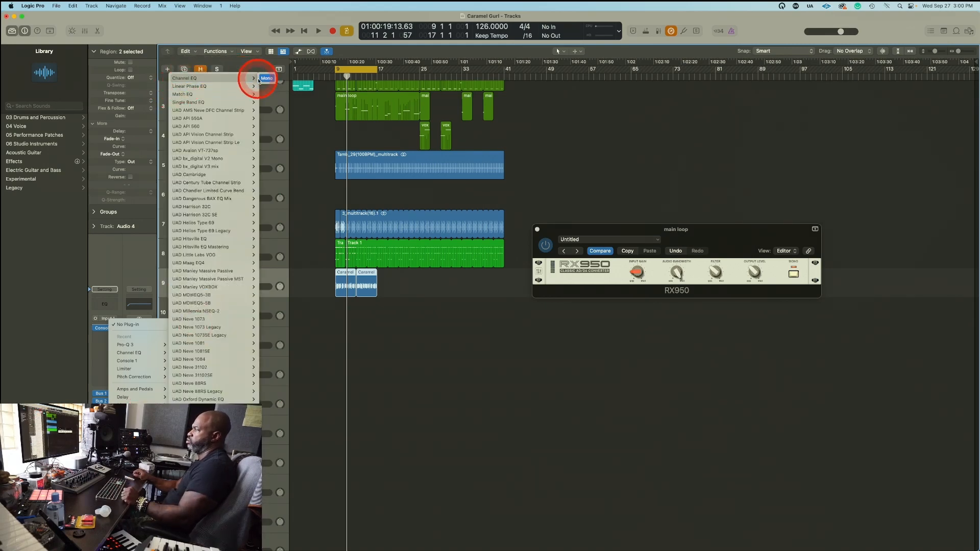
{"action": "left_click", "coordinate": [266, 78]}
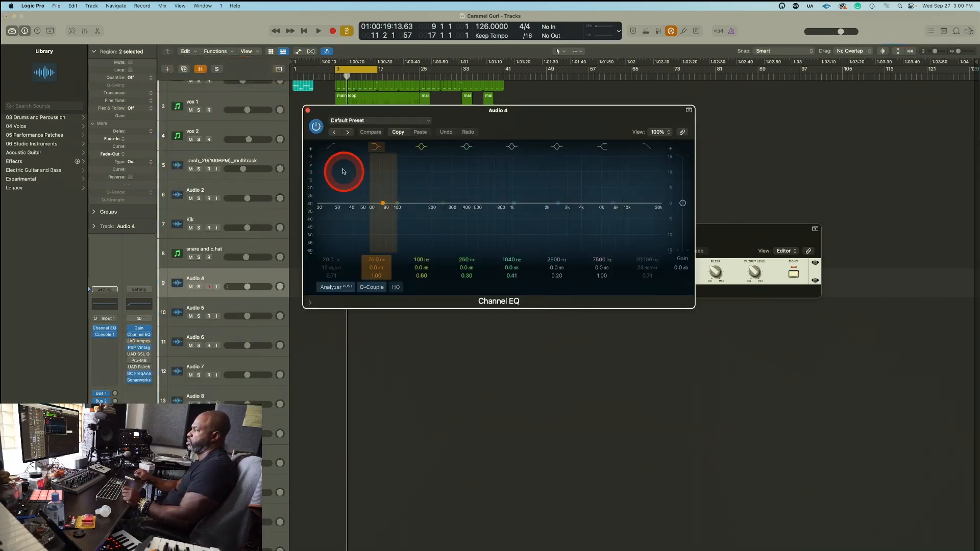
{"action": "key", "text": "space"}
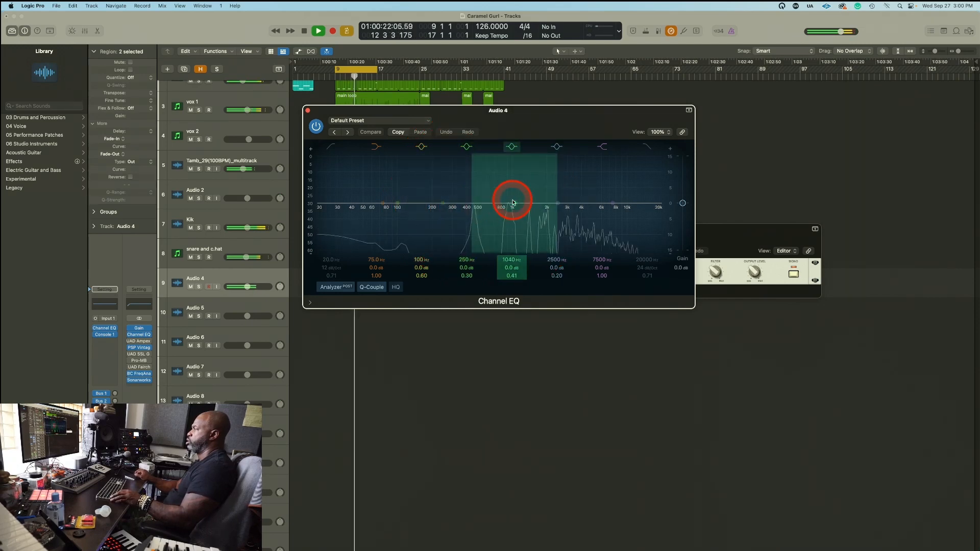
{"action": "key", "text": "space"}
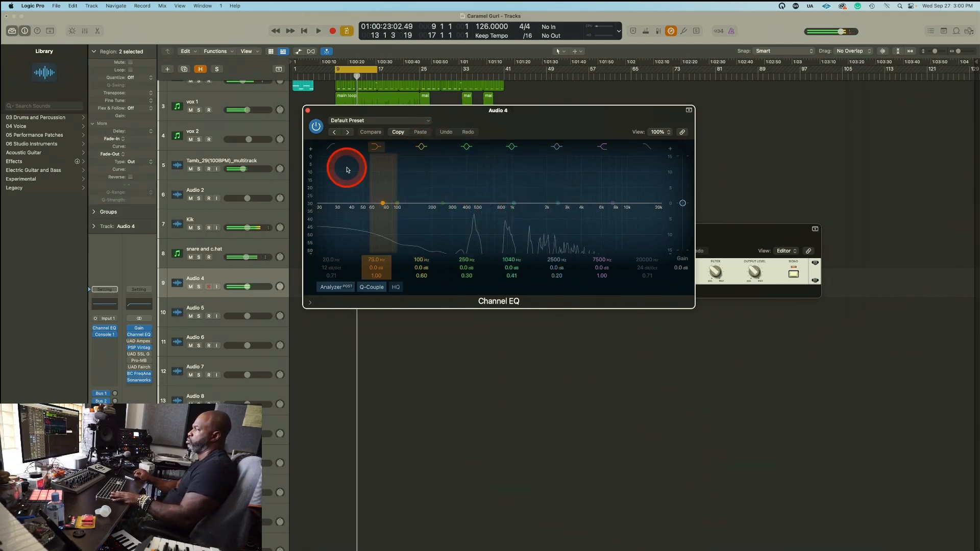
Load the Synth Lead preset from the keyboard presets into Audio 4's Channel EQ
{"action": "left_click", "coordinate": [329, 148]}
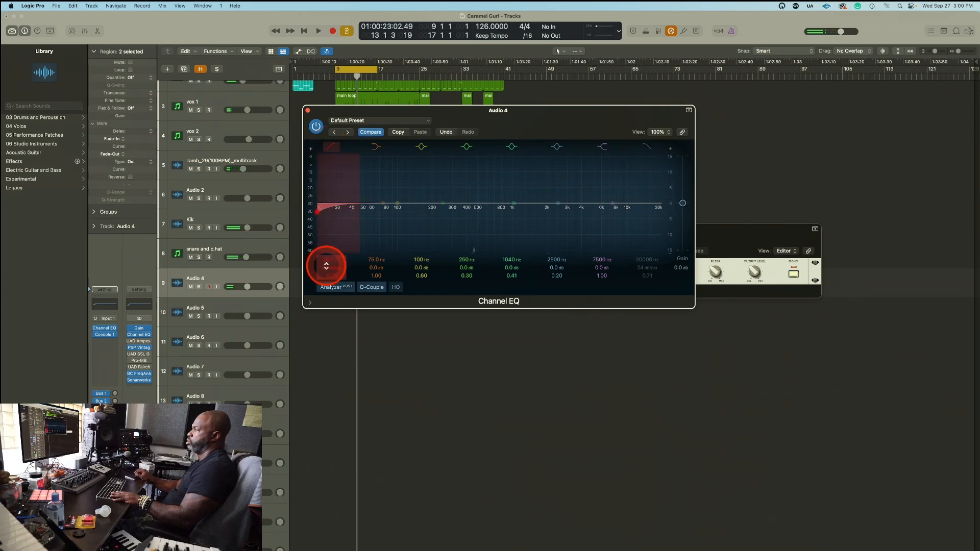
{"action": "left_click", "coordinate": [352, 120]}
{"action": "mouse_move", "coordinate": [398, 386]}
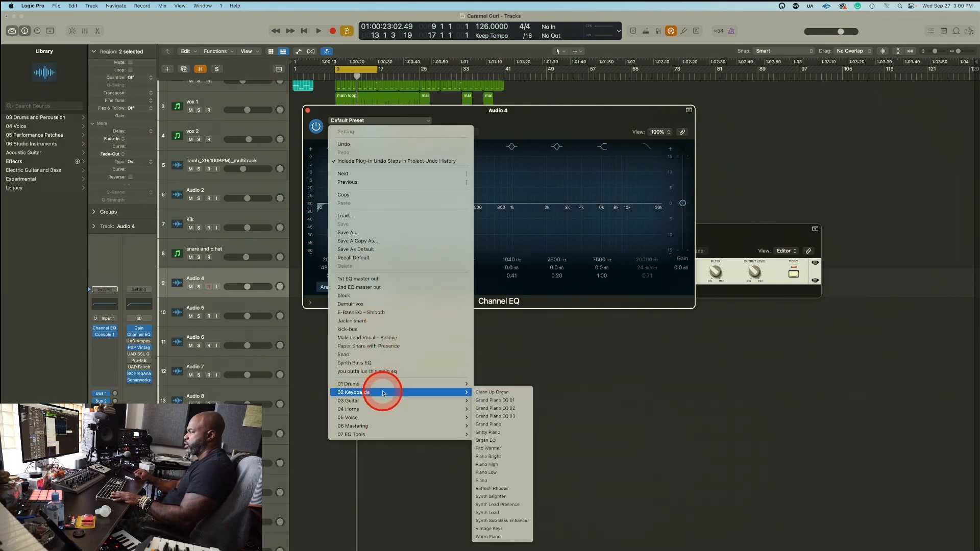
{"action": "left_click", "coordinate": [503, 513]}
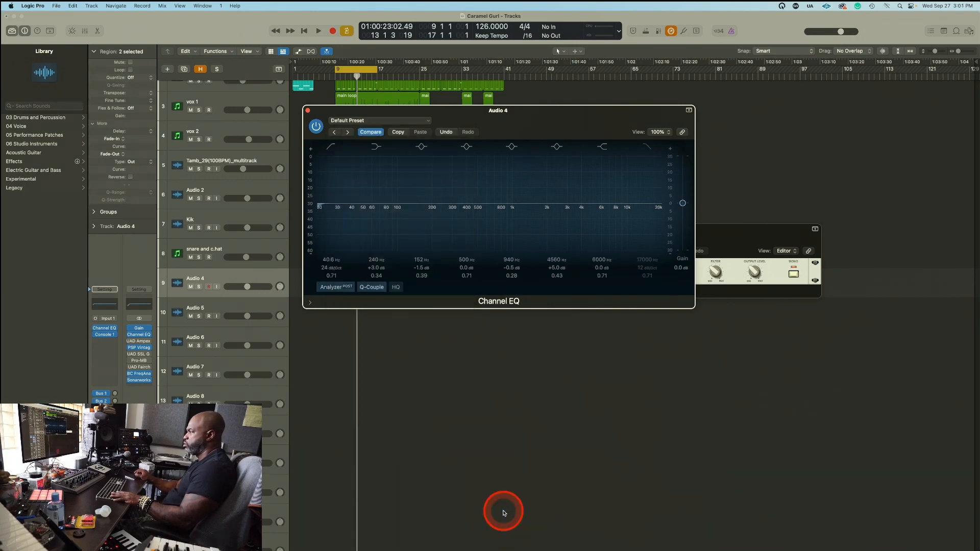
Audition the Synth Lead Presence preset against Synth Lead on Audio 4's Channel EQ during loop playback
{"action": "left_click", "coordinate": [334, 133]}
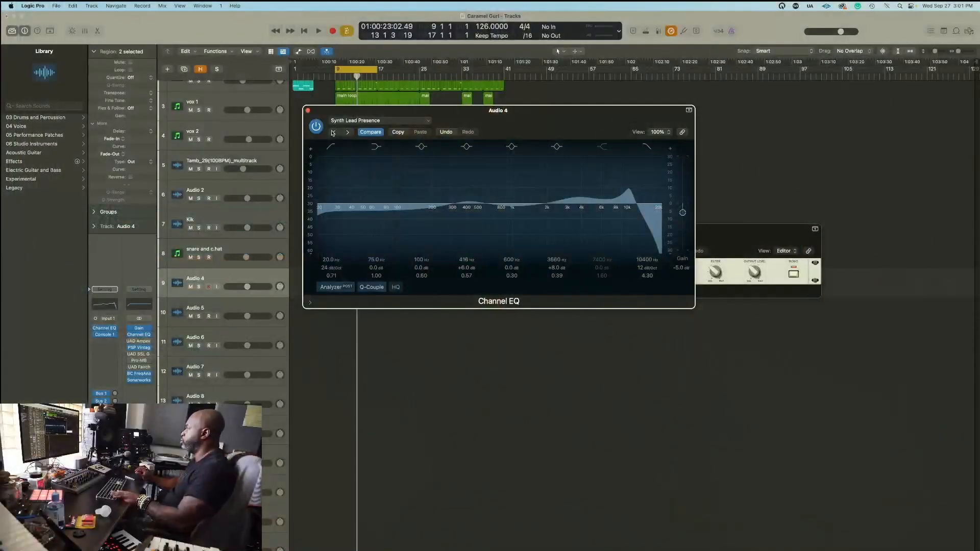
{"action": "key", "text": "space"}
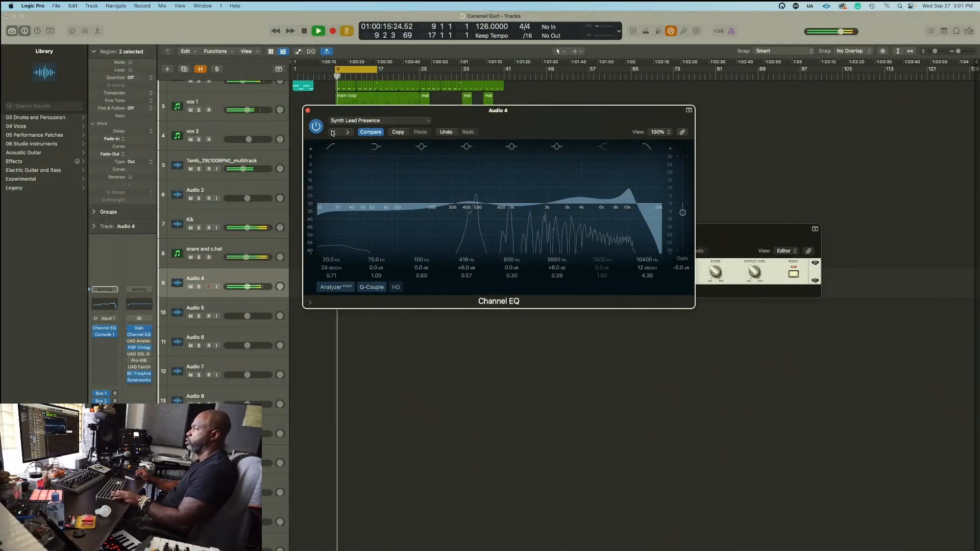
{"action": "left_click", "coordinate": [354, 131]}
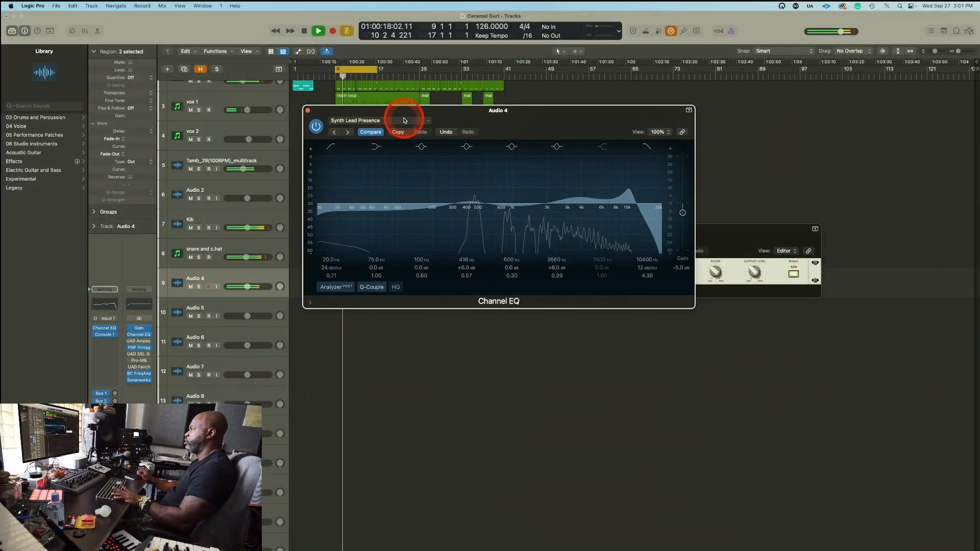
{"action": "left_click", "coordinate": [347, 134]}
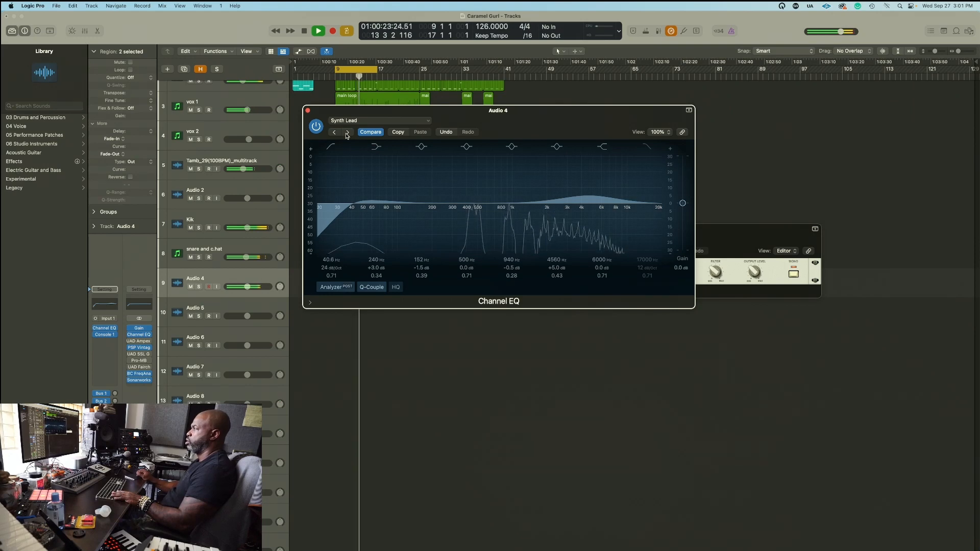
Switch the Channel EQ to the Synth Lead Presence preset and raise its low-cut frequency
{"action": "left_click", "coordinate": [335, 132]}
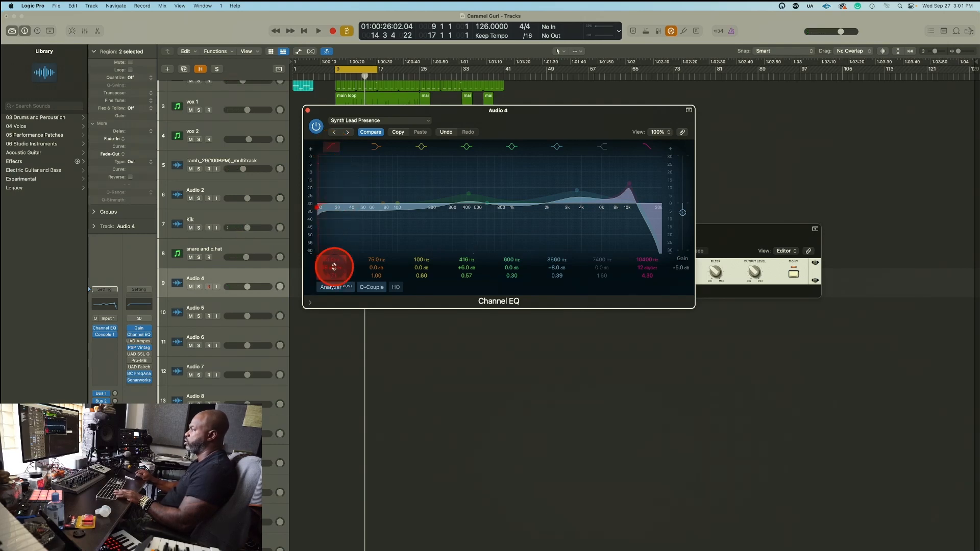
{"action": "left_click_drag", "start_coordinate": [332, 260], "coordinate": [333, 259]}
{"action": "key", "text": "space"}
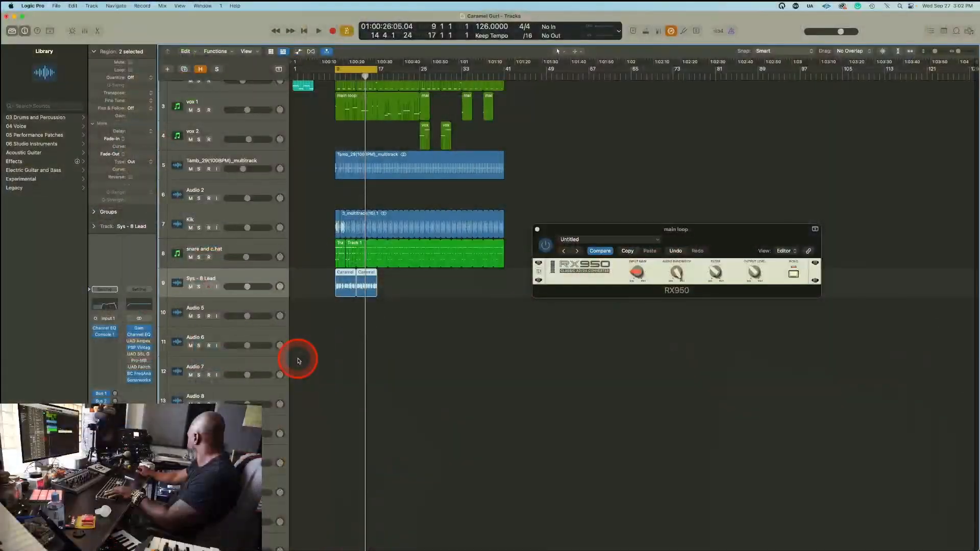
Insert a stereo Pro-Q 3 on the Sys - 8 Lead track in a slot below Console 1
{"action": "left_click", "coordinate": [291, 337]}
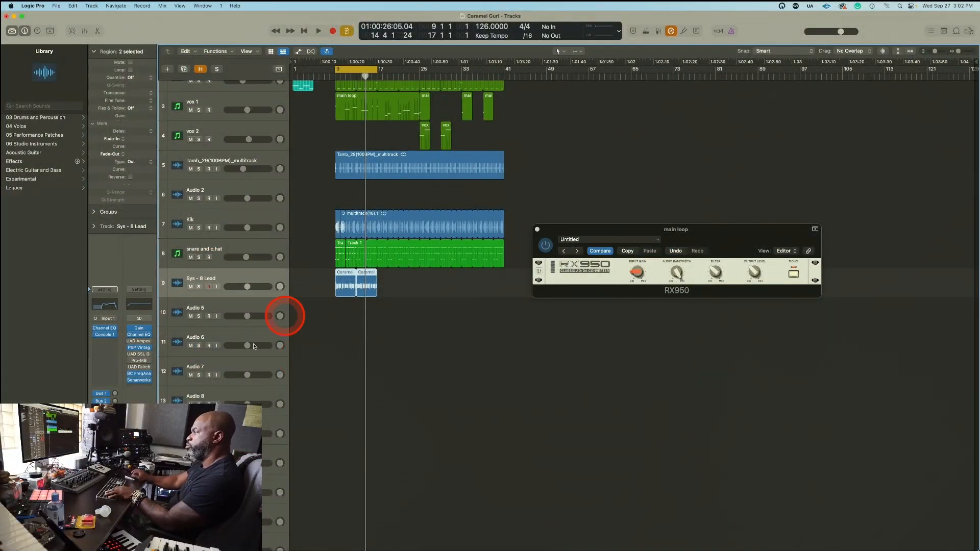
{"action": "left_click", "coordinate": [111, 377]}
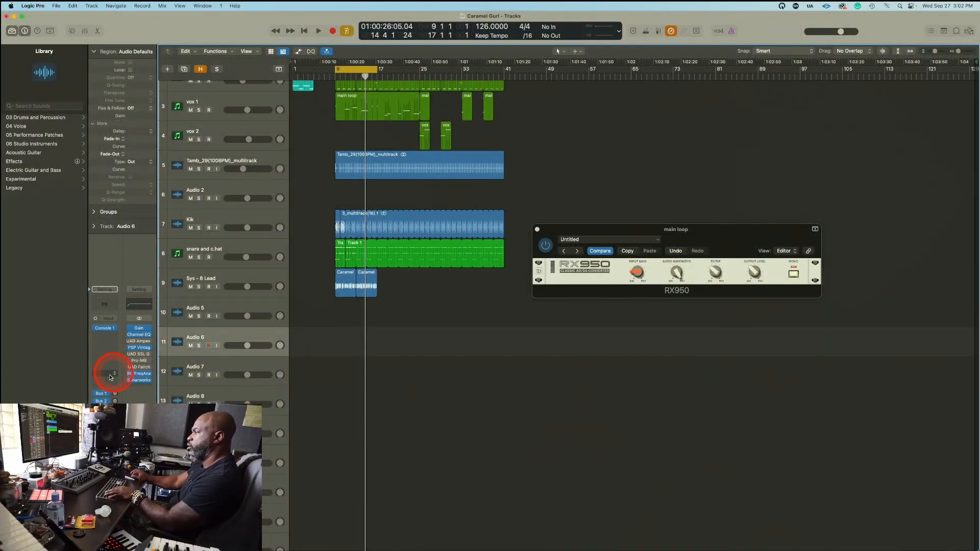
{"action": "left_click", "coordinate": [232, 280]}
{"action": "left_click", "coordinate": [101, 380]}
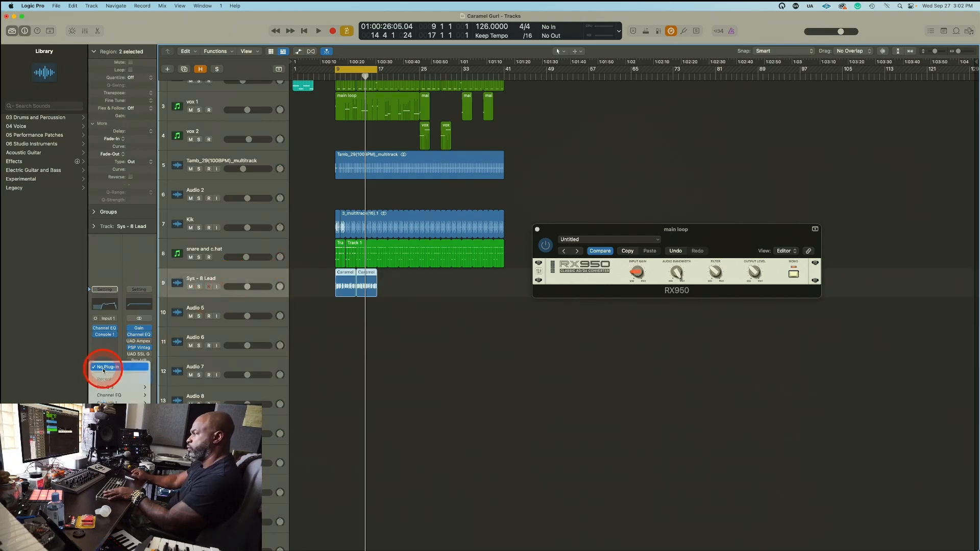
{"action": "mouse_move", "coordinate": [113, 388]}
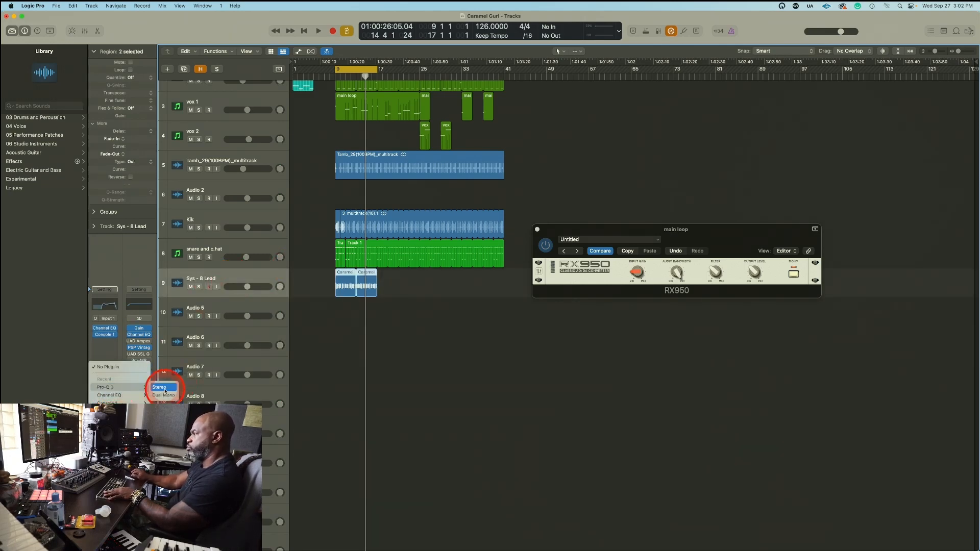
{"action": "left_click", "coordinate": [164, 391]}
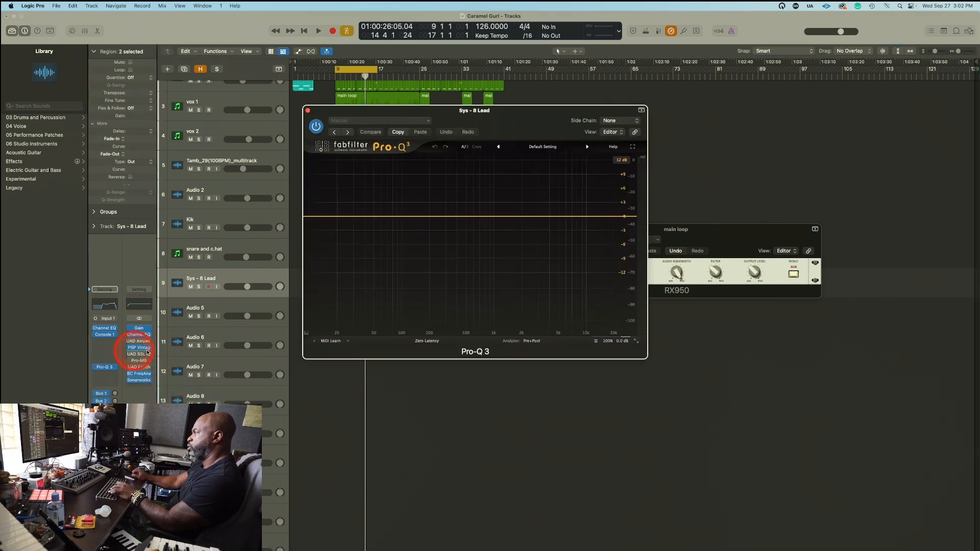
Examine Sys - 8 Lead's spectrum in Pro-Q 3 during playback with the Channel EQ on, bypassed, and on again
{"action": "key", "text": "space"}
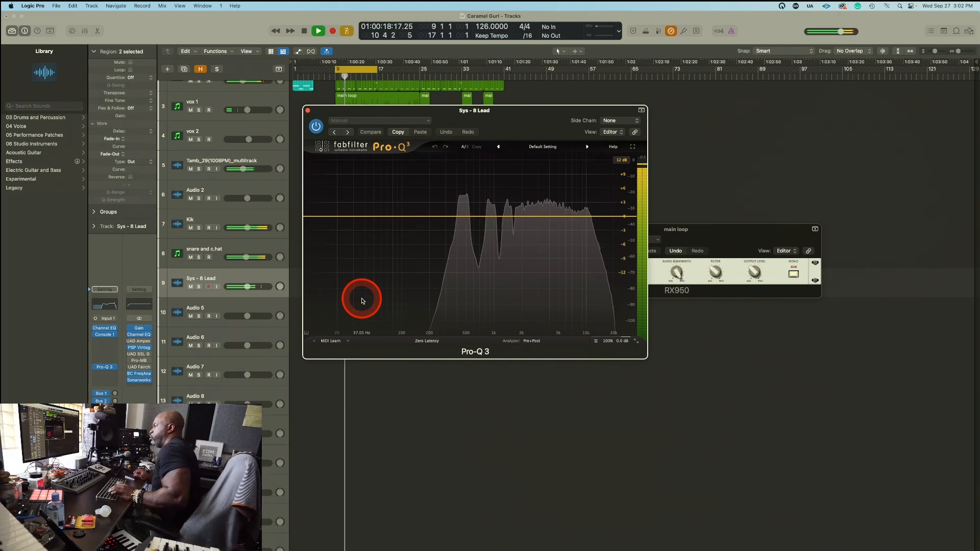
{"action": "key", "text": "space"}
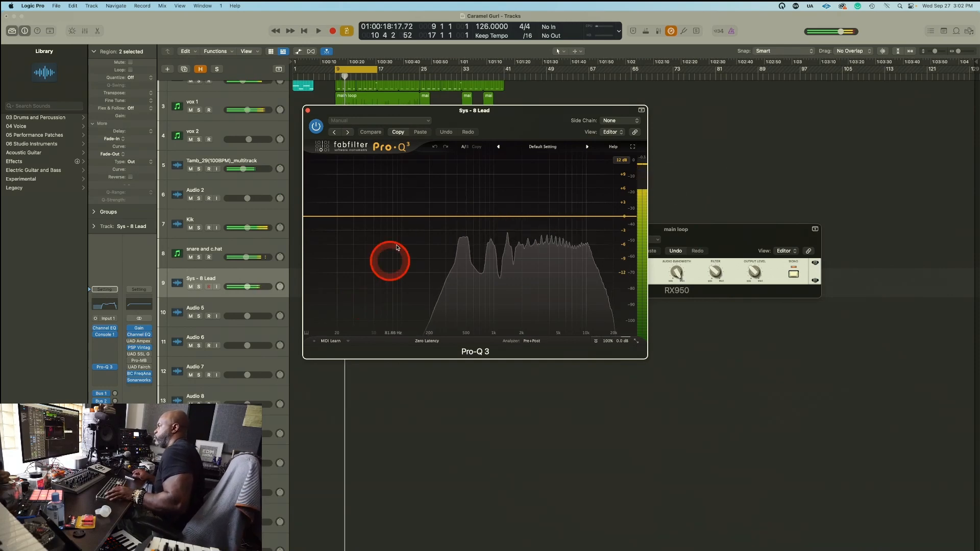
{"action": "left_click", "coordinate": [95, 329]}
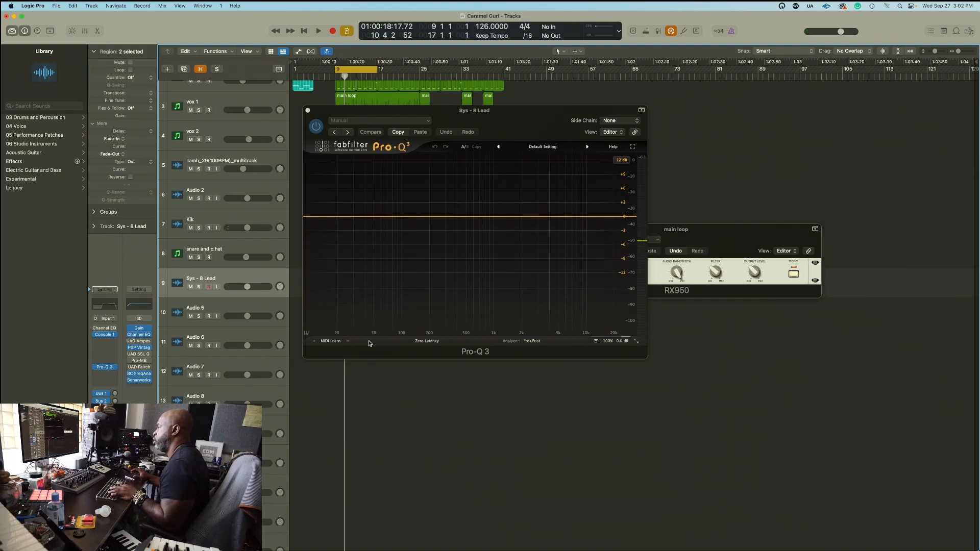
{"action": "key", "text": "space"}
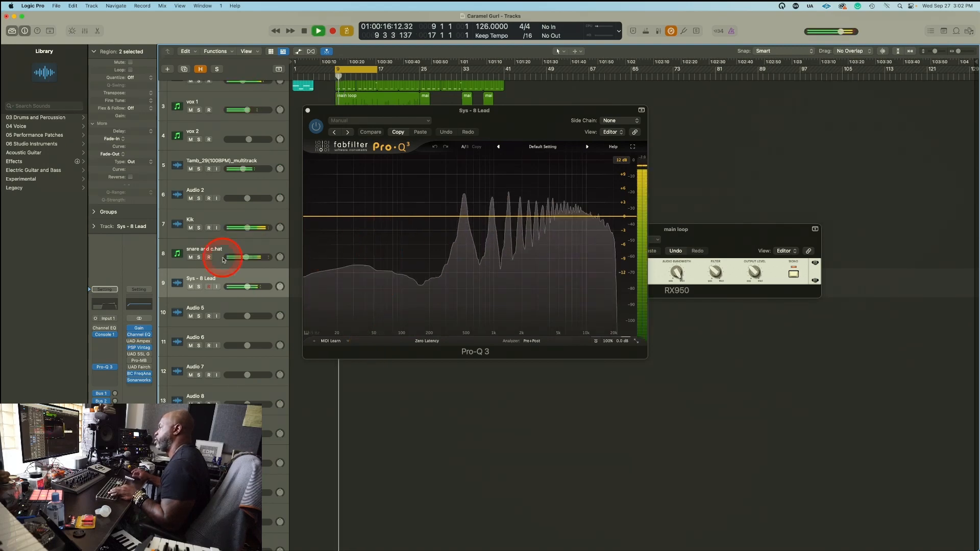
{"action": "left_click", "coordinate": [95, 330]}
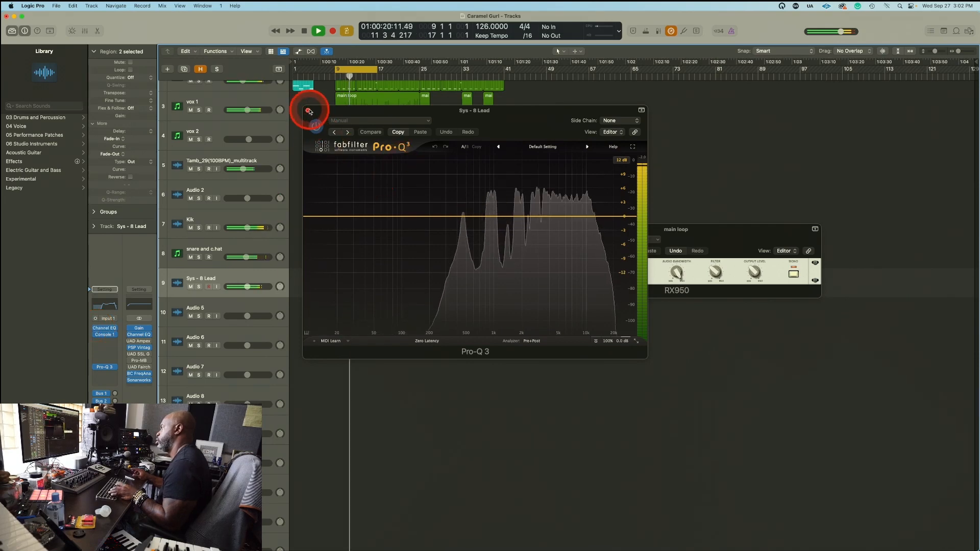
Close the Pro-Q 3 window and remove the plug-in from Sys - 8 Lead
{"action": "left_click", "coordinate": [308, 110]}
{"action": "left_click", "coordinate": [116, 368]}
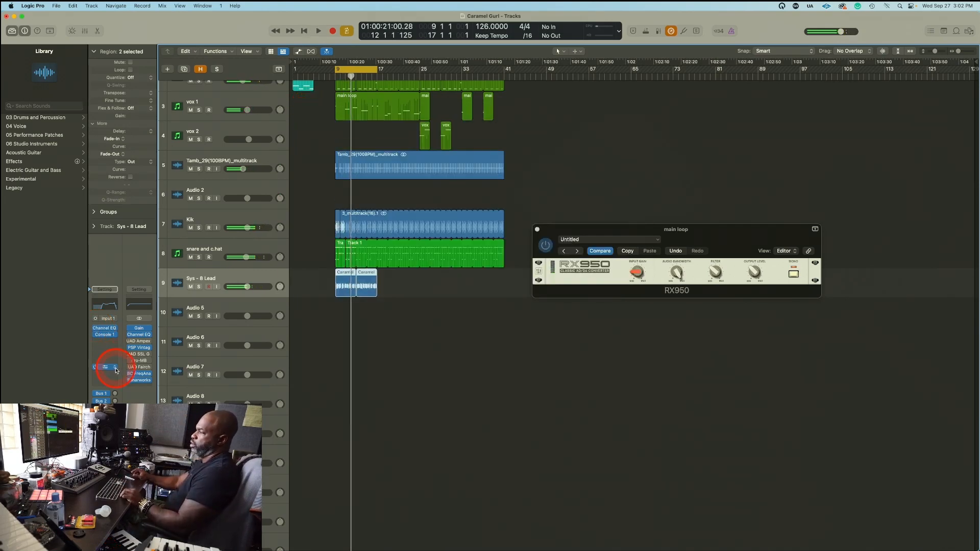
{"action": "left_click", "coordinate": [136, 366]}
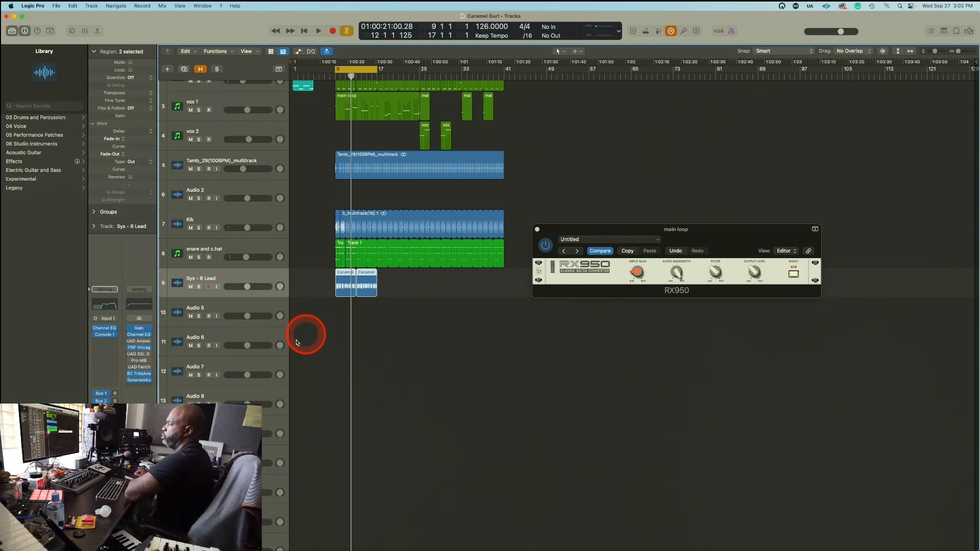
Color the first Sys - 8 Lead region, starting at bar 9, dark yellow
{"action": "left_click", "coordinate": [367, 324]}
{"action": "left_click", "coordinate": [337, 289]}
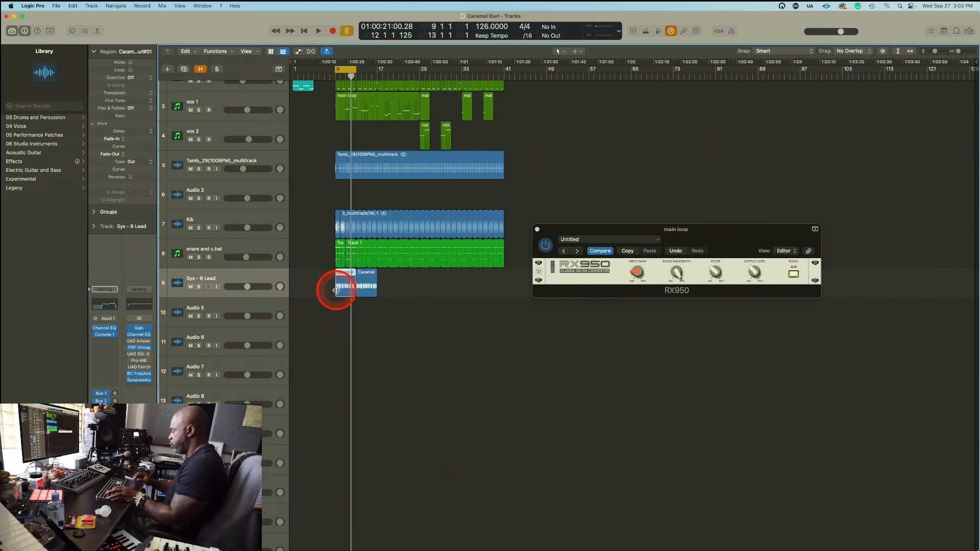
{"action": "key", "text": "alt+c"}
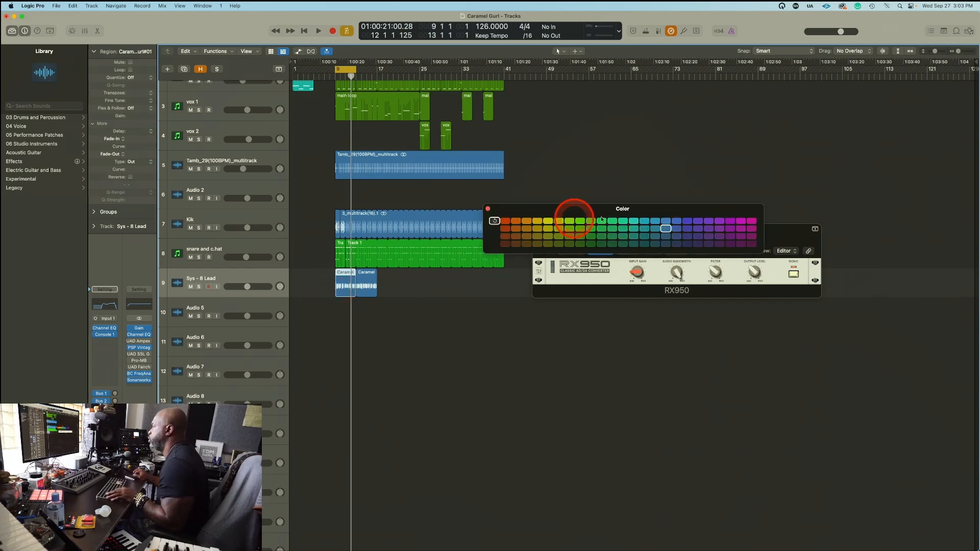
{"action": "left_click", "coordinate": [548, 240]}
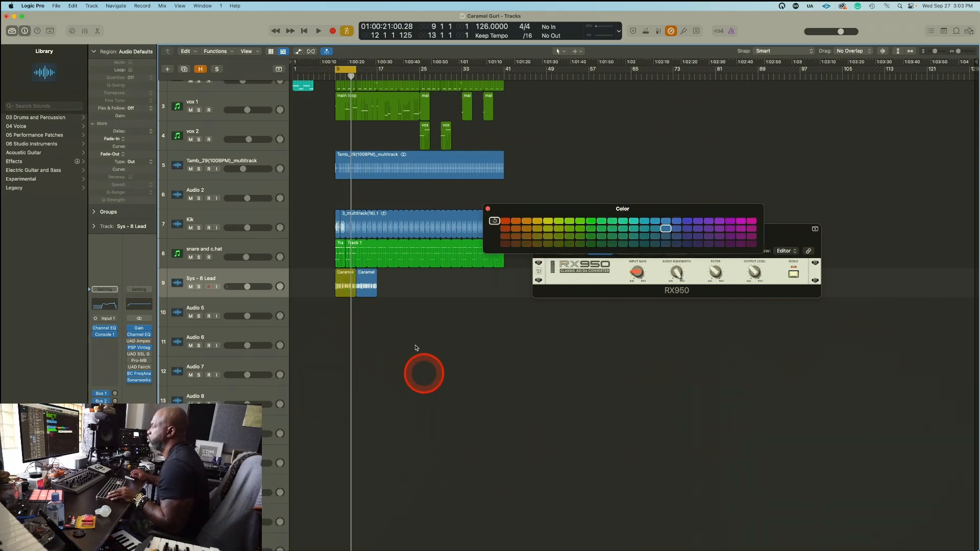
Color the second Sys - 8 Lead region, starting at bar 13, purple and close the color palette
{"action": "left_click", "coordinate": [363, 280]}
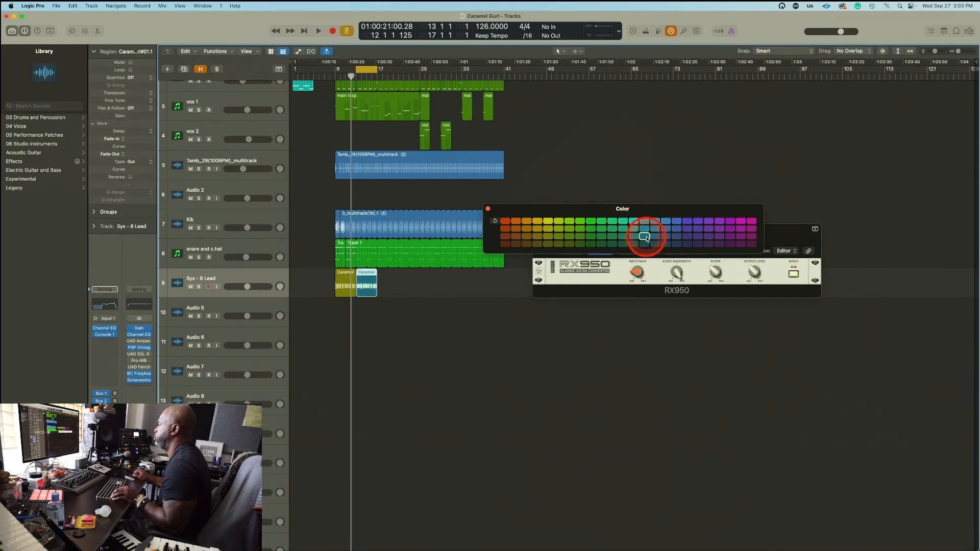
{"action": "left_click", "coordinate": [698, 236]}
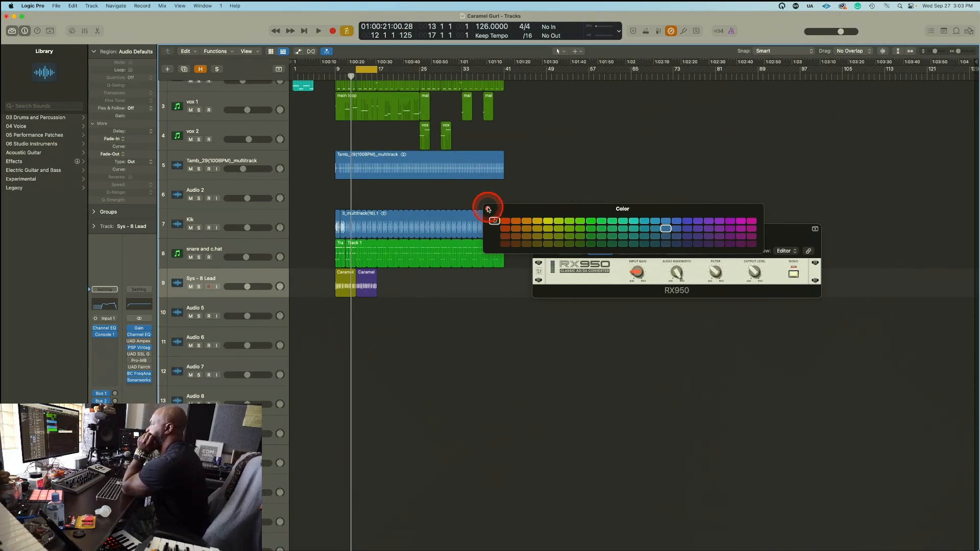
{"action": "left_click", "coordinate": [488, 209]}
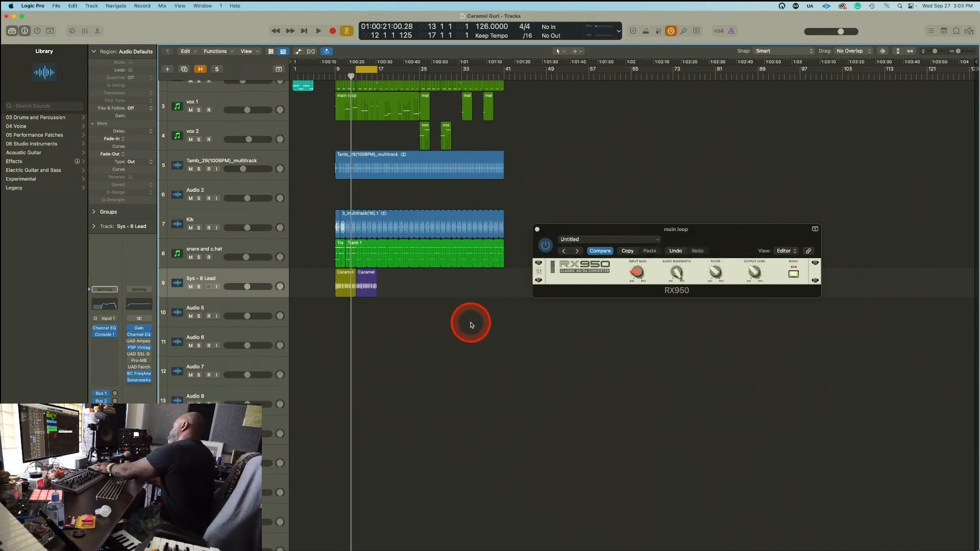
Set the cycle range to the snare and c.hat regions, bars 9 to 41, and play the loop
{"action": "key", "text": "space"}
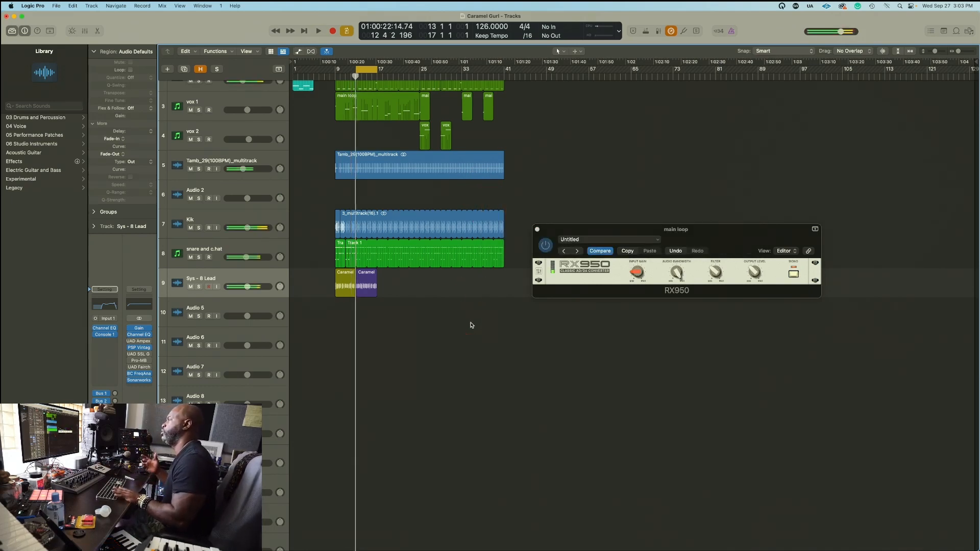
{"action": "left_click_drag", "start_coordinate": [511, 259], "coordinate": [318, 258]}
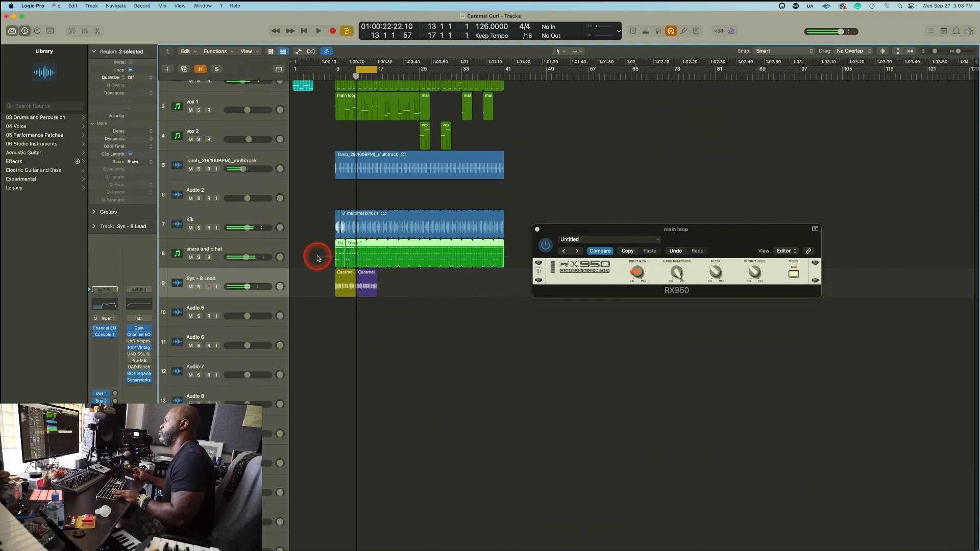
{"action": "key", "text": "super+u"}
{"action": "key", "text": "space"}
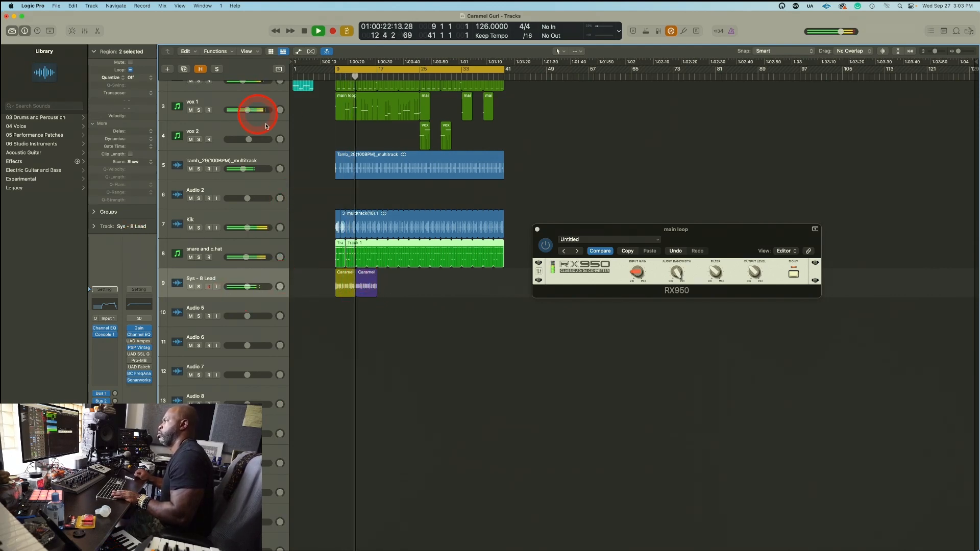
Mute the vox 1 track and turn up the Filter knob on main loop's RX950
{"action": "scroll", "coordinate": [315, 147], "scroll_direction": "up", "scroll_amount": 3}
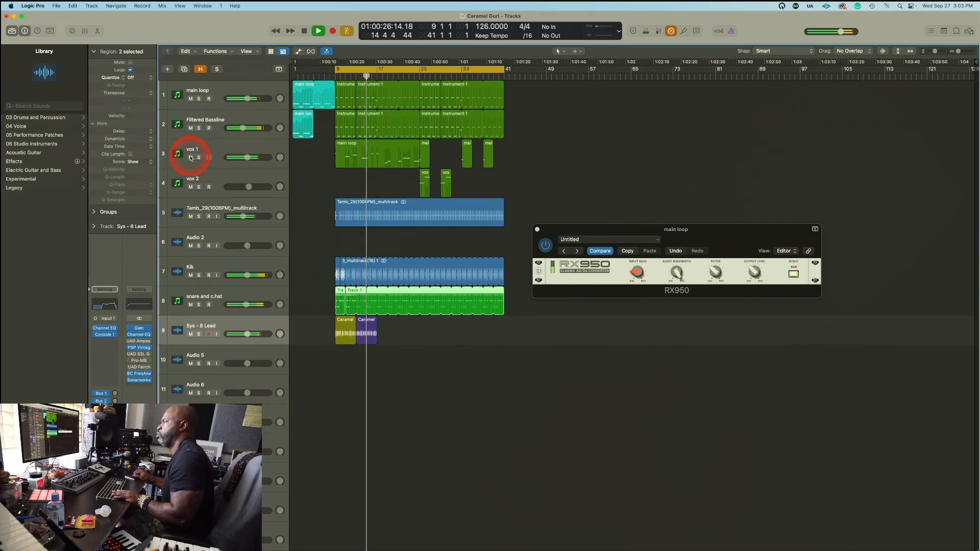
{"action": "left_click", "coordinate": [190, 158]}
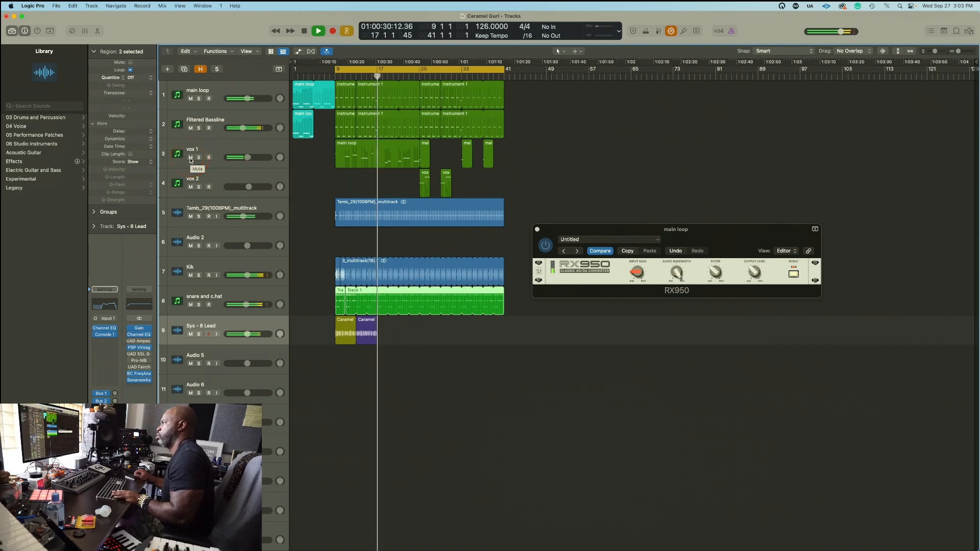
{"action": "left_click", "coordinate": [190, 157]}
{"action": "left_click_drag", "start_coordinate": [716, 272], "coordinate": [713, 235]}
Set the cycle range to main loop's last region, bars 29 to 41, during playback
{"action": "left_click", "coordinate": [251, 86]}
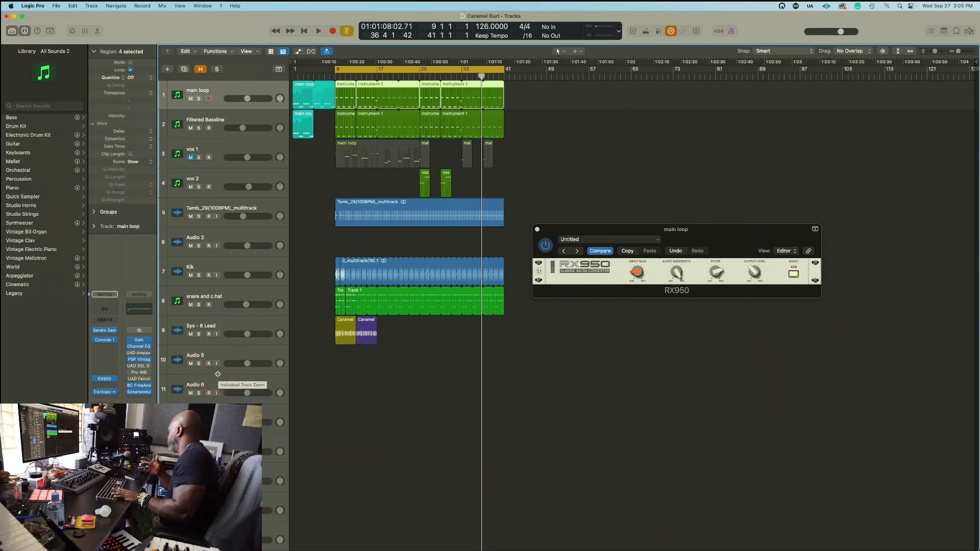
{"action": "key", "text": "space"}
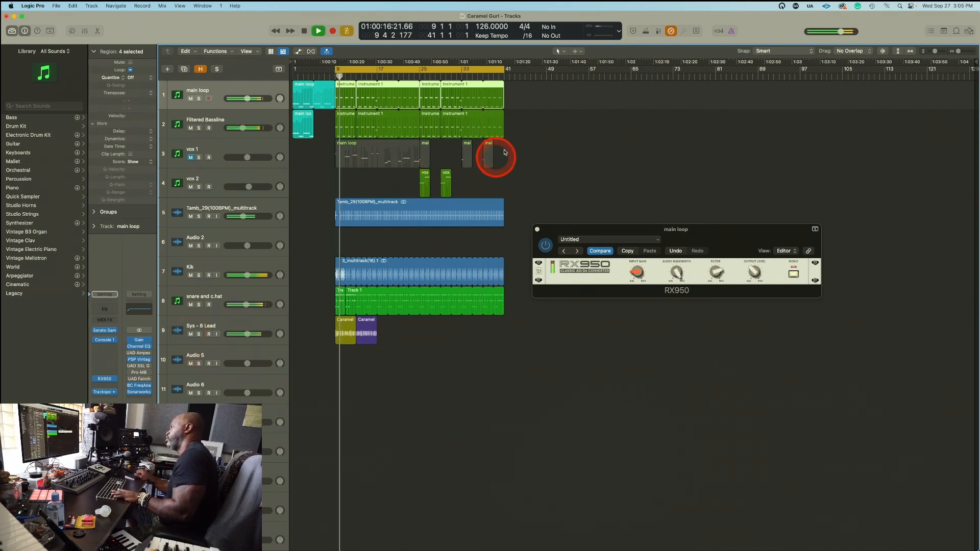
{"action": "left_click", "coordinate": [461, 95]}
{"action": "key", "text": "super+u"}
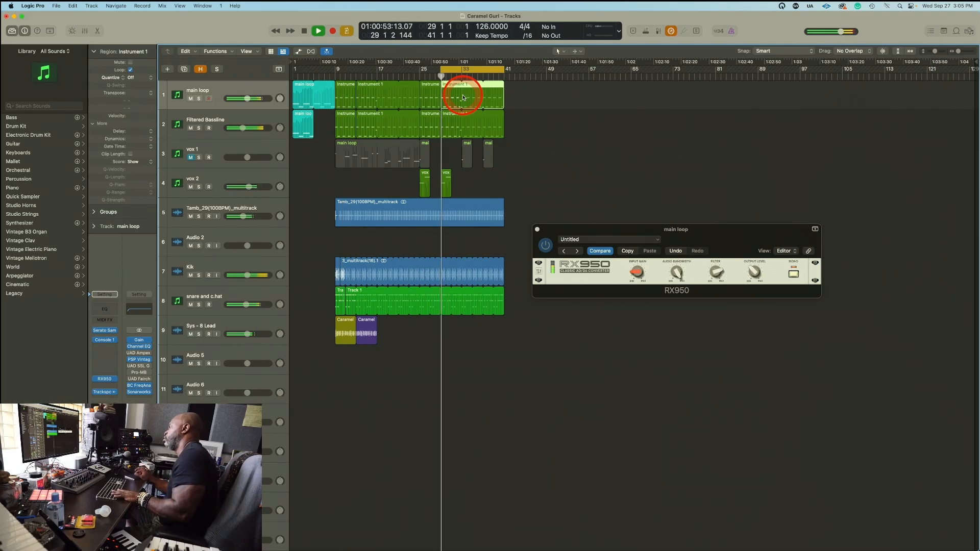
Adjust the Filter knob on main loop's RX950 during playback and stop the song
{"action": "left_click", "coordinate": [718, 272]}
{"action": "left_click_drag", "start_coordinate": [718, 272], "coordinate": [679, 163]}
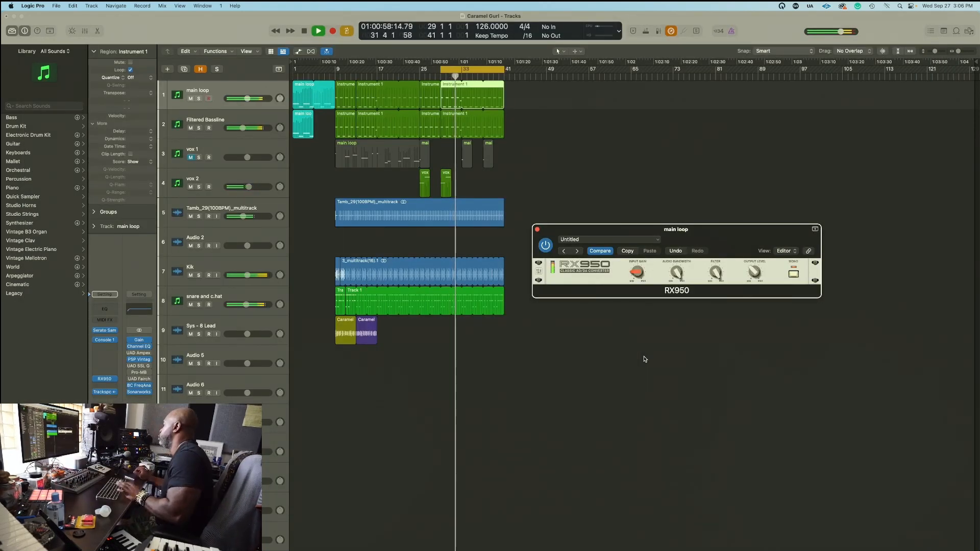
{"action": "key", "text": "space"}
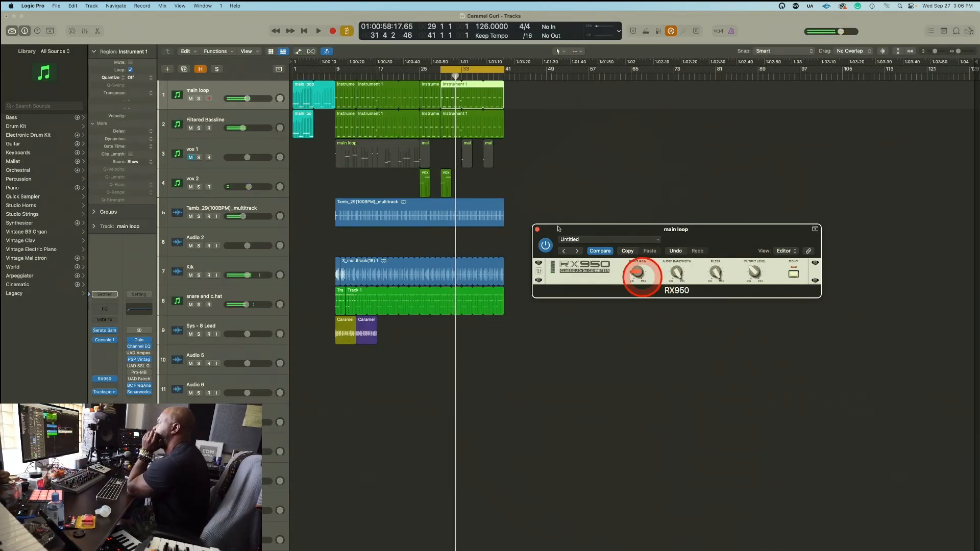
Play the arrangement from bar 9, narrow the cycle range to the Sys - 8 Lead regions, bars 9 to 17, and stop playback
{"action": "left_click", "coordinate": [332, 208]}
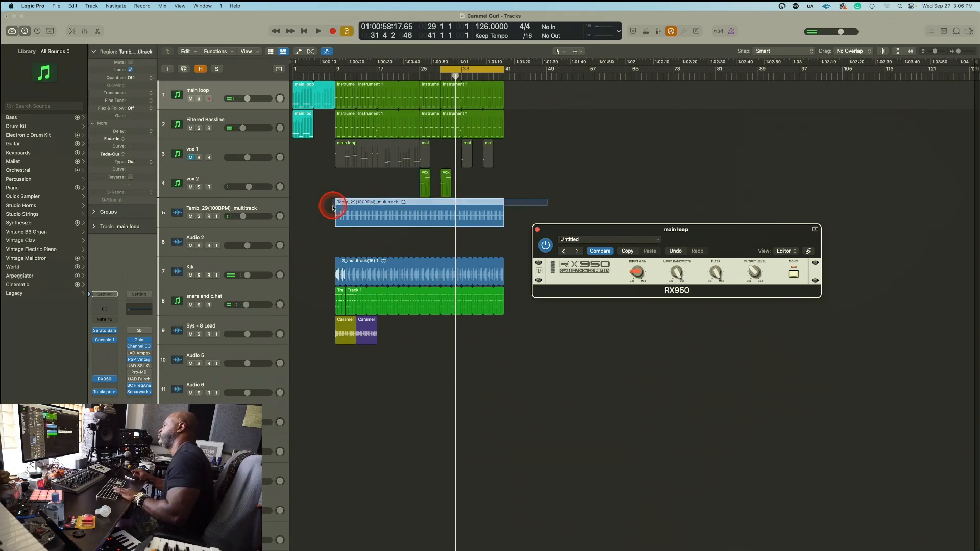
{"action": "key", "text": "space"}
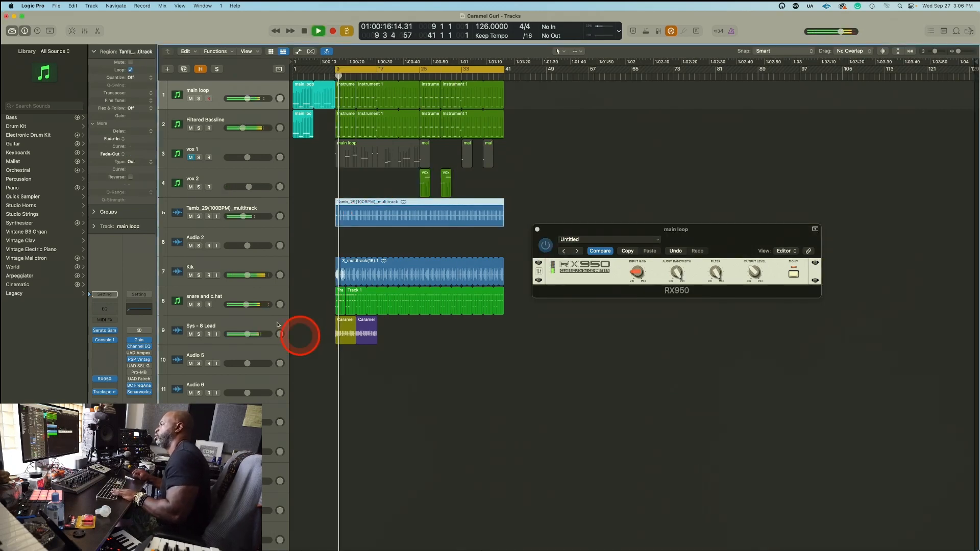
{"action": "left_click", "coordinate": [227, 325]}
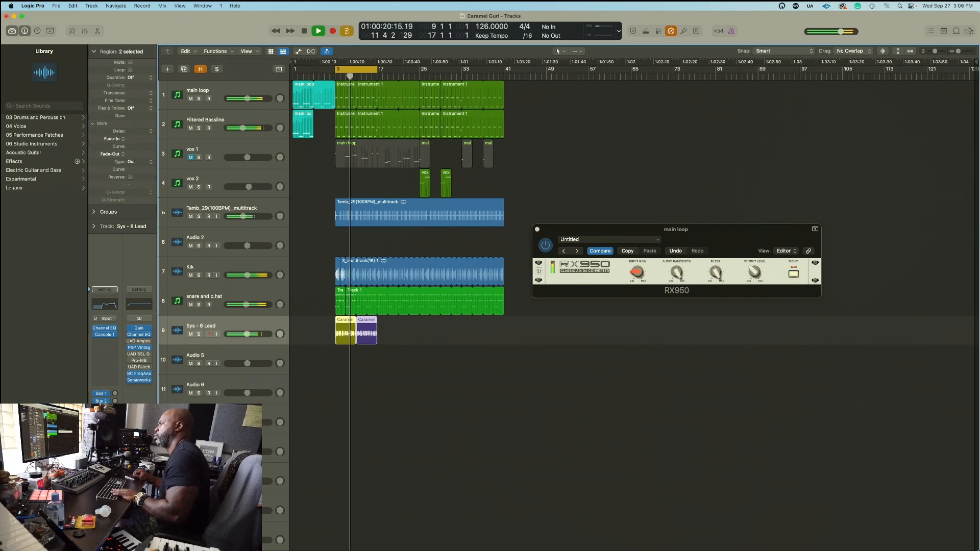
{"action": "left_click", "coordinate": [317, 458]}
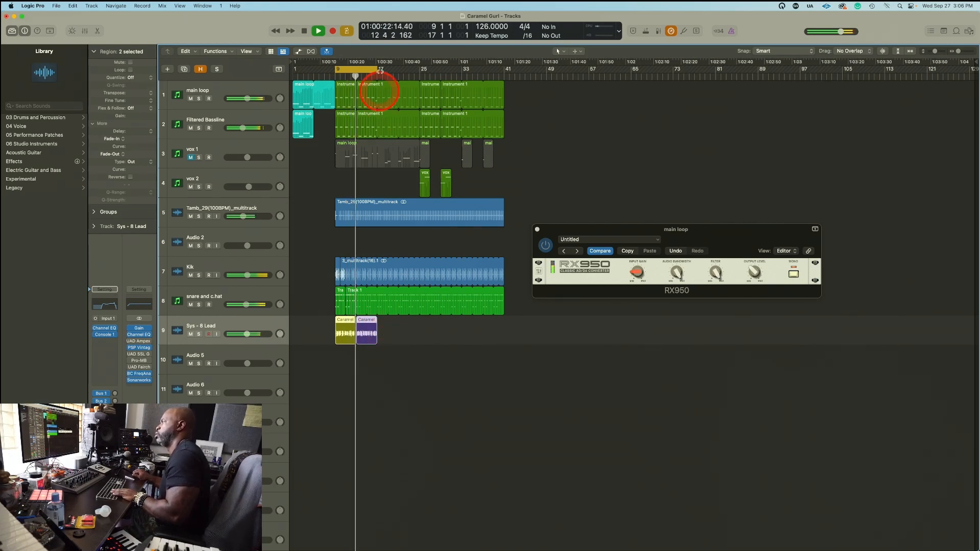
{"action": "key", "text": "space"}
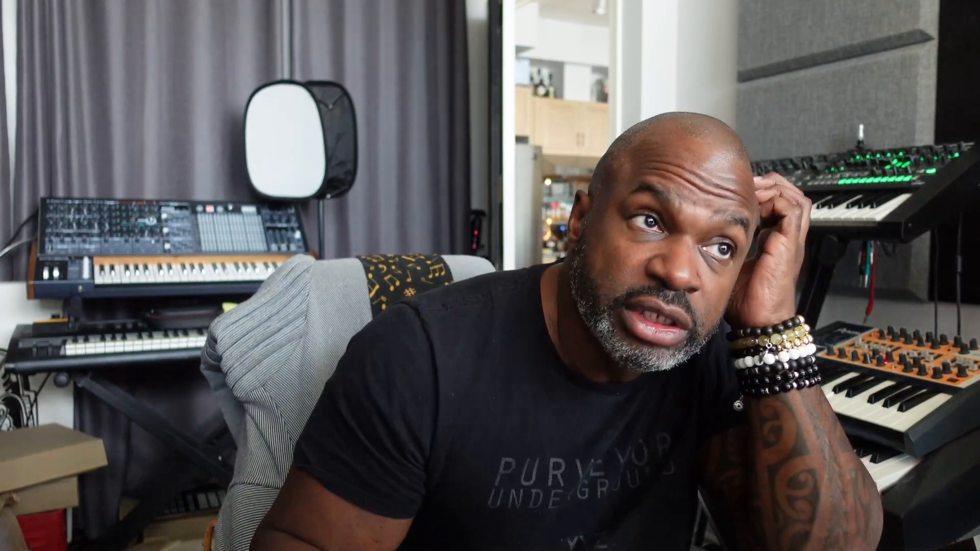
Switch to Loopcloud, search for "shaker" and filter the My Sounds results to loops
{"action": "left_click", "coordinate": [600, 110]}
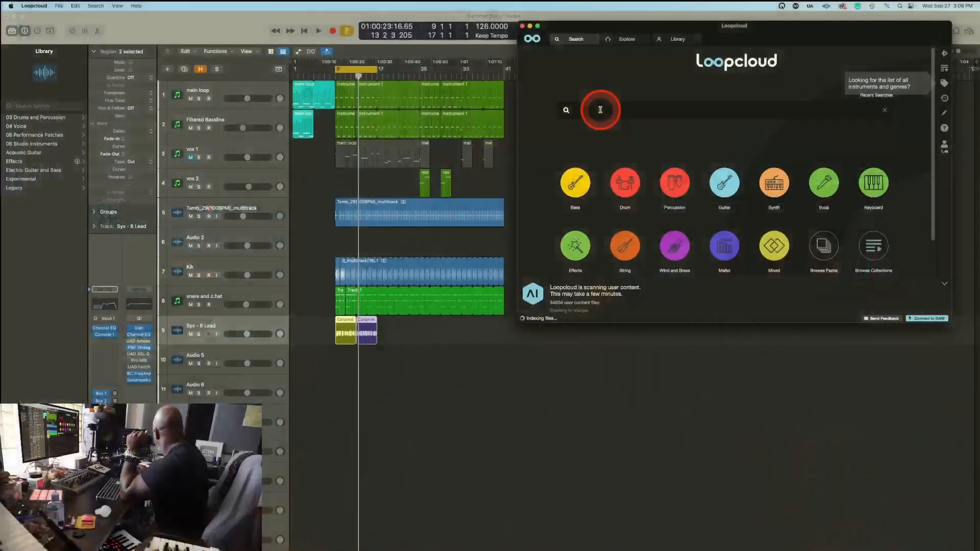
{"action": "left_click", "coordinate": [604, 111]}
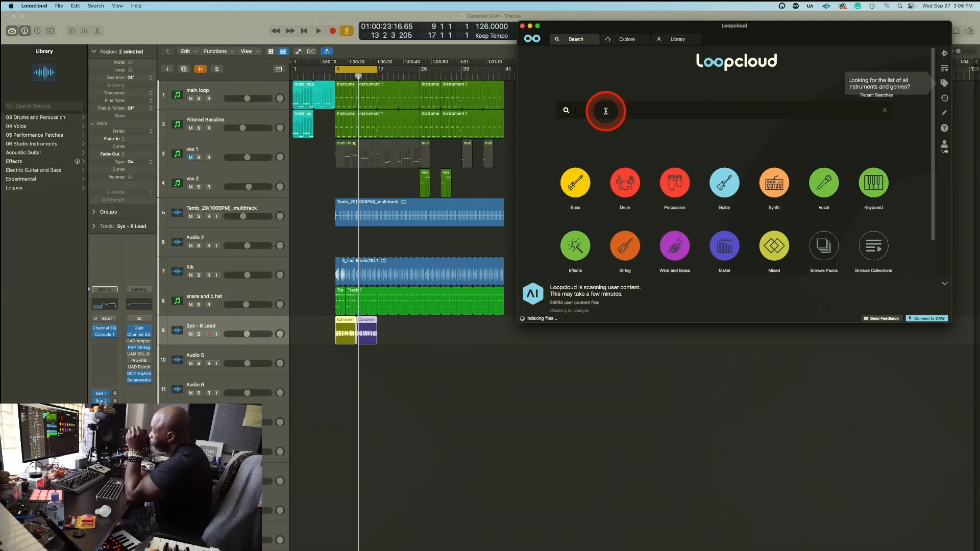
{"action": "type", "text": "shaker"}
{"action": "key", "text": "Return"}
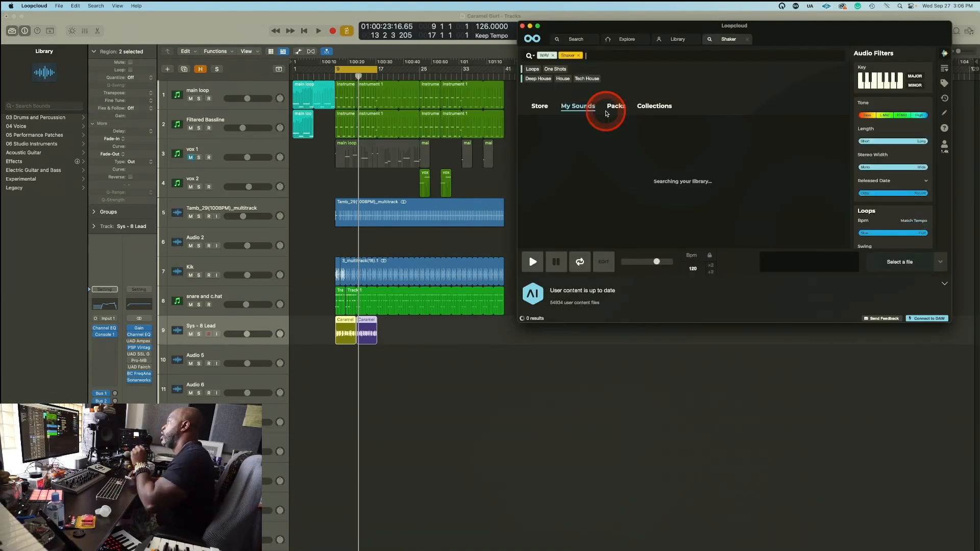
{"action": "left_click", "coordinate": [532, 69]}
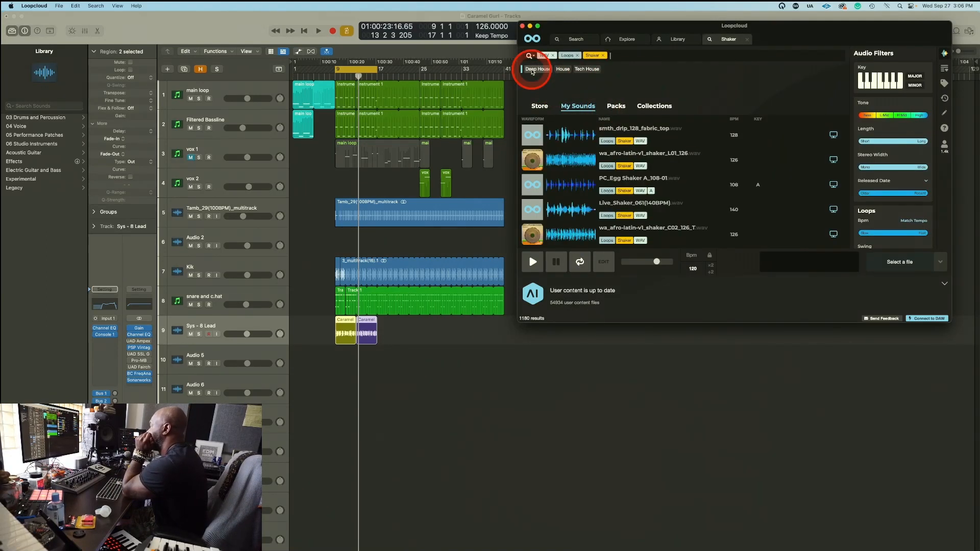
Open Loopcloud's sample editor and lock the pitch to the key of A#
{"action": "left_click", "coordinate": [604, 262]}
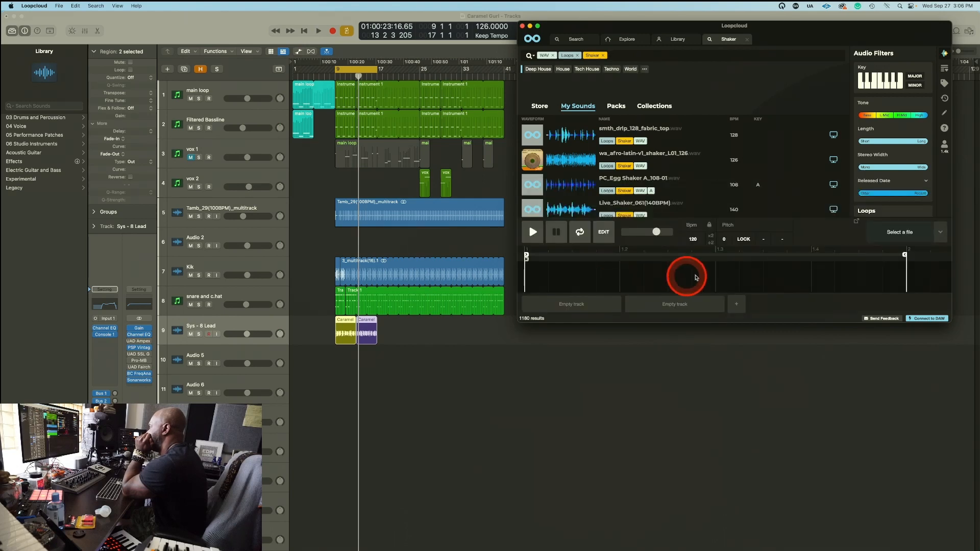
{"action": "left_click", "coordinate": [763, 239]}
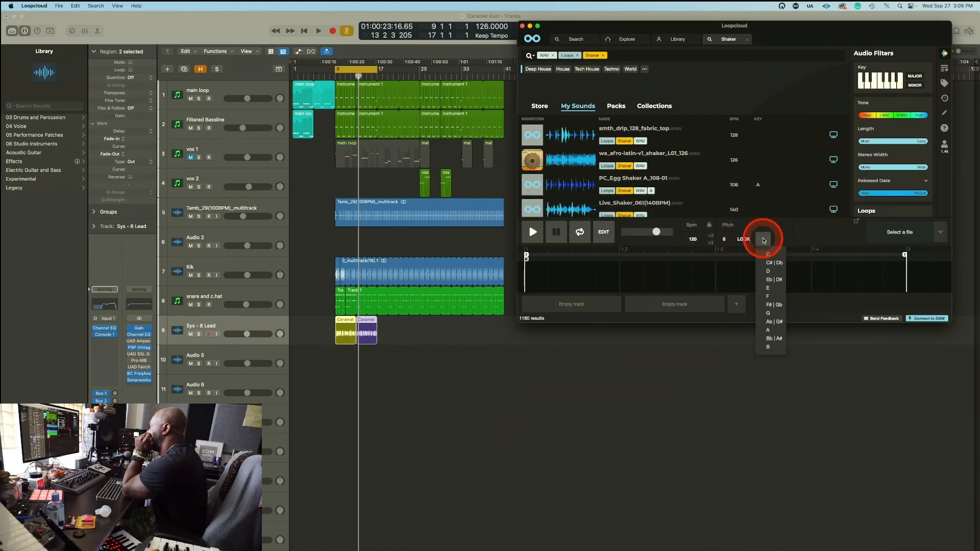
{"action": "left_click", "coordinate": [774, 339]}
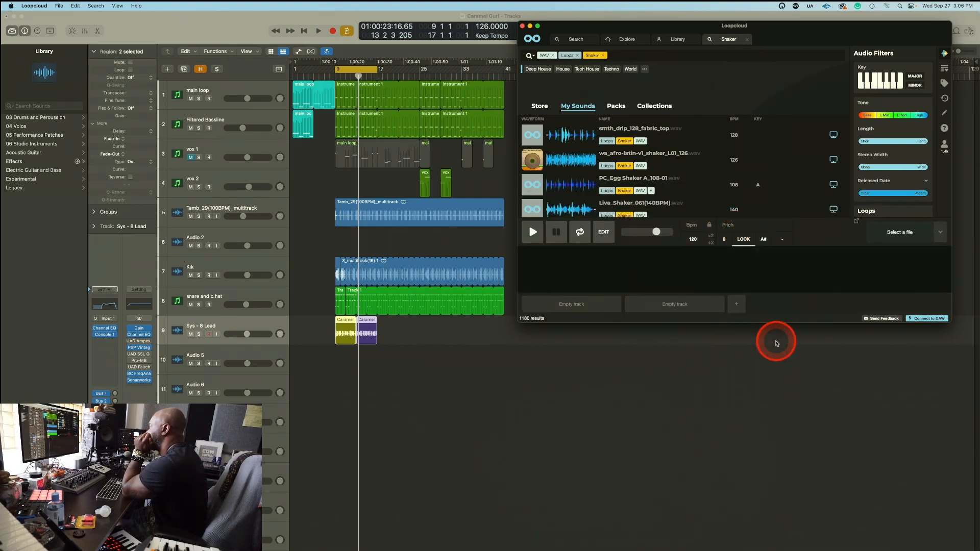
Preview wa_afro-latin-v1_shaker_L01_126, start the song loop in Logic Pro and return to Loopcloud
{"action": "left_click", "coordinate": [567, 161]}
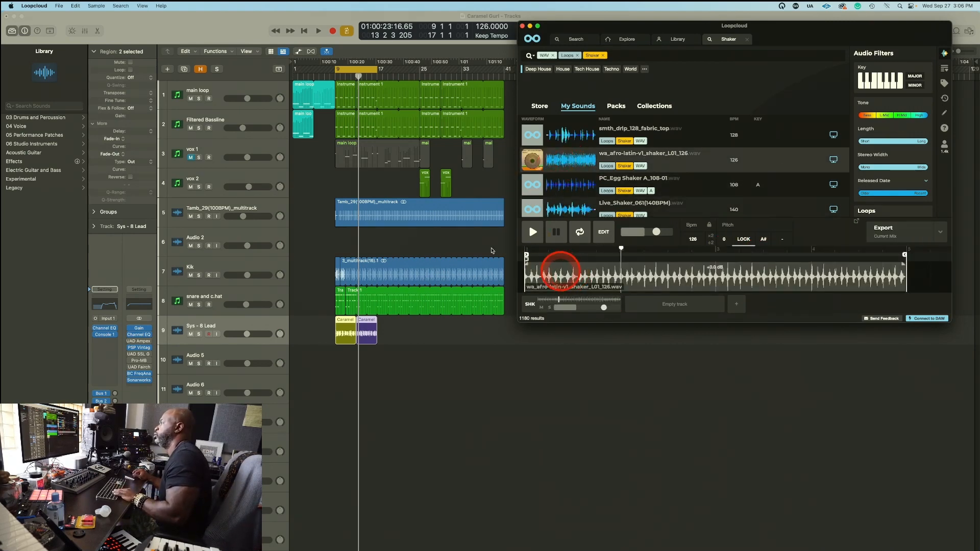
{"action": "left_click", "coordinate": [413, 246]}
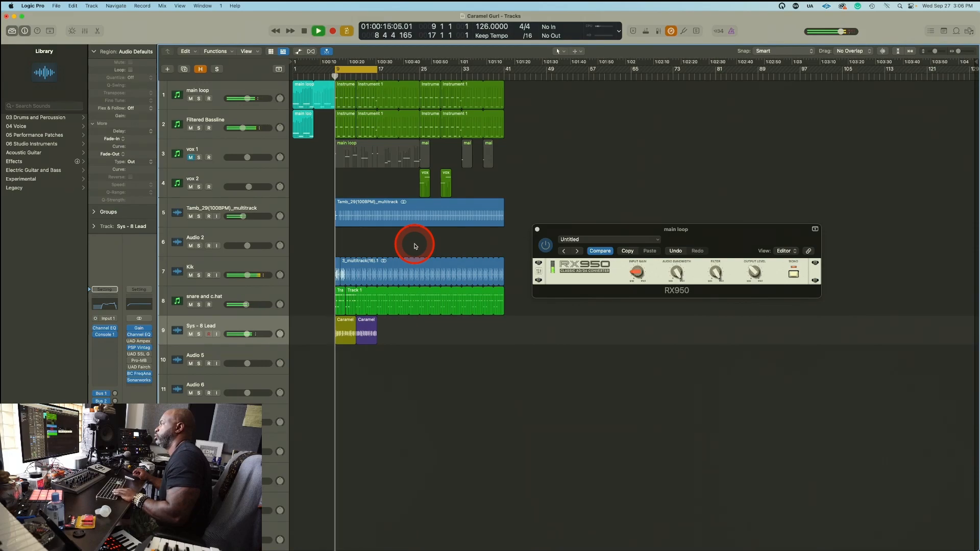
{"action": "key", "text": "ctrl+Up"}
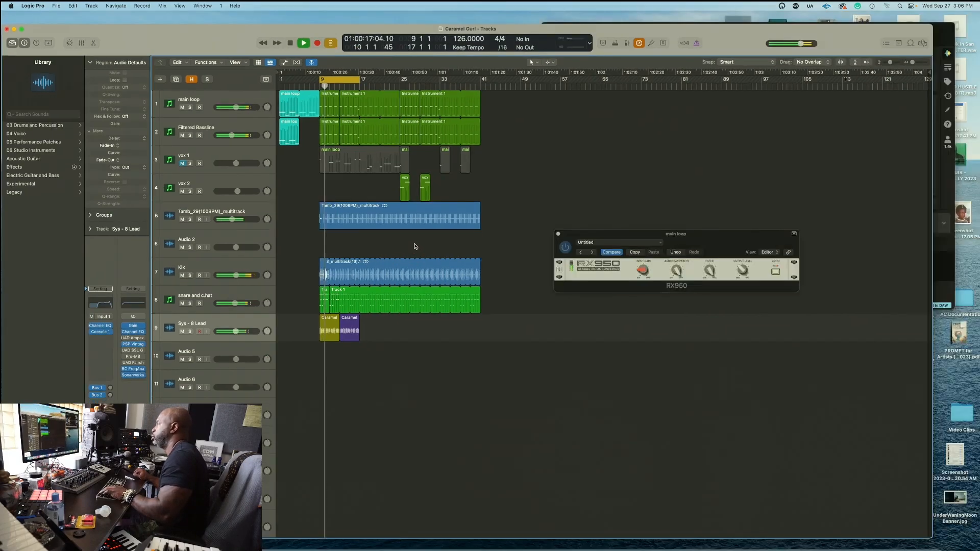
{"action": "left_click", "coordinate": [756, 169]}
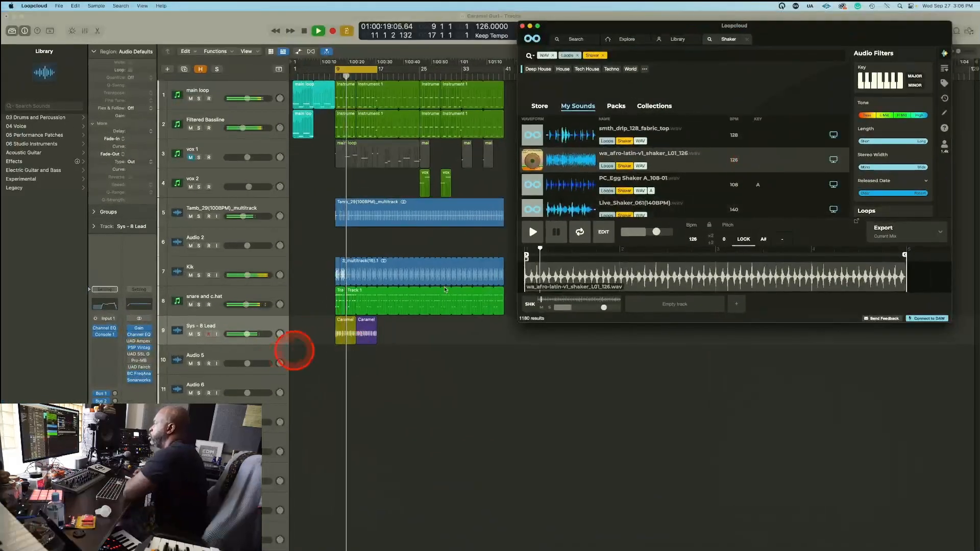
Preview Live_Shaker_061(140BPM) against the playing song and turn on Loopcloud's BPM lock
{"action": "left_click", "coordinate": [559, 208]}
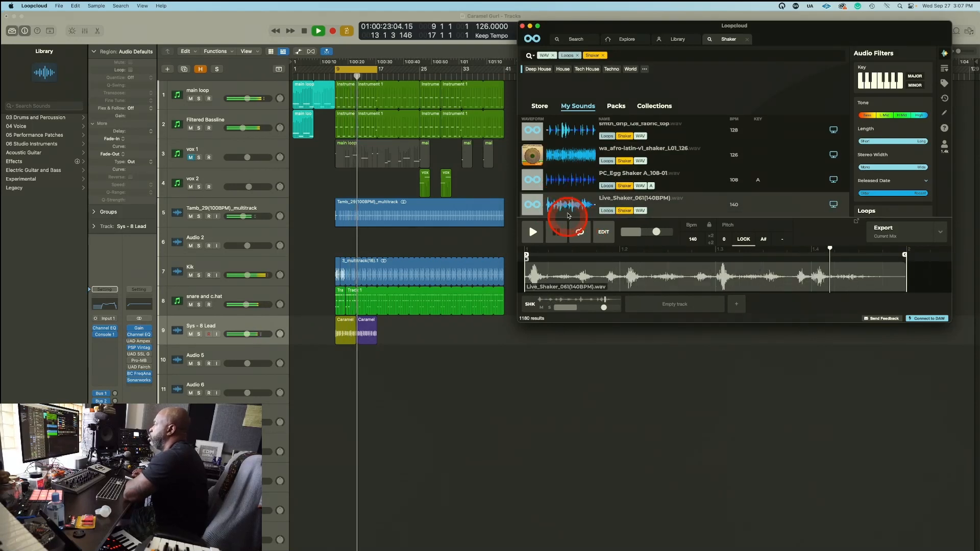
{"action": "scroll", "coordinate": [565, 188], "scroll_direction": "down", "scroll_amount": 1}
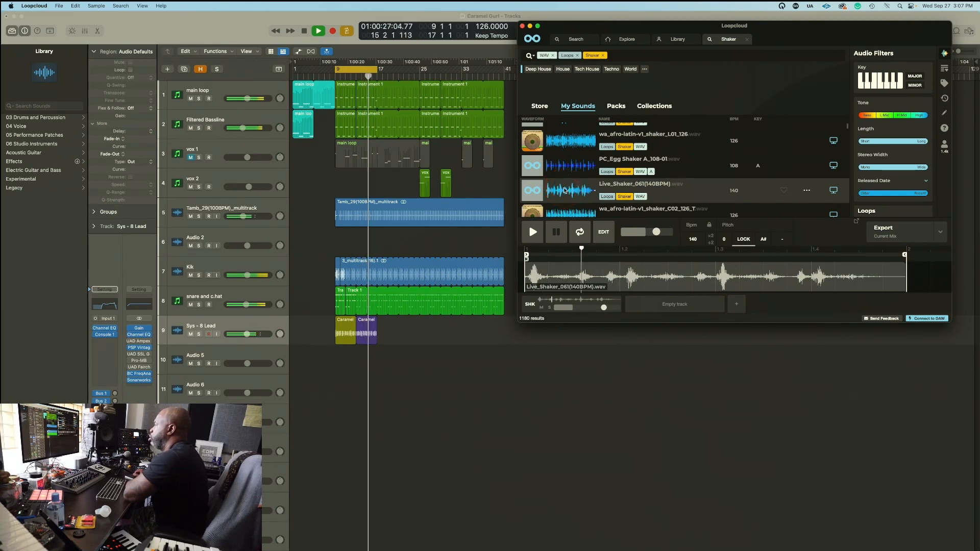
{"action": "left_click", "coordinate": [709, 223]}
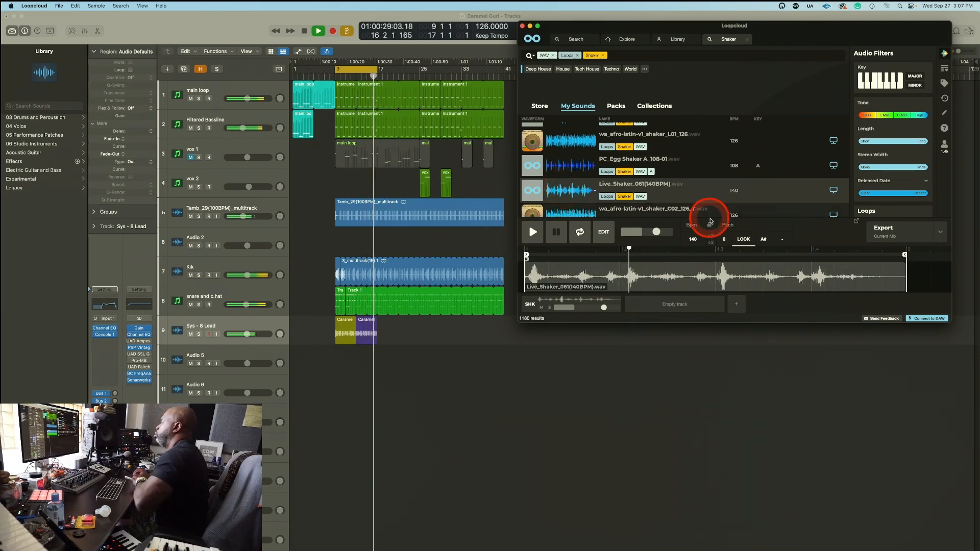
Stop the song in Logic Pro, open Instrument 4's Loopcloud plug-in from the mixer and launch the connected Loopcloud app from it
{"action": "left_click", "coordinate": [437, 241]}
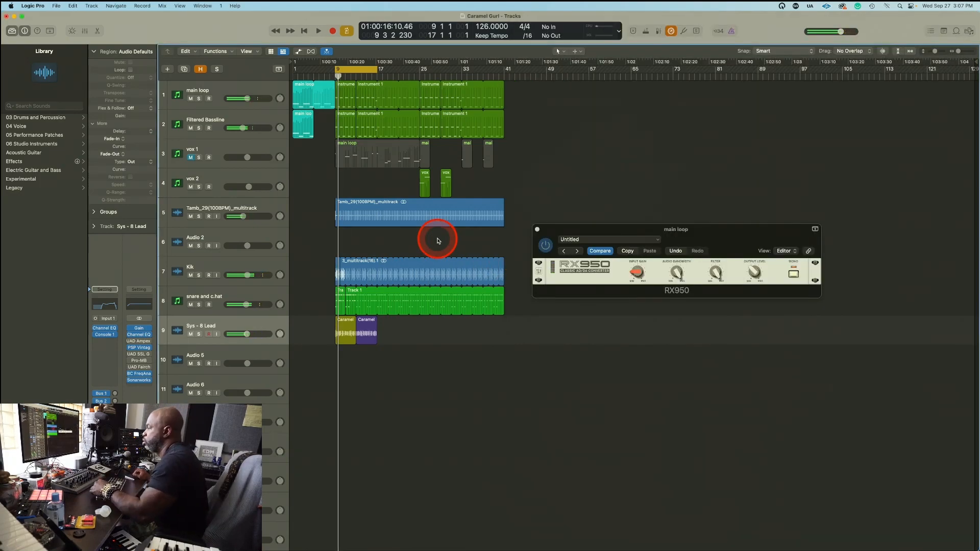
{"action": "key", "text": "ctrl+Up"}
{"action": "left_click", "coordinate": [245, 371]}
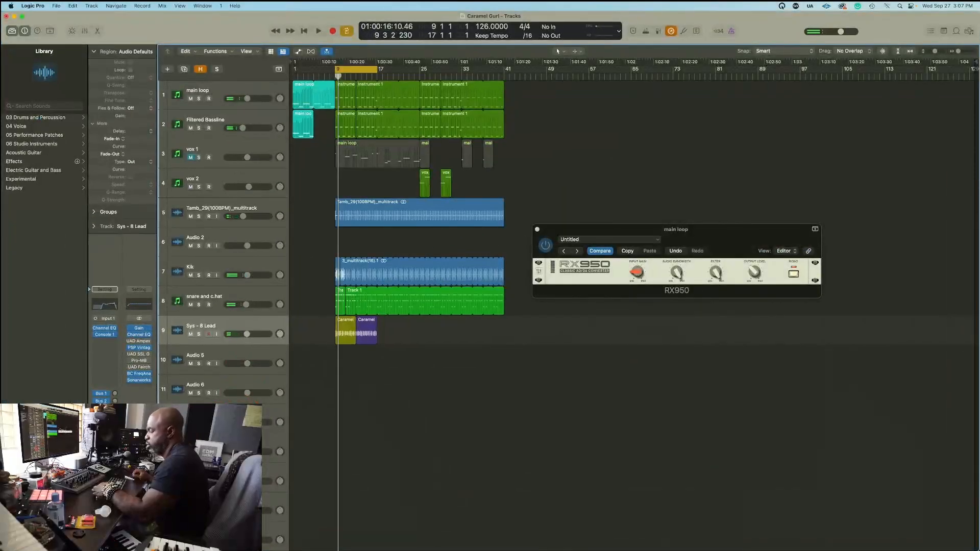
{"action": "key", "text": "x"}
{"action": "scroll", "coordinate": [524, 446], "scroll_direction": "right", "scroll_amount": 10}
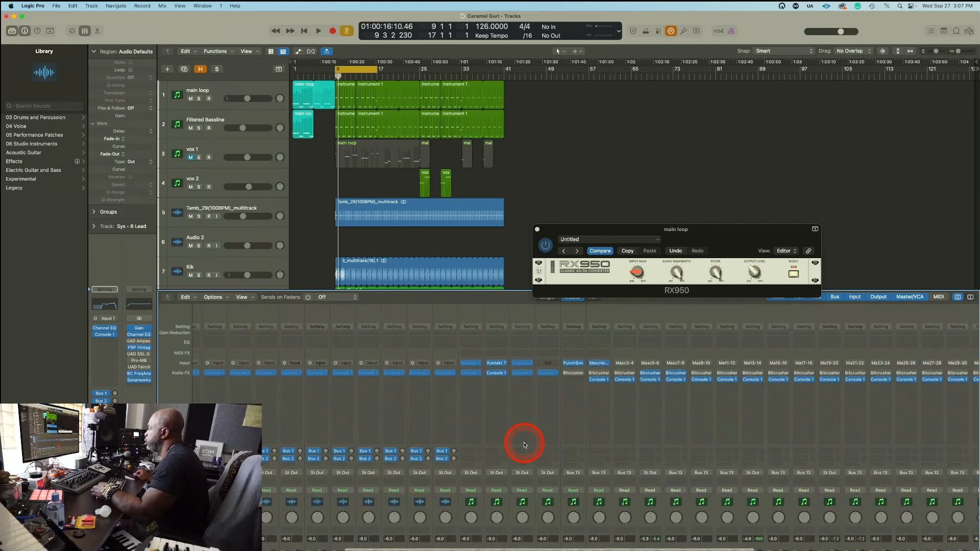
{"action": "scroll", "coordinate": [524, 446], "scroll_direction": "up", "scroll_amount": 1}
{"action": "scroll", "coordinate": [525, 445], "scroll_direction": "up", "scroll_amount": 1}
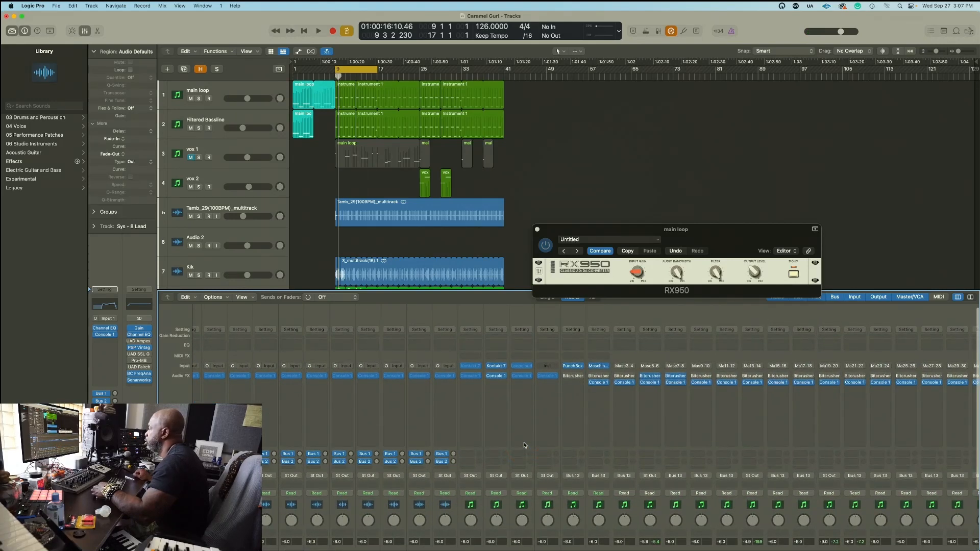
{"action": "left_click", "coordinate": [520, 368]}
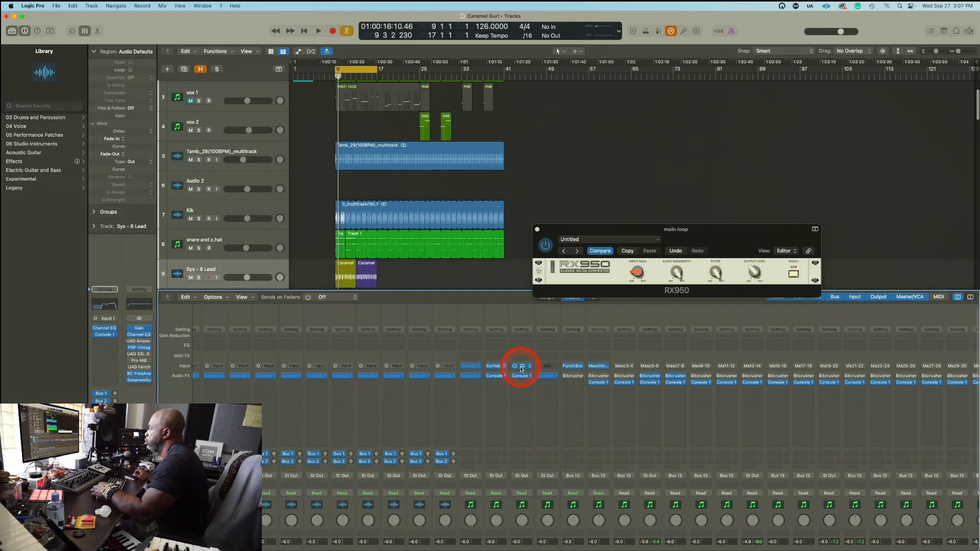
{"action": "left_click", "coordinate": [523, 367]}
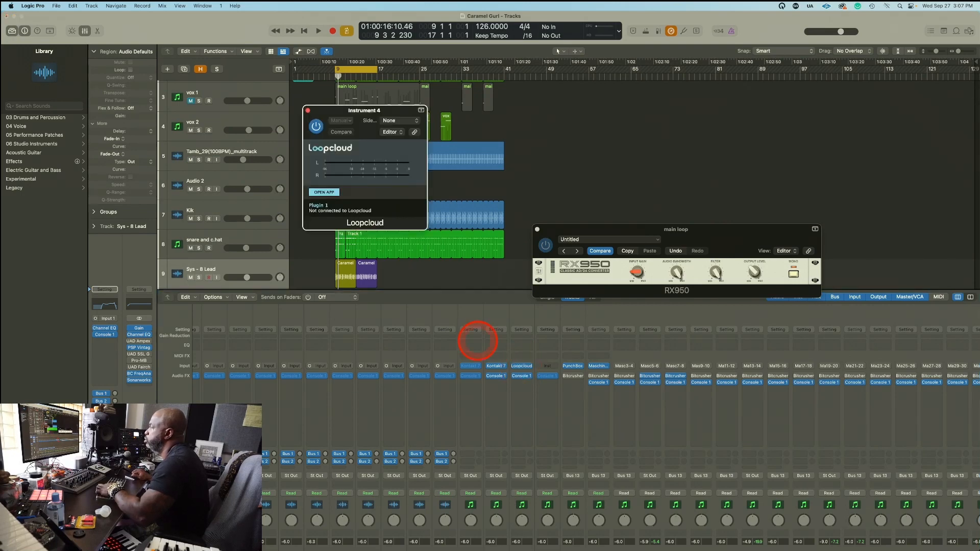
{"action": "left_click", "coordinate": [324, 192]}
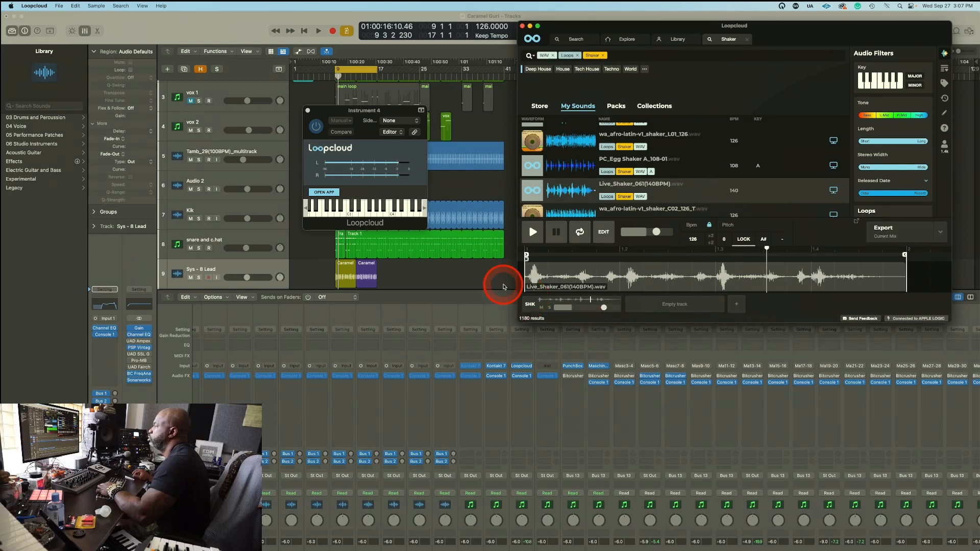
Play the song loop in Logic Pro and load wa_afro-latin-v1_shaker_L01_126 in Loopcloud to preview it in sync
{"action": "left_click", "coordinate": [415, 275]}
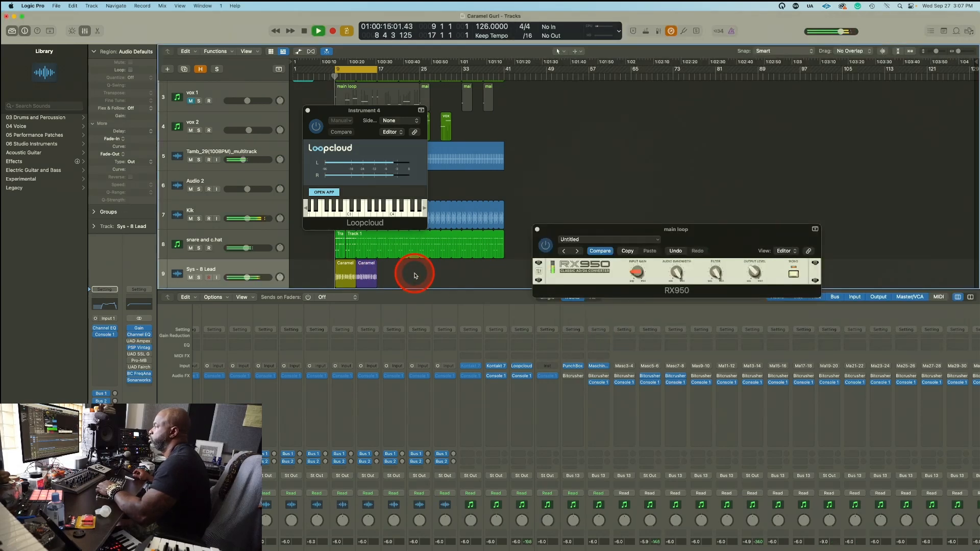
{"action": "left_click", "coordinate": [324, 192]}
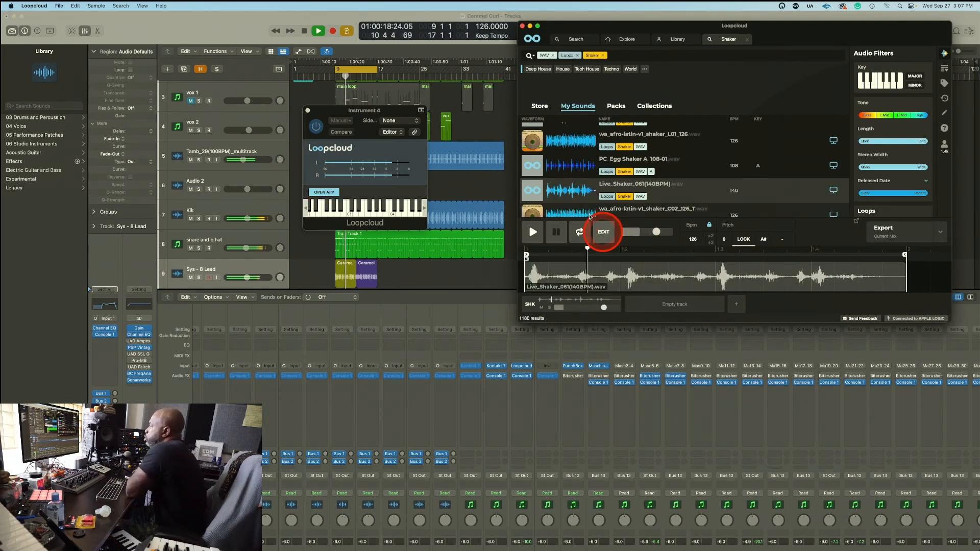
{"action": "left_click", "coordinate": [562, 145]}
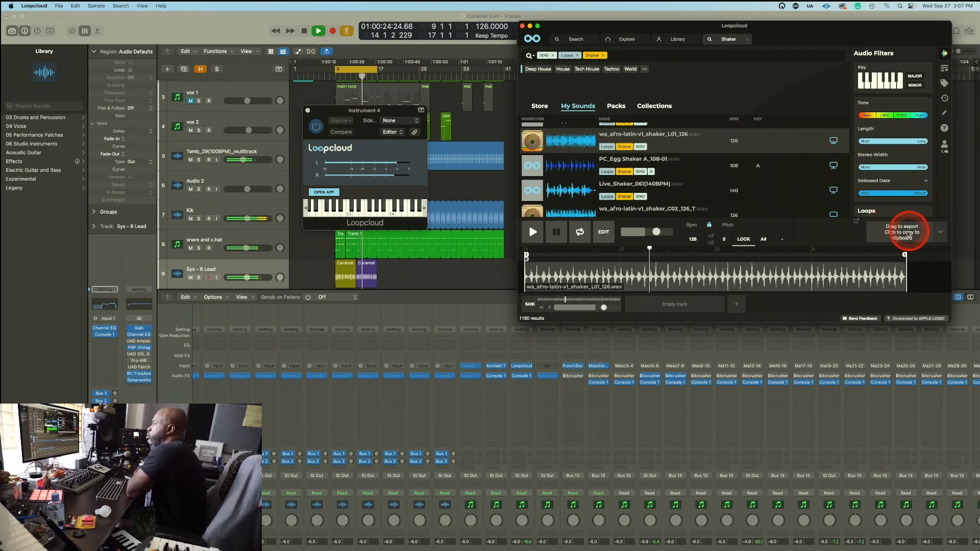
Place the wa_afro-latin-v1_shaker_L01_126 loop from Loopcloud on the Audio 2 track at bar 9, keeping the track format
{"action": "left_click_drag", "start_coordinate": [908, 234], "coordinate": [234, 163]}
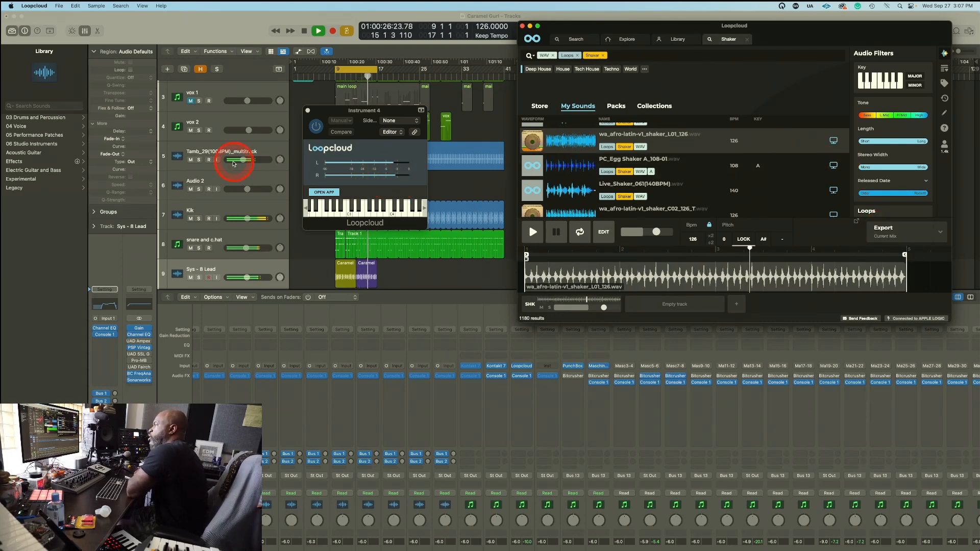
{"action": "left_click", "coordinate": [308, 110]}
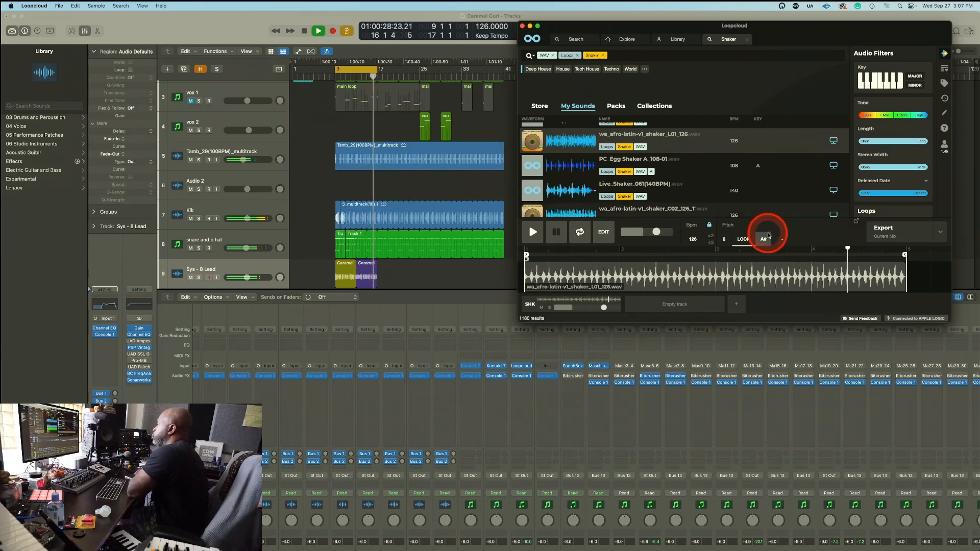
{"action": "scroll", "coordinate": [458, 203], "scroll_direction": "down", "scroll_amount": 2}
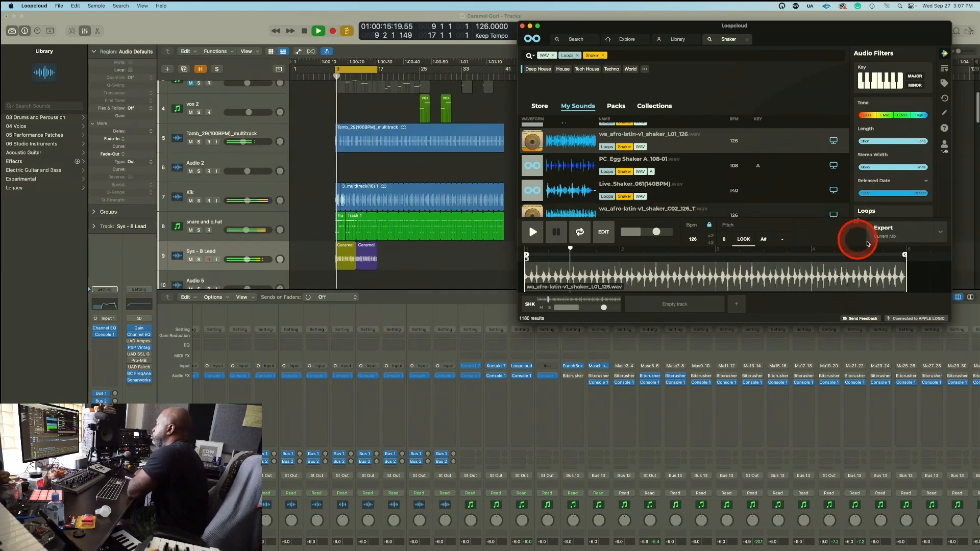
{"action": "left_click_drag", "start_coordinate": [867, 244], "coordinate": [340, 164]}
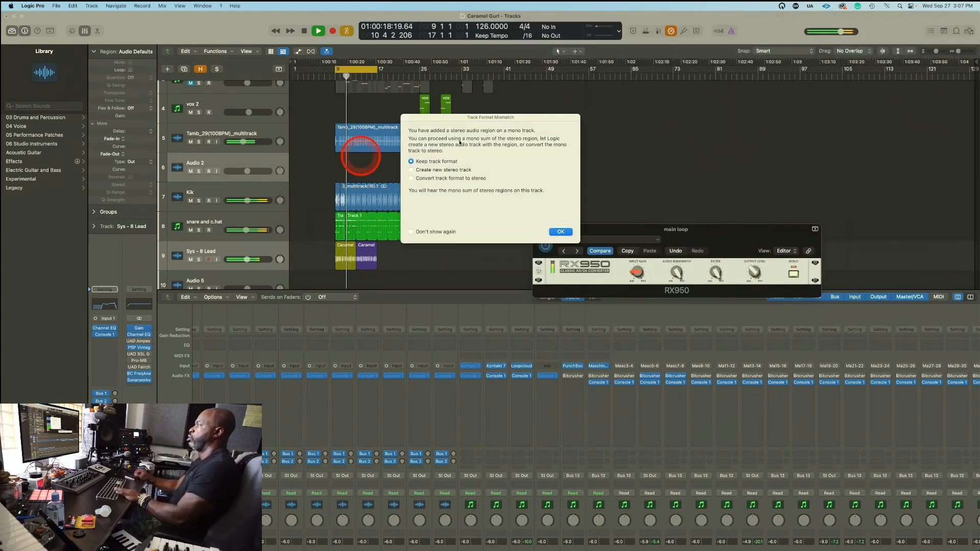
{"action": "left_click", "coordinate": [560, 232]}
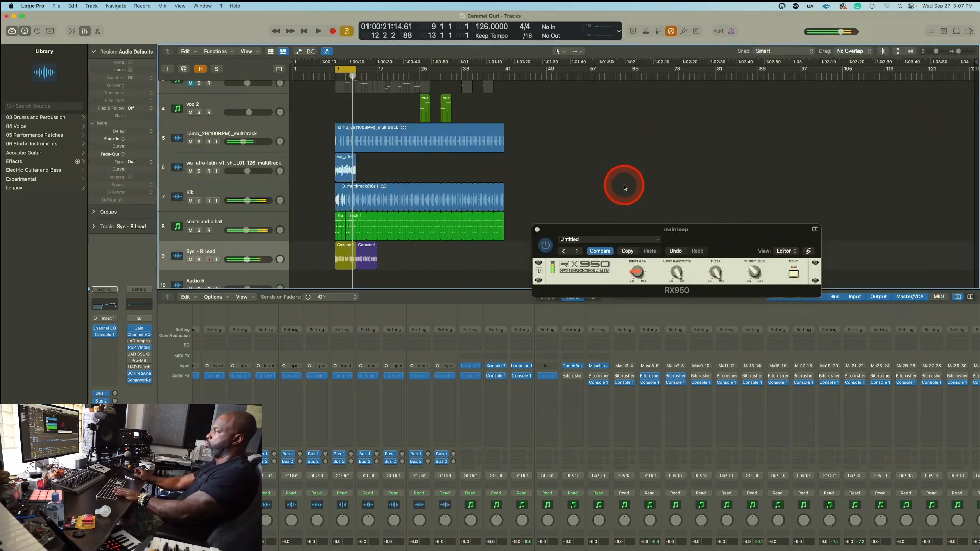
Restart the song loop and rename the new shaker loop's track as Shaker
{"action": "key", "text": "space"}
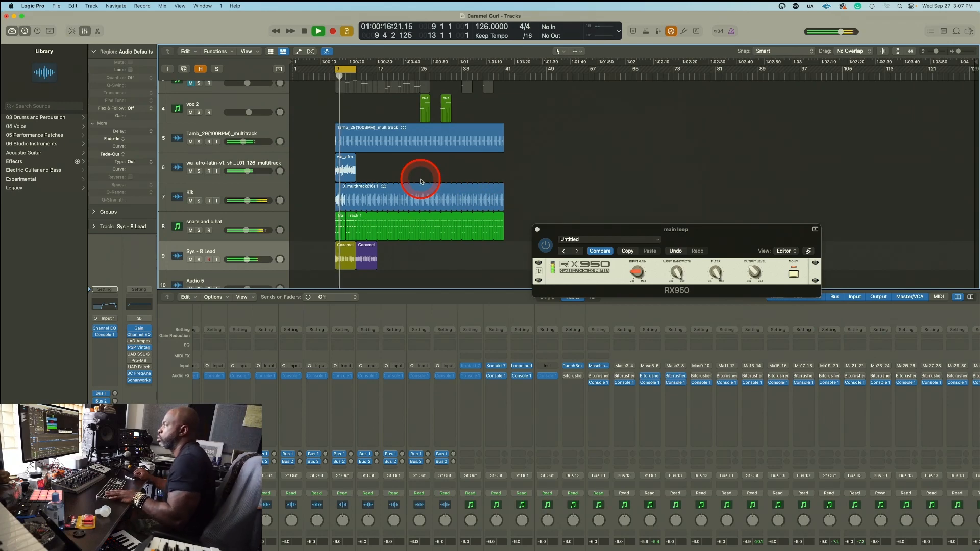
{"action": "left_click", "coordinate": [258, 157]}
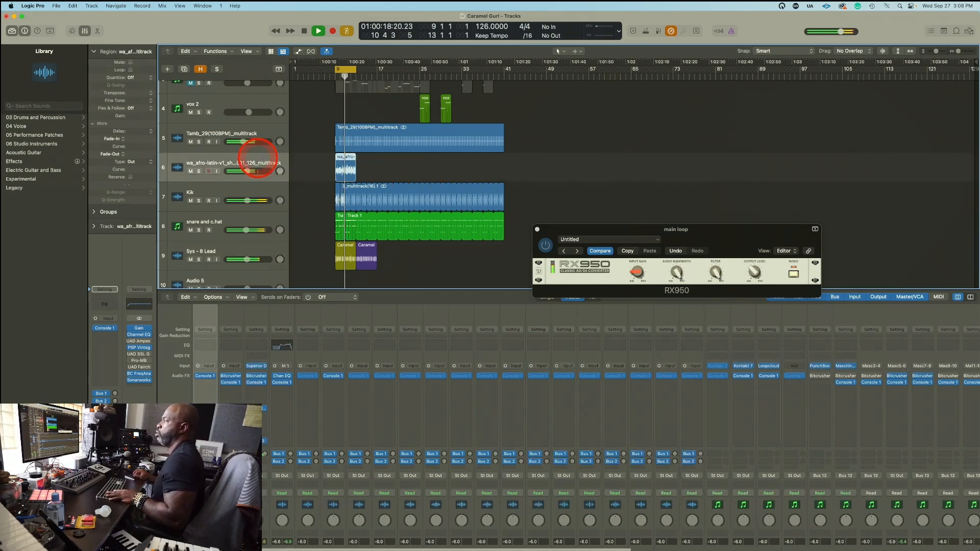
{"action": "type", "text": "S"}
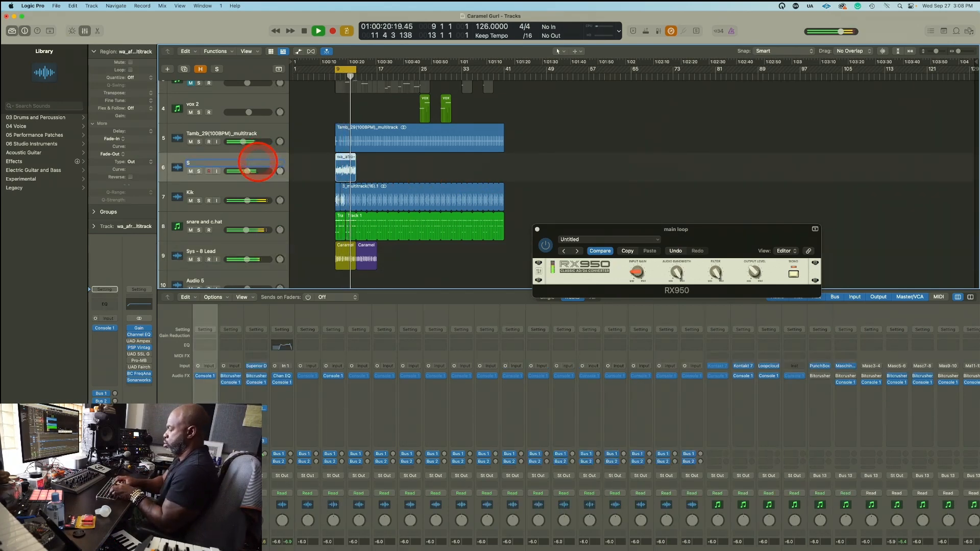
{"action": "type", "text": "haker"}
{"action": "key", "text": "Return"}
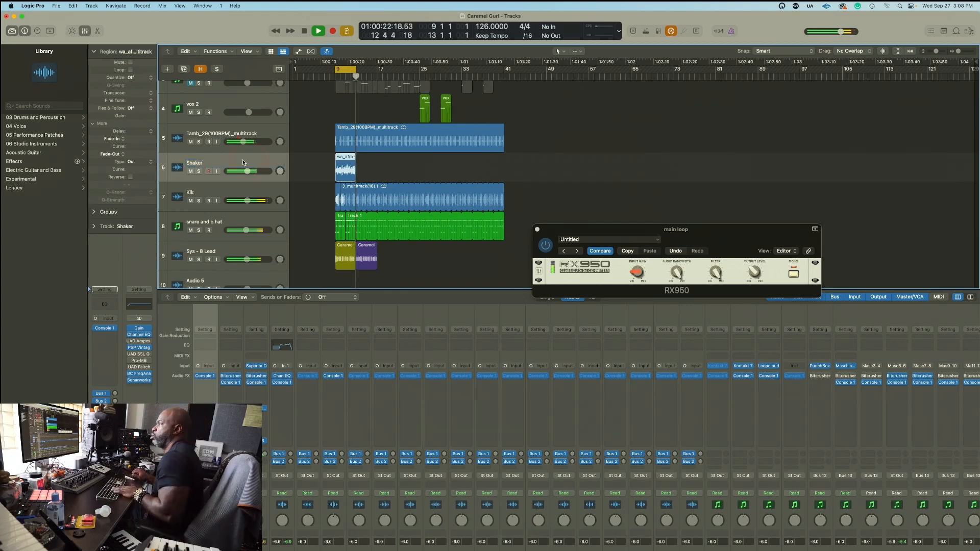
Stop playback, close the RX950 window, and loop the Shaker region to bar 41 with the cycle range covering bars 9 to 41
{"action": "left_click", "coordinate": [225, 136]}
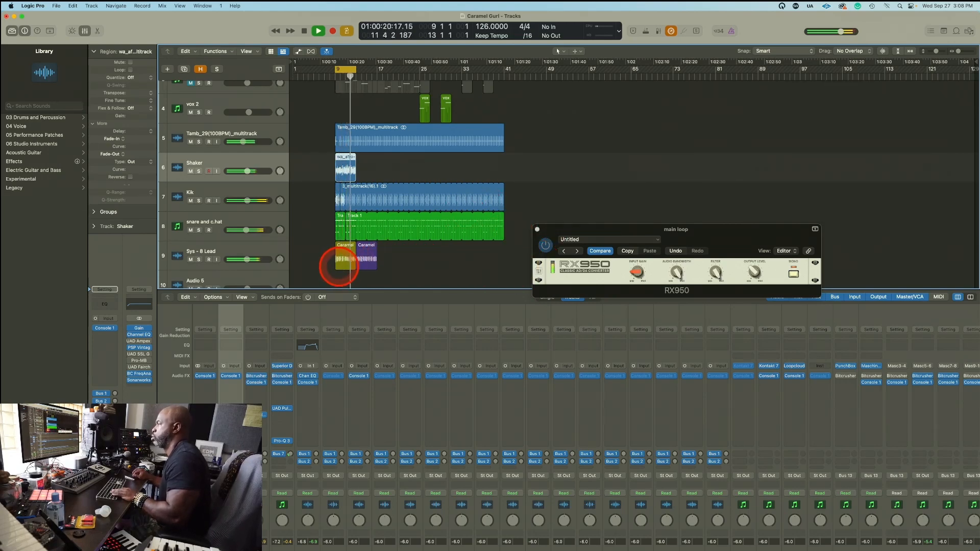
{"action": "key", "text": "space"}
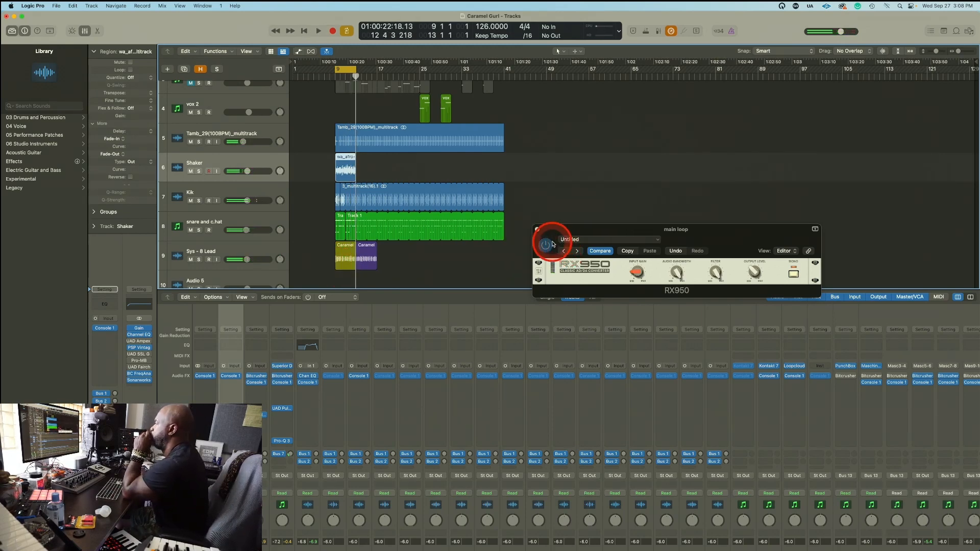
{"action": "left_click", "coordinate": [537, 229]}
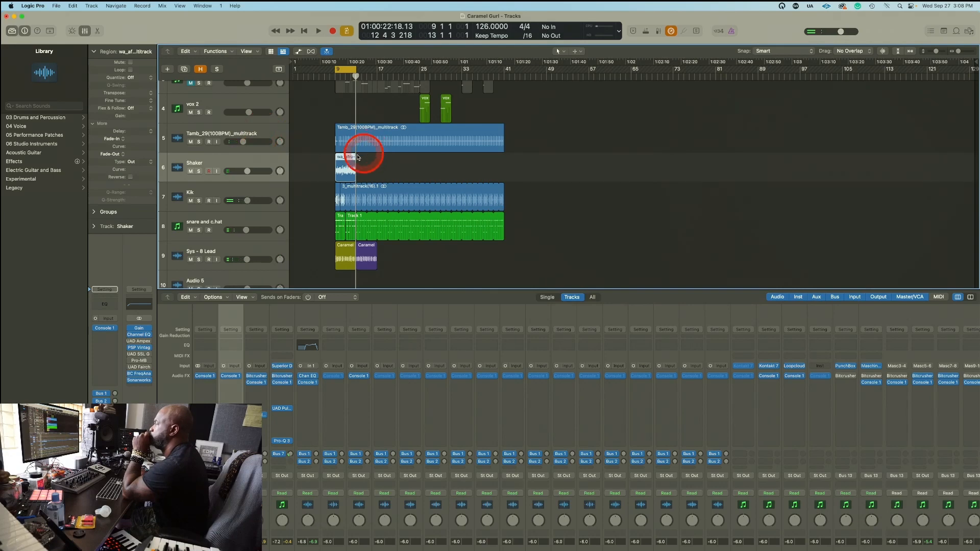
{"action": "left_click_drag", "start_coordinate": [356, 157], "coordinate": [511, 157]}
{"action": "scroll", "coordinate": [564, 192], "scroll_direction": "up", "scroll_amount": 3}
{"action": "scroll", "coordinate": [565, 193], "scroll_direction": "down", "scroll_amount": 5}
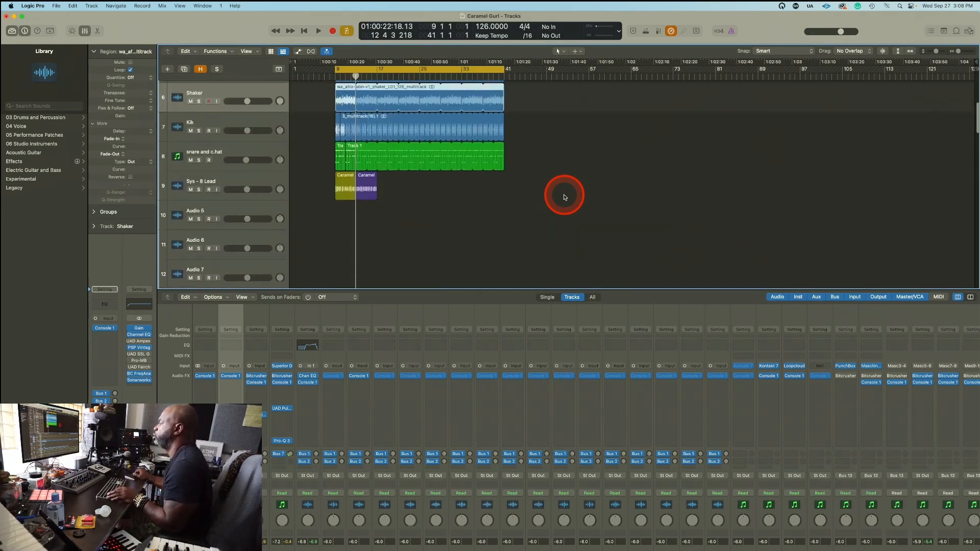
Play the section with the snare and c.hat, Kik and Sys - 8 Lead tracks soloed
{"action": "scroll", "coordinate": [564, 196], "scroll_direction": "up", "scroll_amount": 1}
{"action": "left_click", "coordinate": [199, 212]}
{"action": "key", "text": "space"}
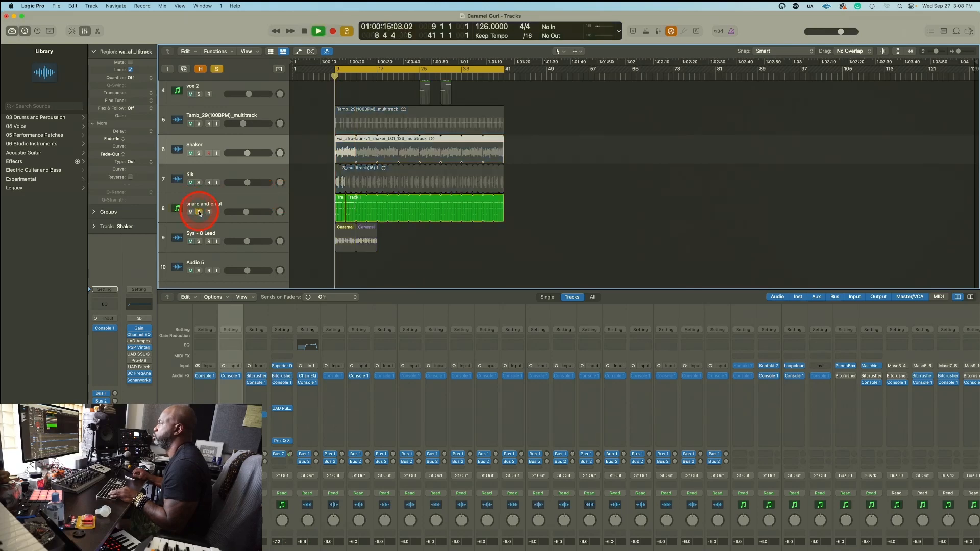
{"action": "left_click", "coordinate": [199, 182]}
{"action": "left_click", "coordinate": [200, 241]}
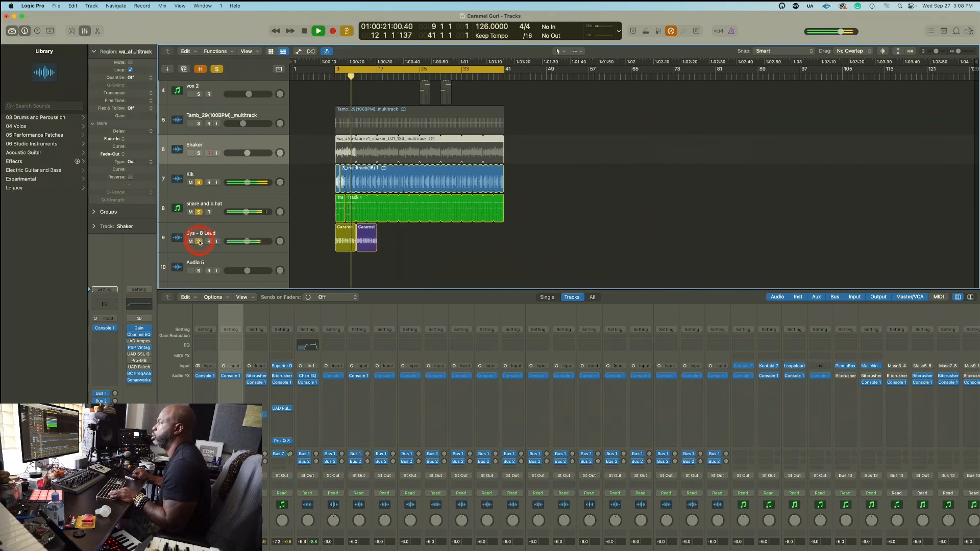
Add the Tamb_29 and Shaker tracks to the solo, lower the Shaker volume slightly and compare the groove with the shaker muted and unmuted
{"action": "scroll", "coordinate": [205, 150], "scroll_direction": "up", "scroll_amount": 3}
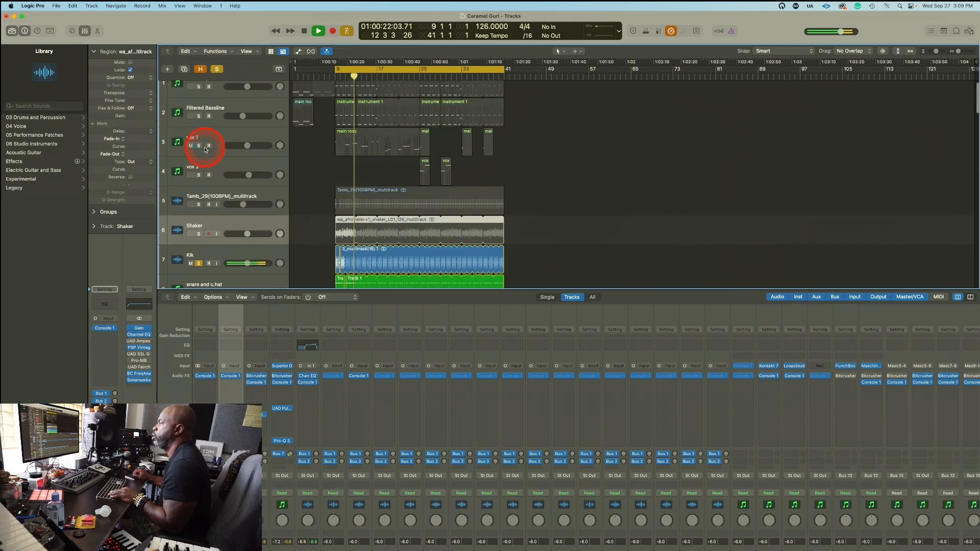
{"action": "left_click", "coordinate": [199, 205]}
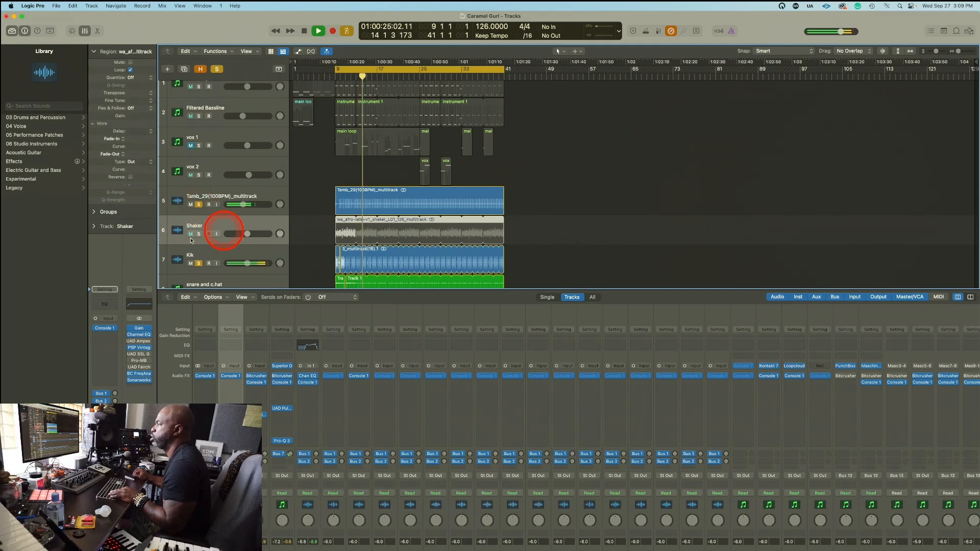
{"action": "left_click", "coordinate": [199, 234]}
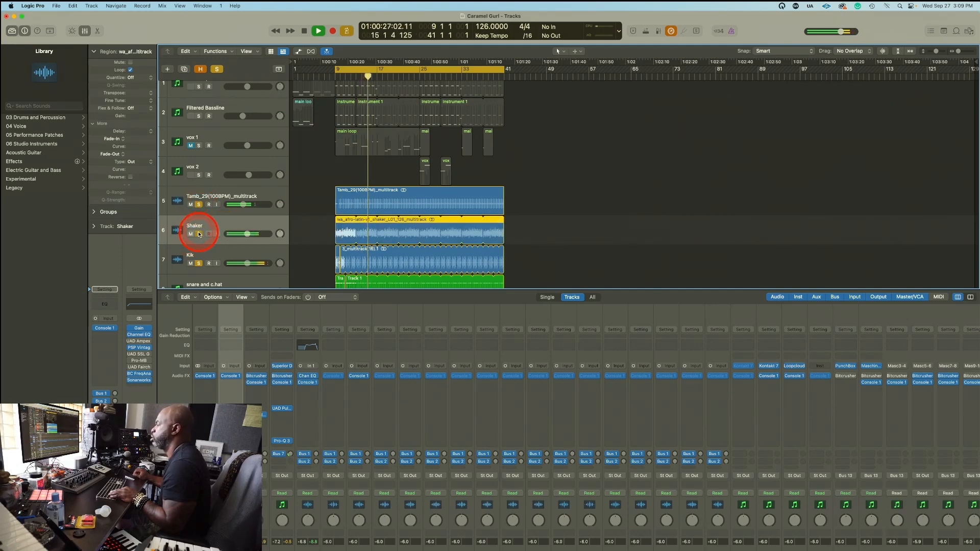
{"action": "scroll", "coordinate": [285, 411], "scroll_direction": "down", "scroll_amount": 5}
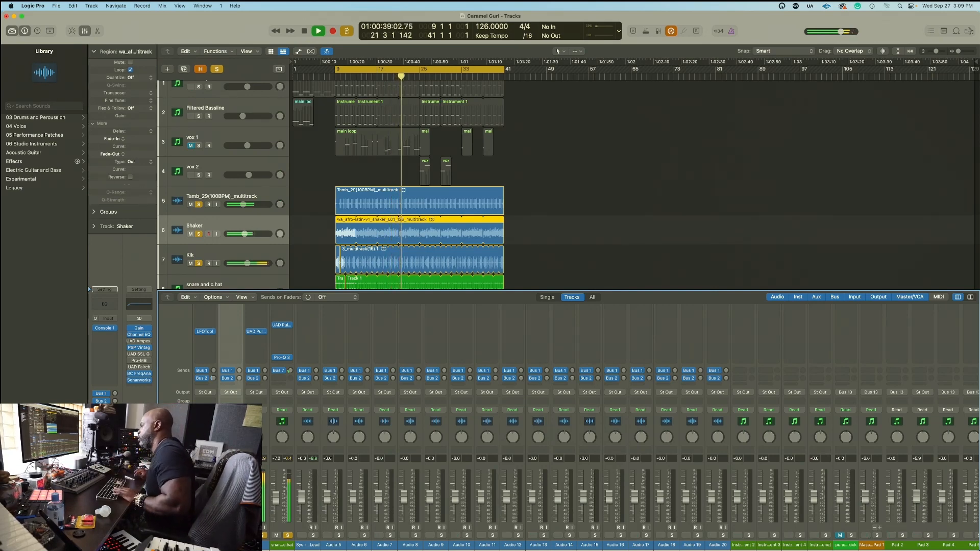
{"action": "key", "text": "m"}
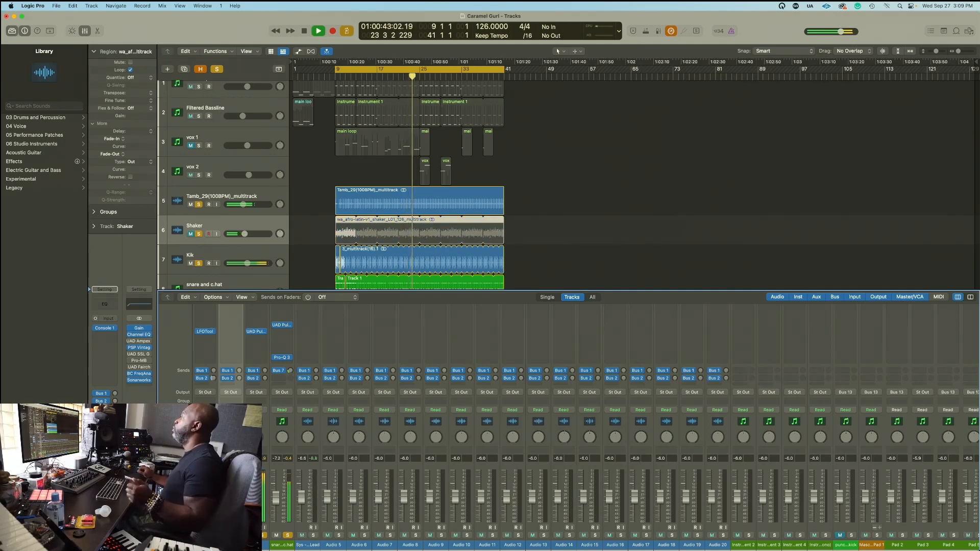
{"action": "key", "text": "m"}
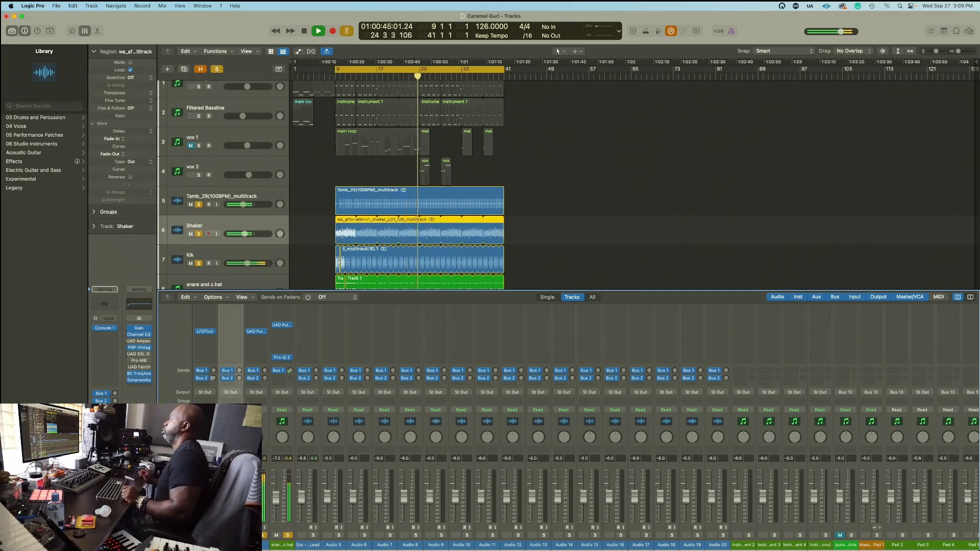
Turn off Low Latency mode and replay the soloed groove from bar 9
{"action": "key", "text": "space"}
{"action": "left_click", "coordinate": [671, 31]}
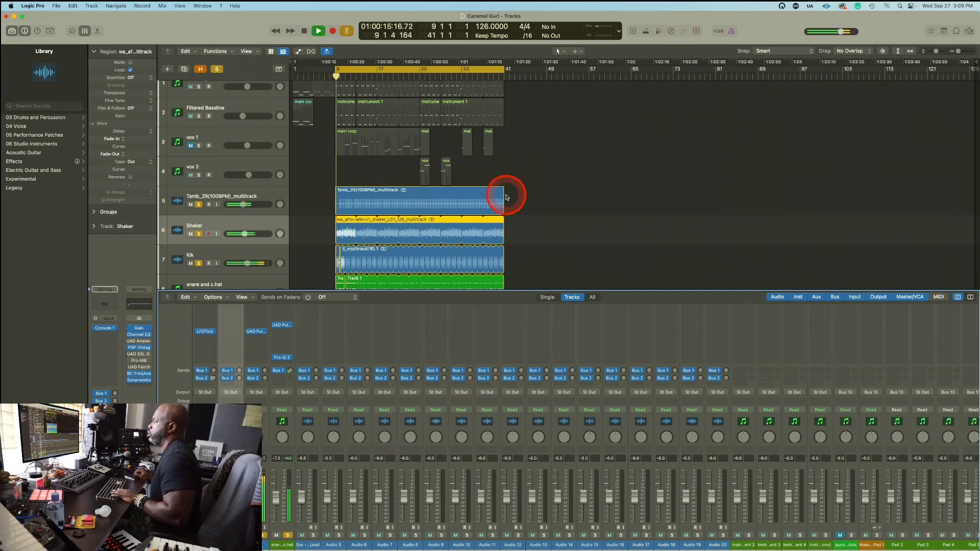
{"action": "key", "text": "space"}
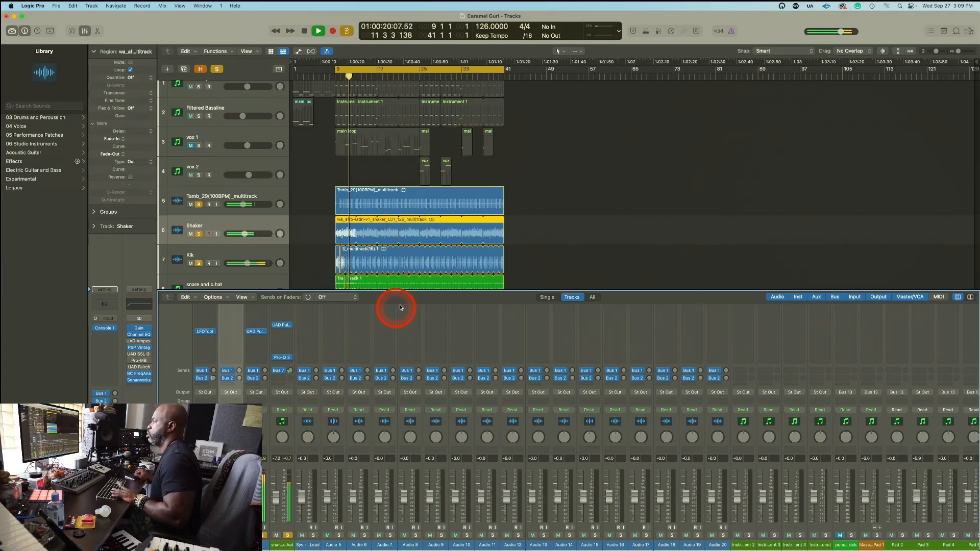
Deselect the Shaker region, clear all track solos and play the full arrangement from bar 9
{"action": "left_click", "coordinate": [585, 219]}
{"action": "key", "text": "space"}
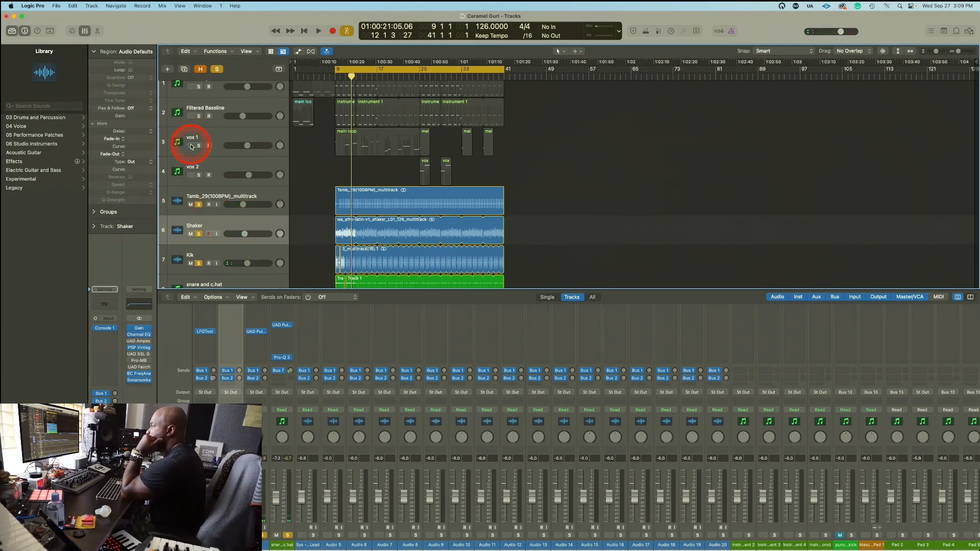
{"action": "left_click", "coordinate": [220, 72]}
{"action": "key", "text": "space"}
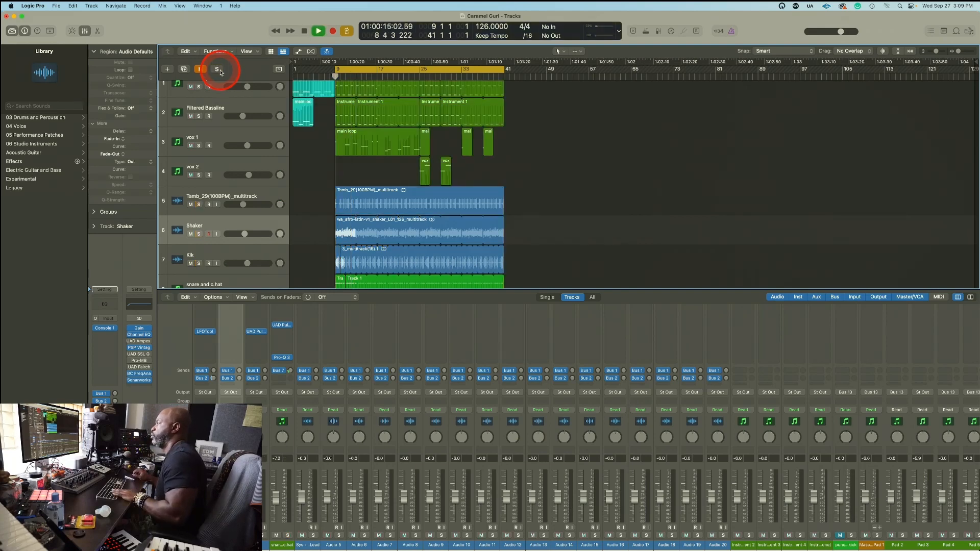
{"action": "left_click", "coordinate": [476, 151]}
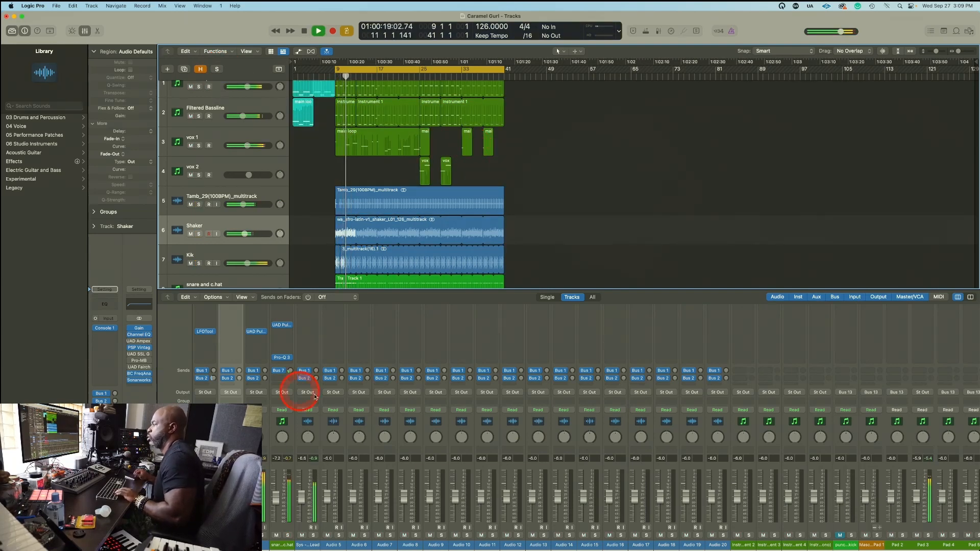
Move Trackspacer down a slot in the Filtered Bassline's effects chain and raise its Amount
{"action": "scroll", "coordinate": [291, 405], "scroll_direction": "left", "scroll_amount": 4}
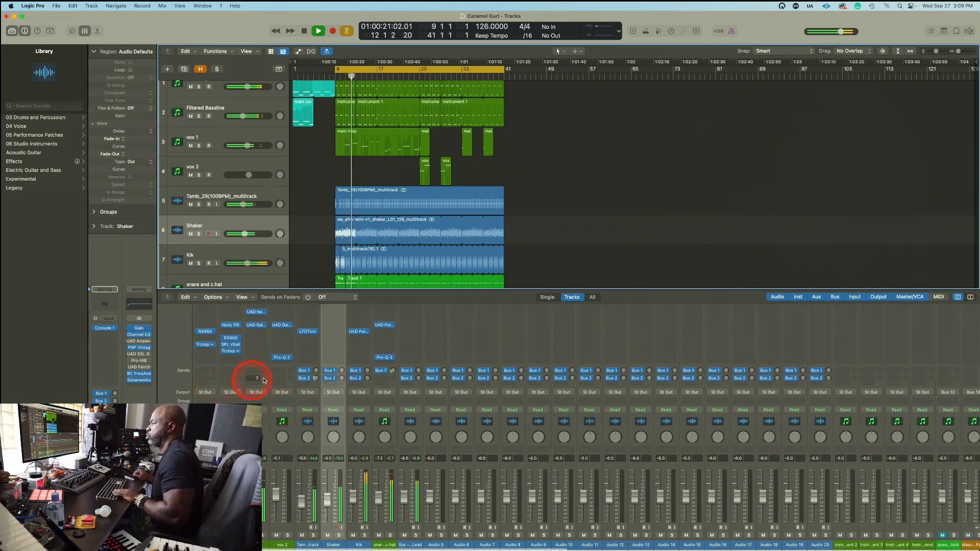
{"action": "left_click_drag", "start_coordinate": [232, 352], "coordinate": [232, 360]}
{"action": "left_click", "coordinate": [232, 360]}
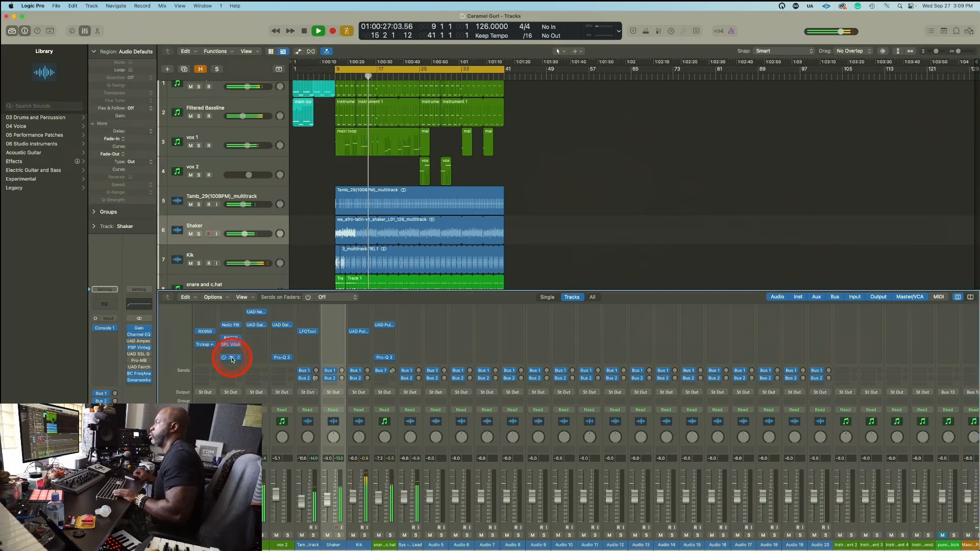
{"action": "left_click", "coordinate": [232, 358]}
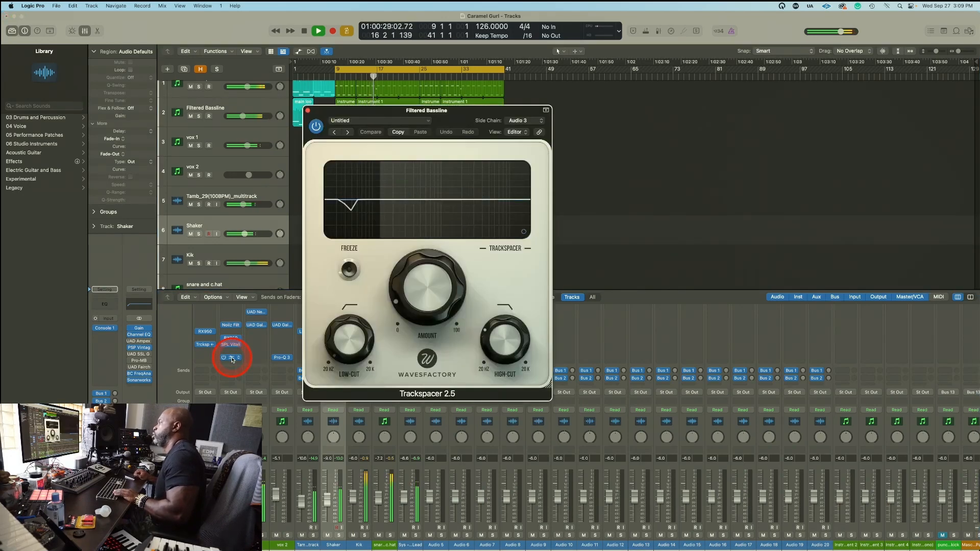
{"action": "left_click_drag", "start_coordinate": [427, 256], "coordinate": [398, 236]}
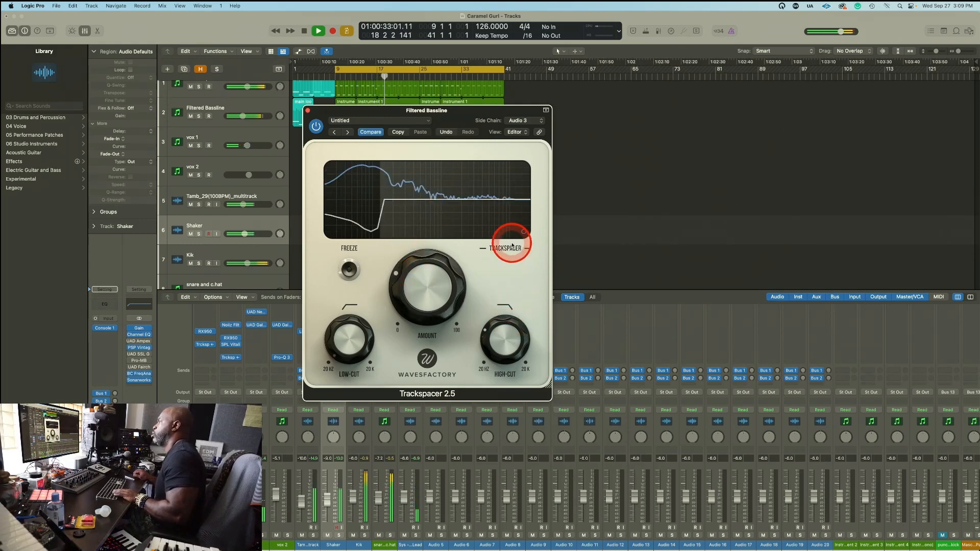
Check Trackspacer's Advanced Panel and side-chain source choices on the Filtered Bassline, close the plug-in and bring the channels' effect inserts into view
{"action": "left_click", "coordinate": [524, 233]}
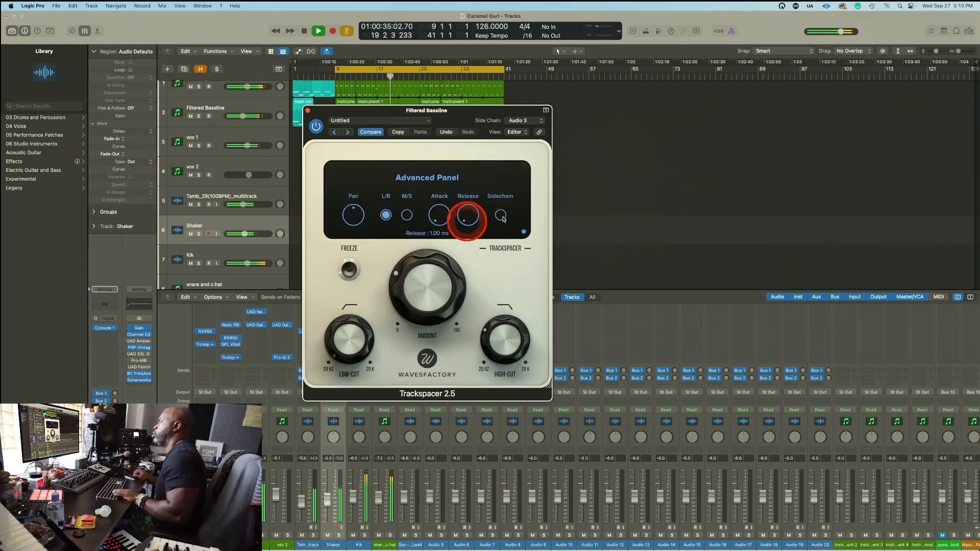
{"action": "left_click", "coordinate": [524, 233]}
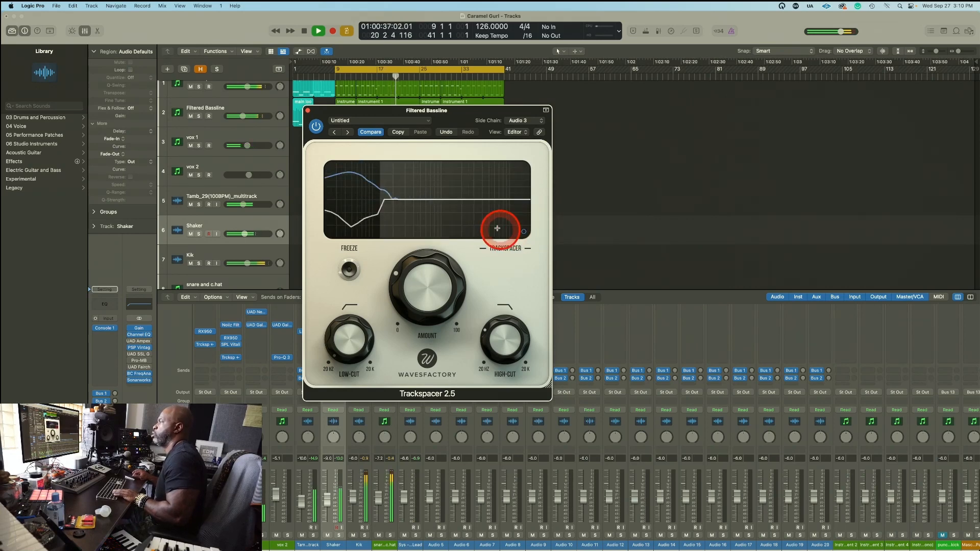
{"action": "left_click", "coordinate": [517, 121]}
{"action": "left_click", "coordinate": [515, 121]}
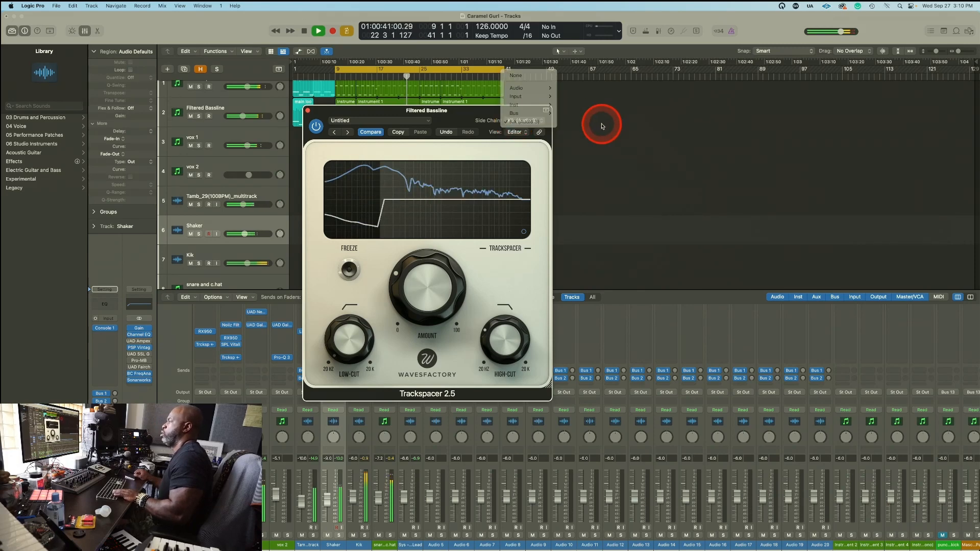
{"action": "left_click", "coordinate": [308, 109]}
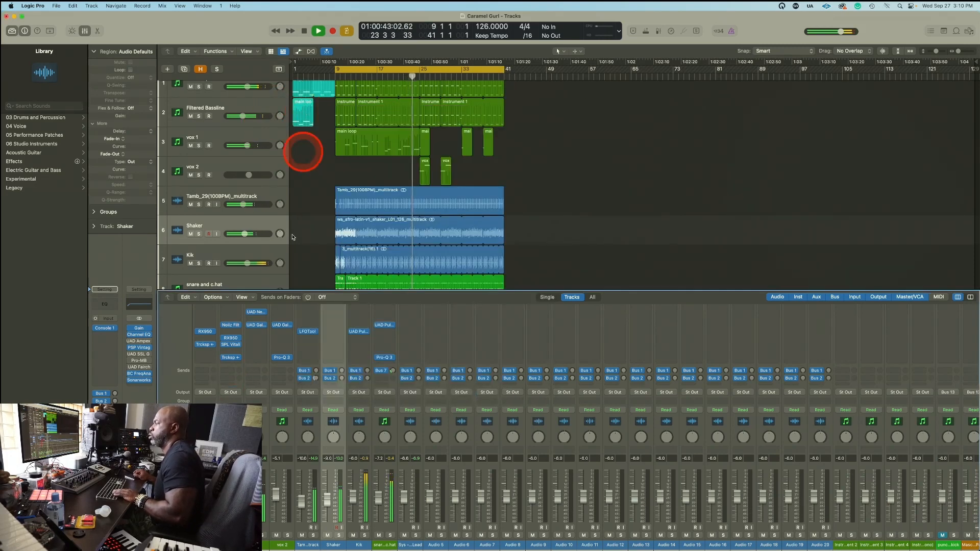
{"action": "scroll", "coordinate": [313, 419], "scroll_direction": "up", "scroll_amount": 4}
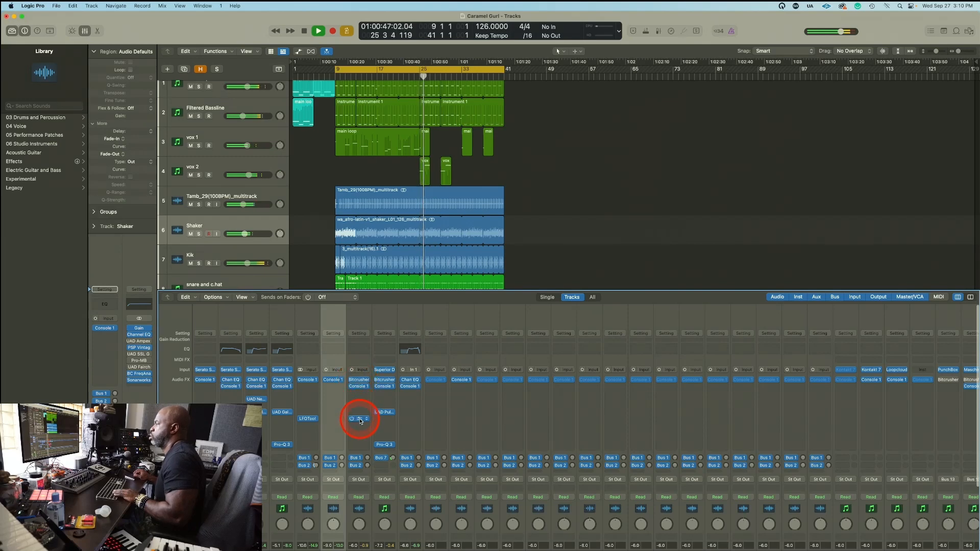
Adjust the low-frequency boost of the UAD Pultec EQP-1A on the Kik channel, close the plug-in and replay from bar 9
{"action": "left_click", "coordinate": [359, 417]}
{"action": "left_click", "coordinate": [405, 164]}
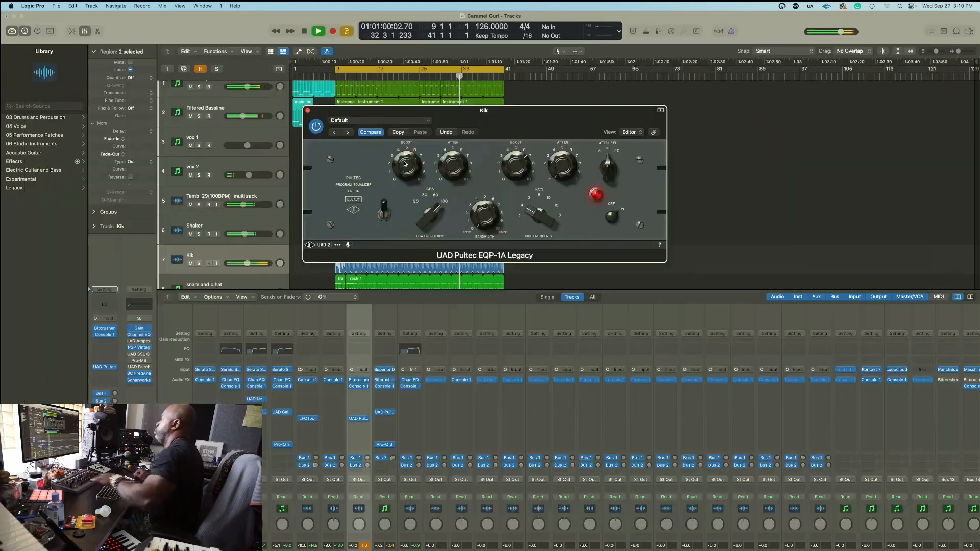
{"action": "left_click", "coordinate": [406, 166]}
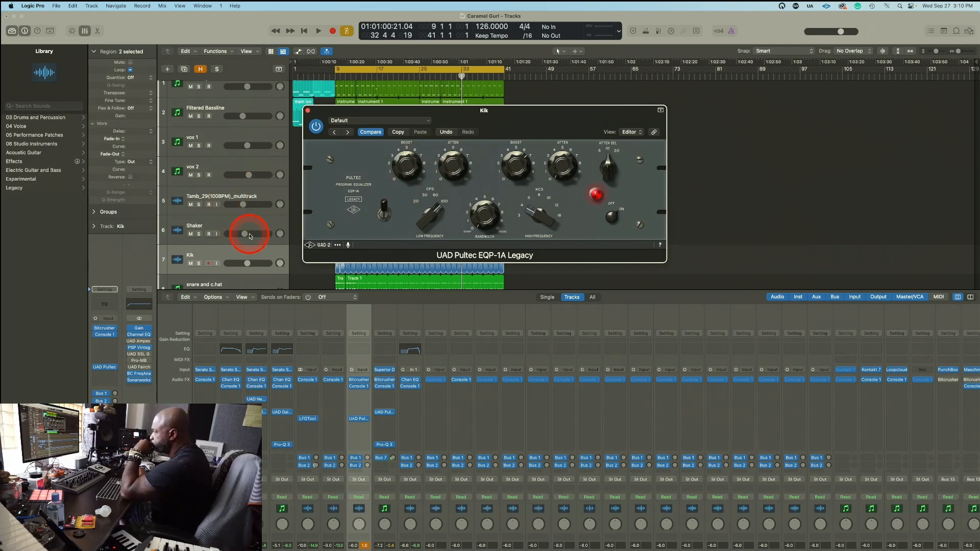
{"action": "left_click", "coordinate": [308, 111]}
{"action": "key", "text": "space"}
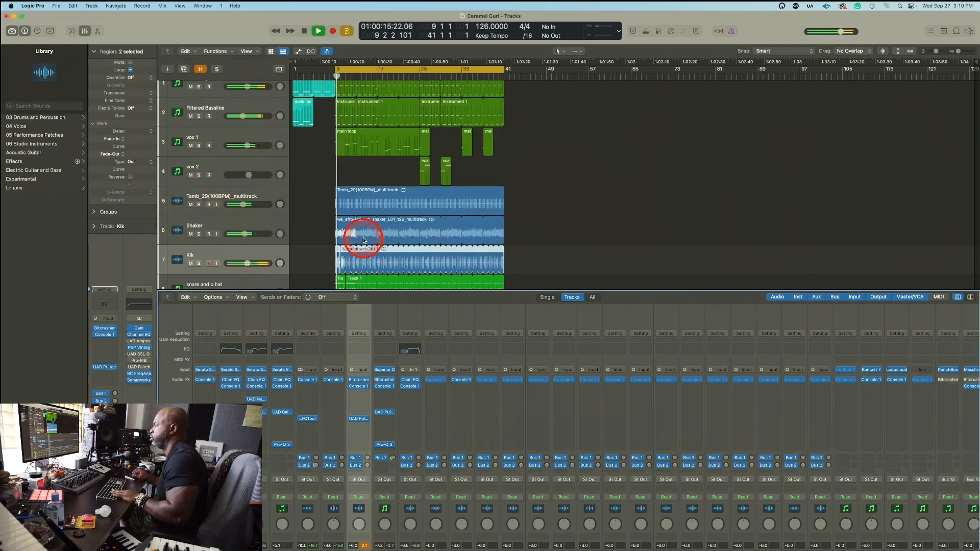
Set Trackspacer's Amount on main loop to about 48%, raise its High-Cut, and move the plug-in down to the chain's last slot
{"action": "scroll", "coordinate": [361, 404], "scroll_direction": "down", "scroll_amount": 3}
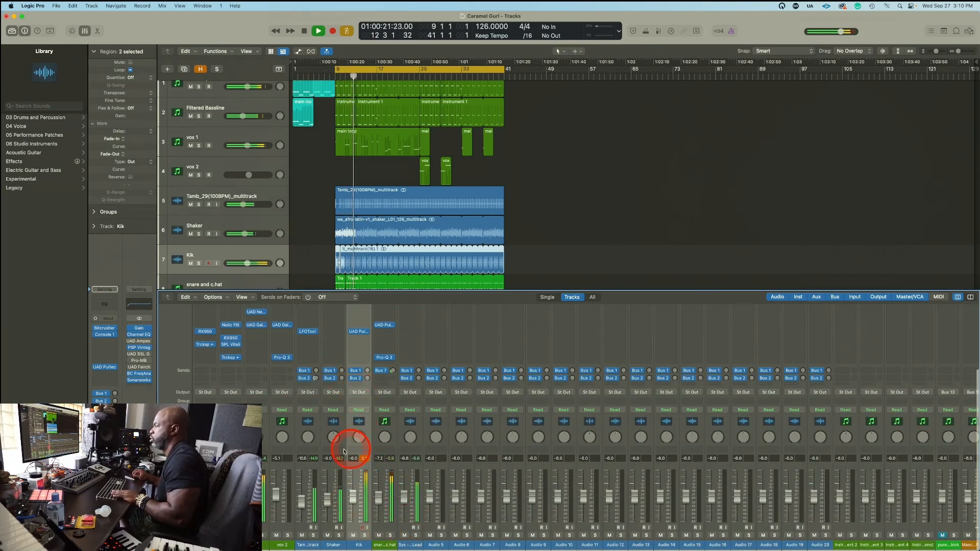
{"action": "left_click", "coordinate": [207, 347]}
{"action": "mouse_move", "coordinate": [431, 262]}
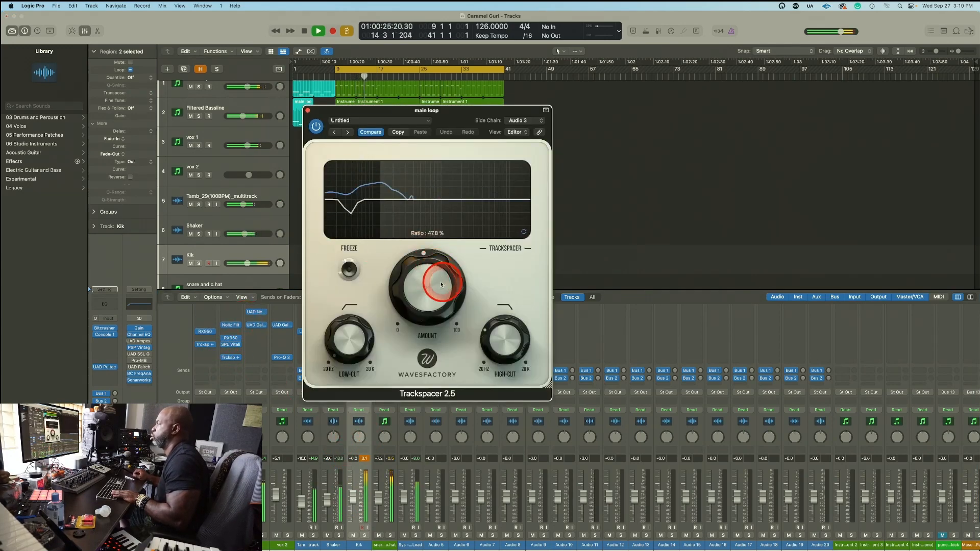
{"action": "mouse_move", "coordinate": [504, 339]}
{"action": "left_click_drag", "start_coordinate": [494, 335], "coordinate": [493, 332]}
{"action": "left_click", "coordinate": [413, 267]}
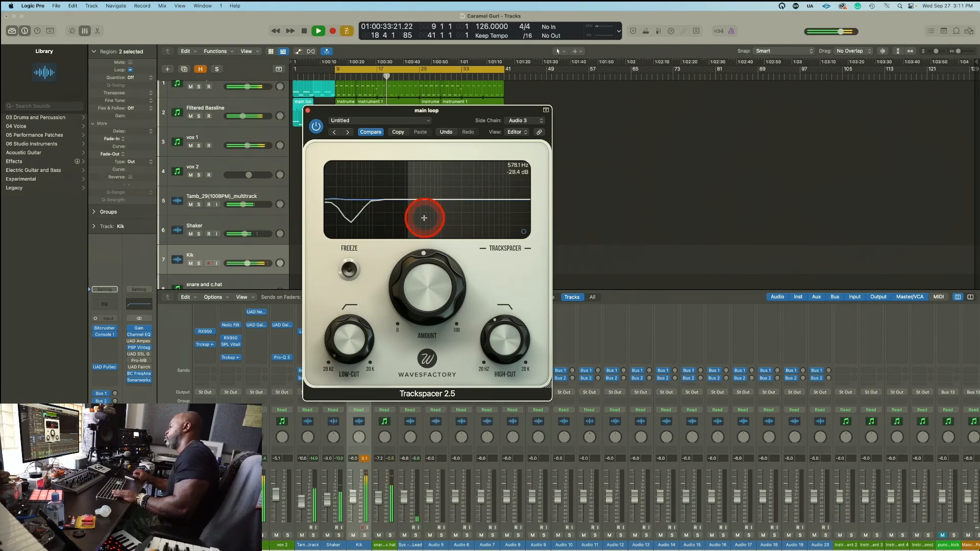
{"action": "key", "text": "space"}
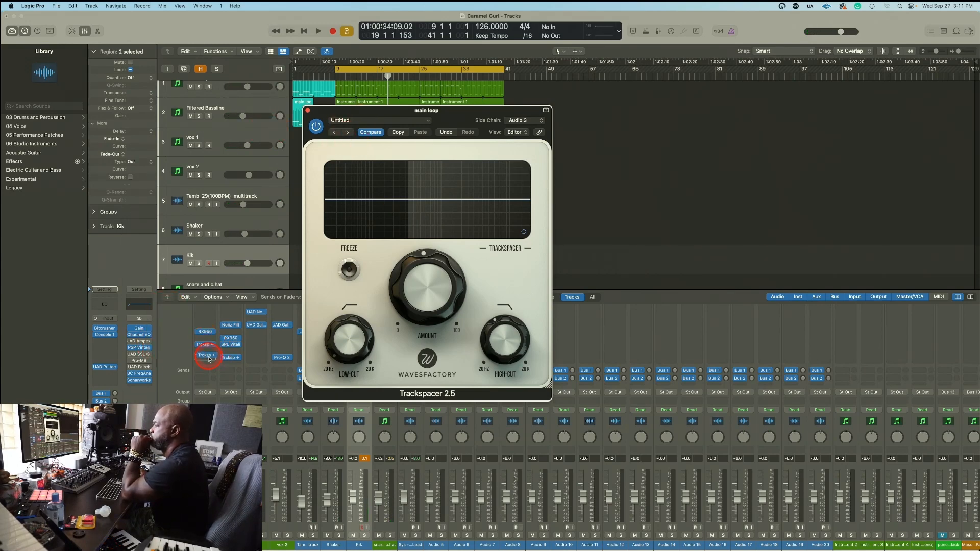
{"action": "left_click", "coordinate": [208, 358]}
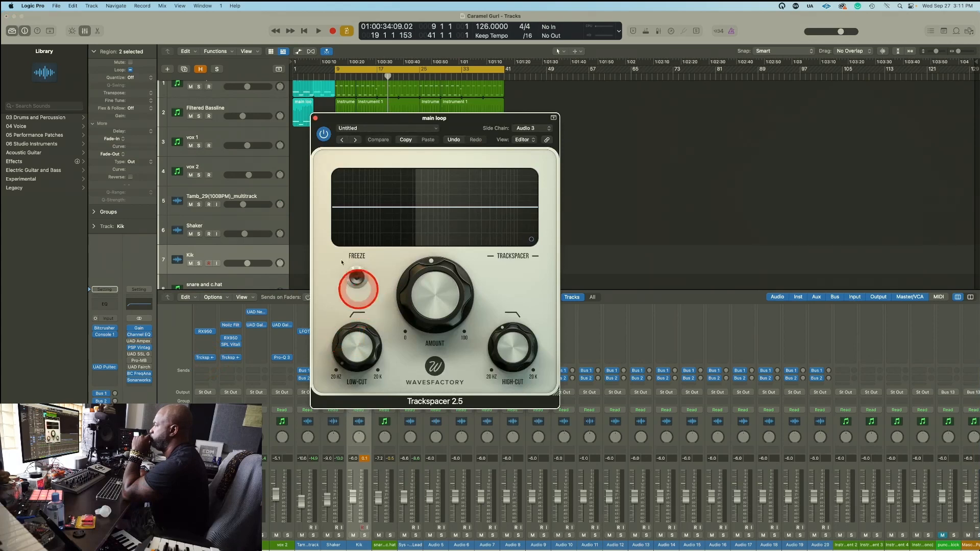
{"action": "left_click", "coordinate": [315, 118]}
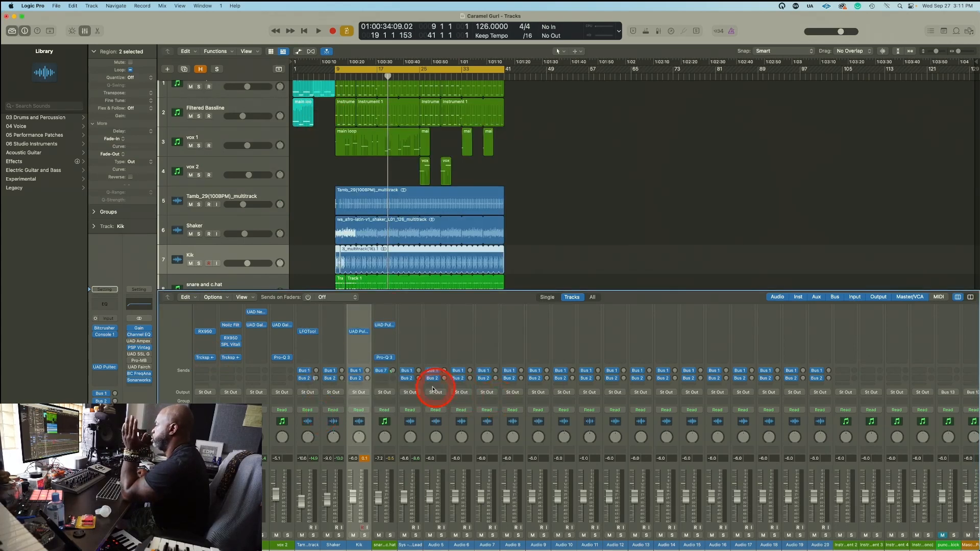
Copy Trackspacer onto vox 1 and vox 2, moving vox 2's Pro-Q 3 up to make room, and close the plug-in windows
{"action": "scroll", "coordinate": [433, 389], "scroll_direction": "up", "scroll_amount": 8}
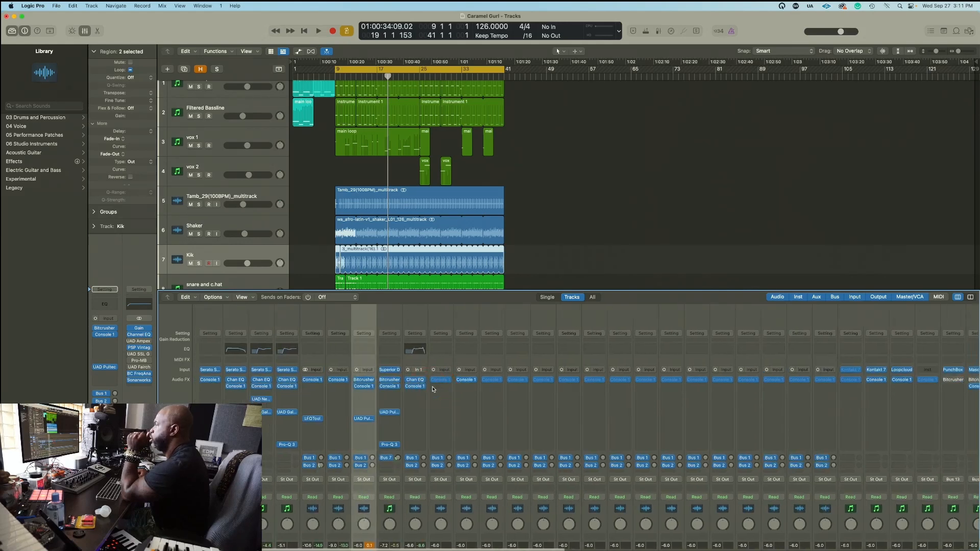
{"action": "scroll", "coordinate": [433, 389], "scroll_direction": "right", "scroll_amount": 1}
{"action": "scroll", "coordinate": [433, 389], "scroll_direction": "down", "scroll_amount": 5}
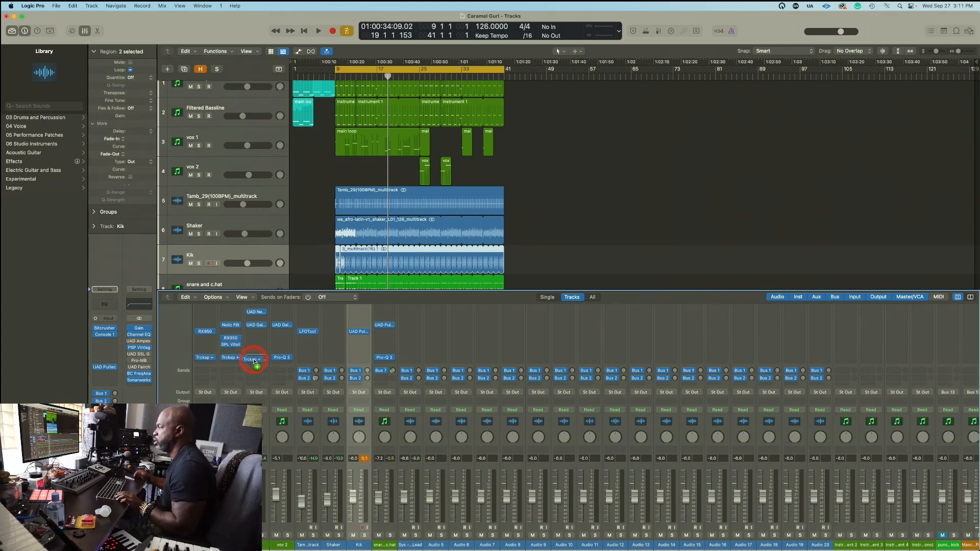
{"action": "left_click", "coordinate": [255, 358]}
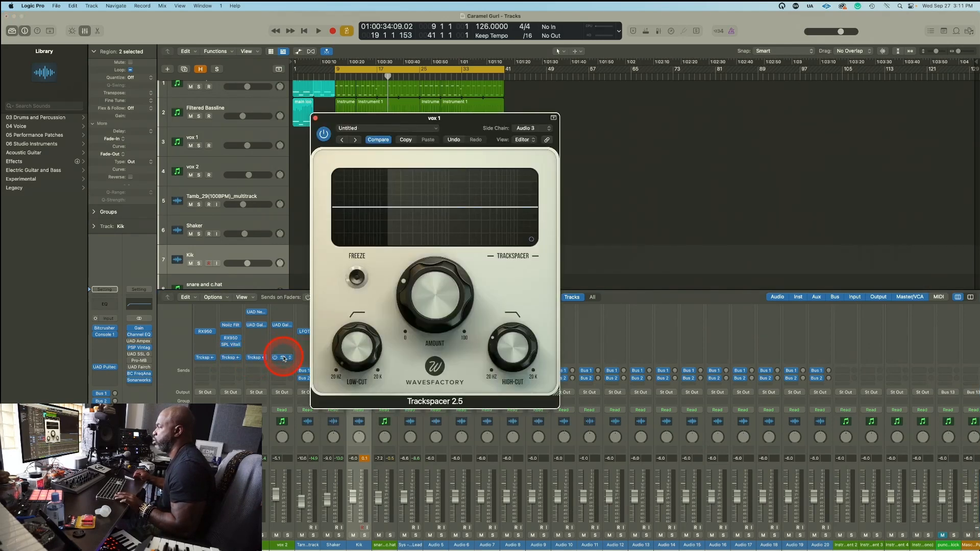
{"action": "left_click", "coordinate": [281, 347]}
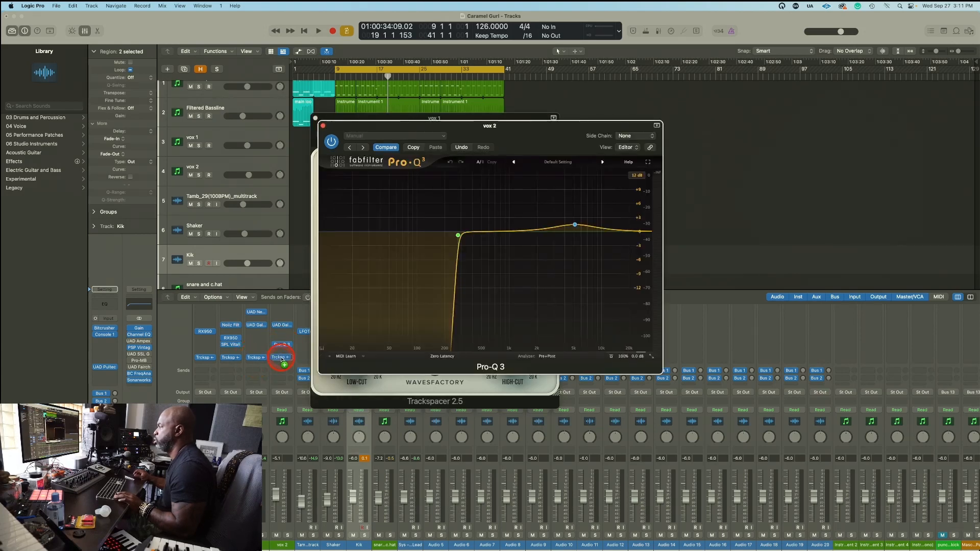
{"action": "left_click", "coordinate": [281, 357]}
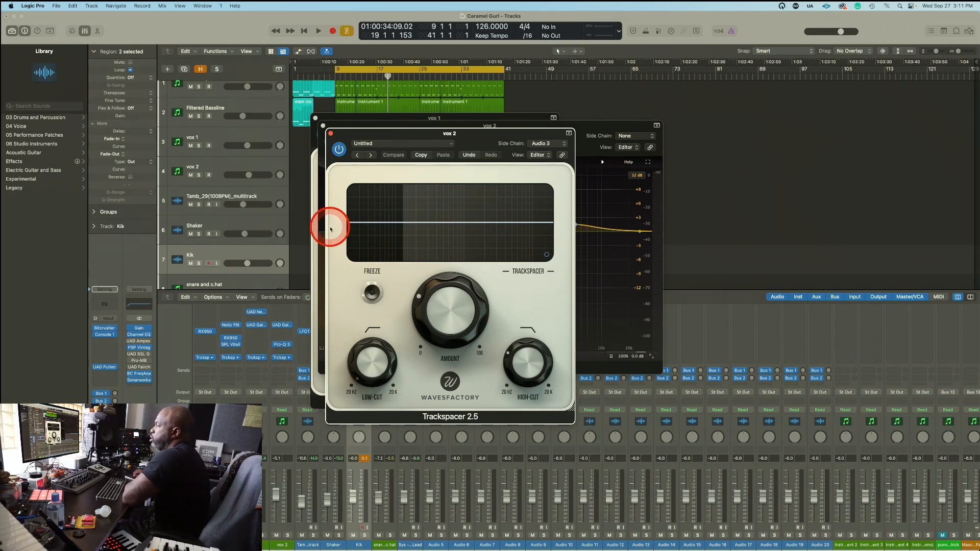
{"action": "left_click", "coordinate": [322, 129]}
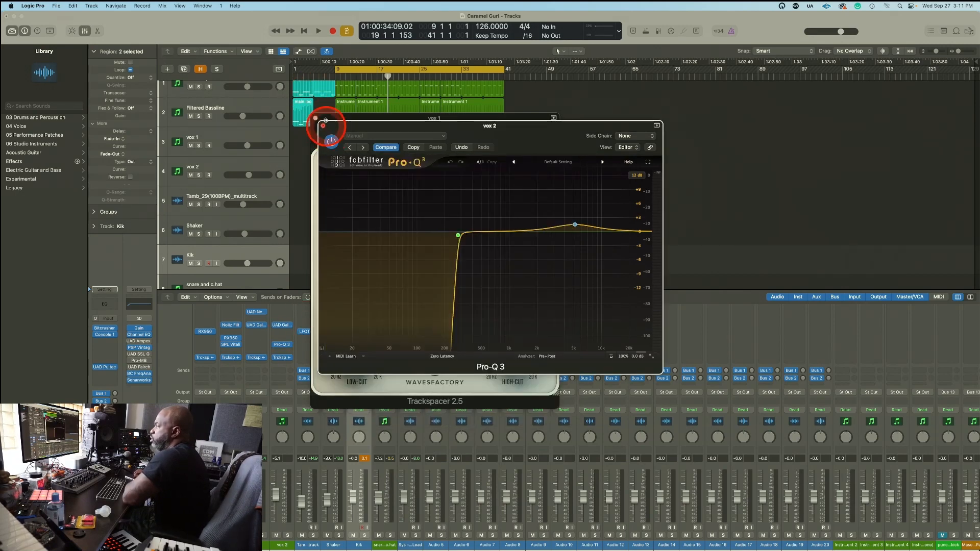
{"action": "left_click", "coordinate": [322, 125]}
{"action": "left_click", "coordinate": [313, 118]}
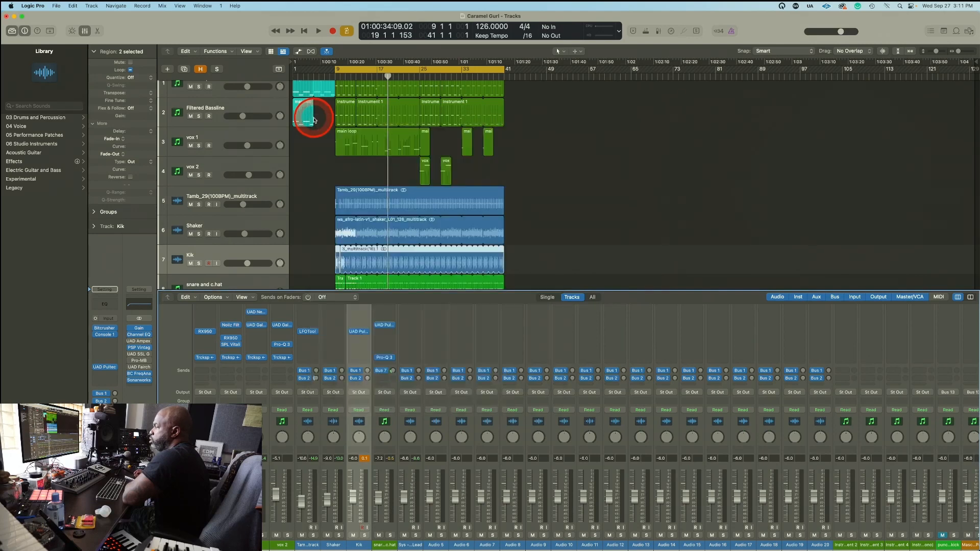
Solo vox 1, play from bar 9 and copy vox 2's Pro-Q 3 into the slot above Trackspacer on vox 1
{"action": "left_click", "coordinate": [321, 341]}
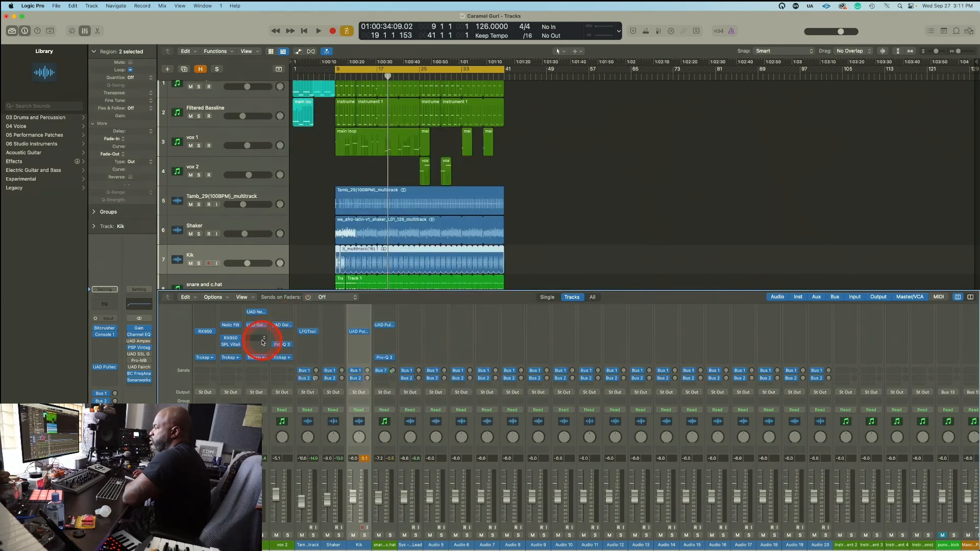
{"action": "left_click", "coordinate": [264, 535]}
{"action": "key", "text": "space"}
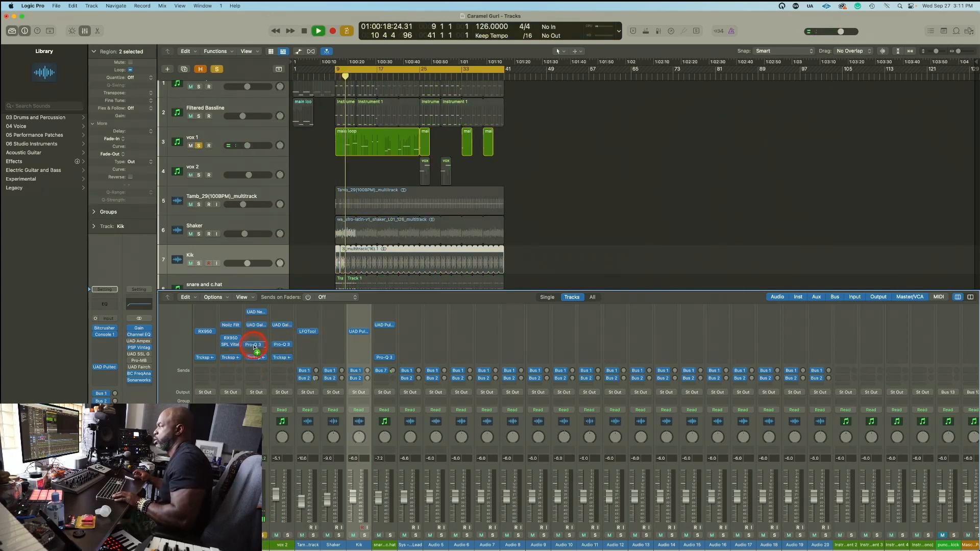
{"action": "left_click", "coordinate": [253, 345]}
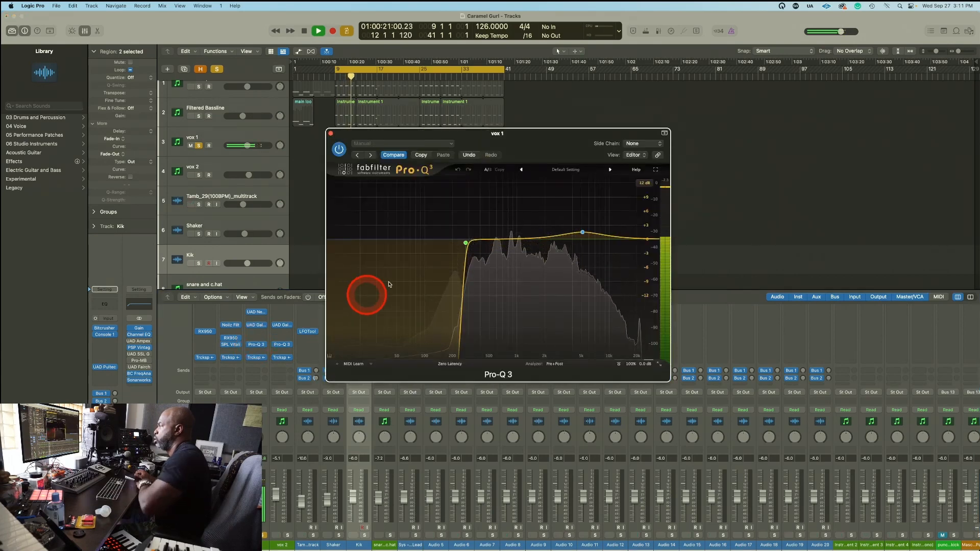
Lower the low-cut frequency in vox 1's Pro-Q 3, audition the result and close the equalizer
{"action": "left_click_drag", "start_coordinate": [465, 242], "coordinate": [433, 242]}
{"action": "key", "text": "space"}
{"action": "key", "text": "space"}
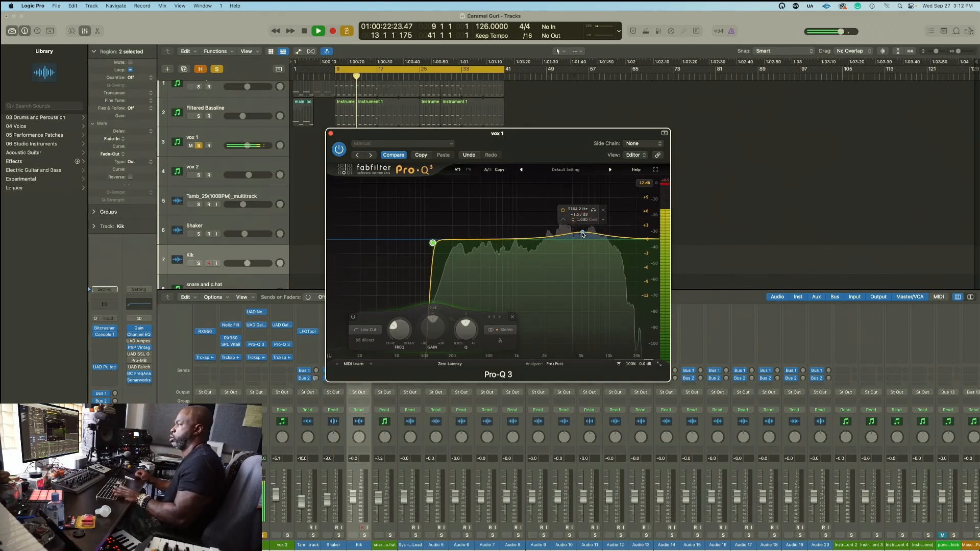
{"action": "key", "text": "space"}
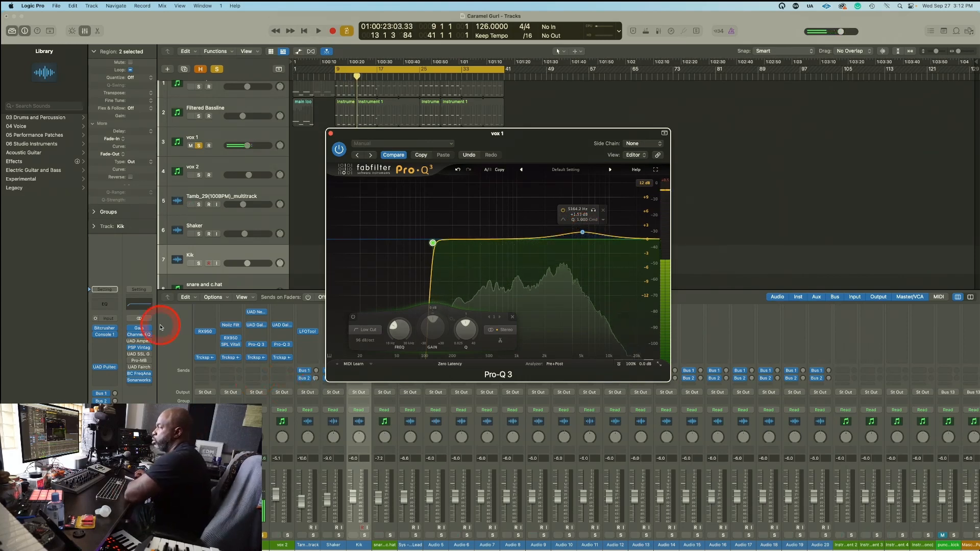
{"action": "left_click", "coordinate": [330, 134]}
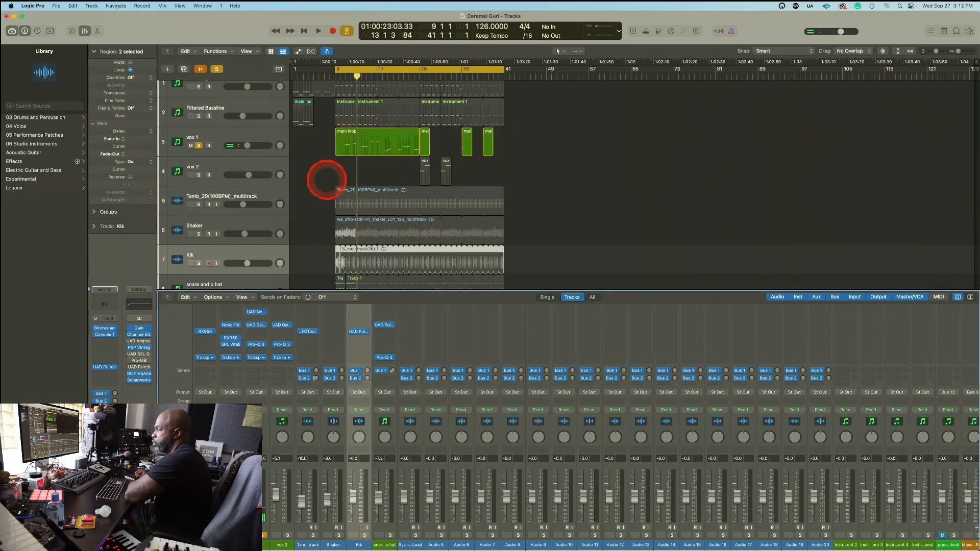
Check vox 2's Pro-Q 3, open its Galaxy Tape Echo and solo vox 2 during playback
{"action": "left_click", "coordinate": [282, 346]}
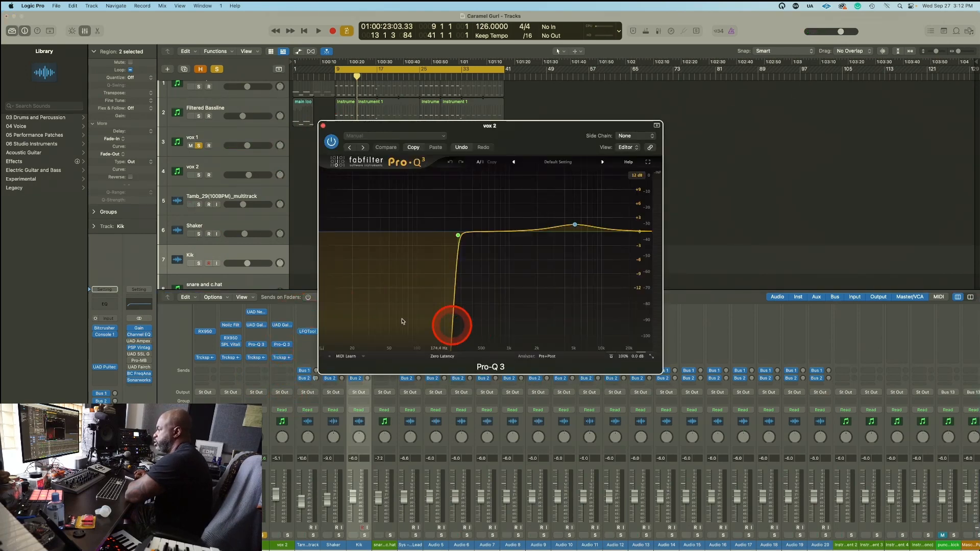
{"action": "left_click", "coordinate": [323, 126]}
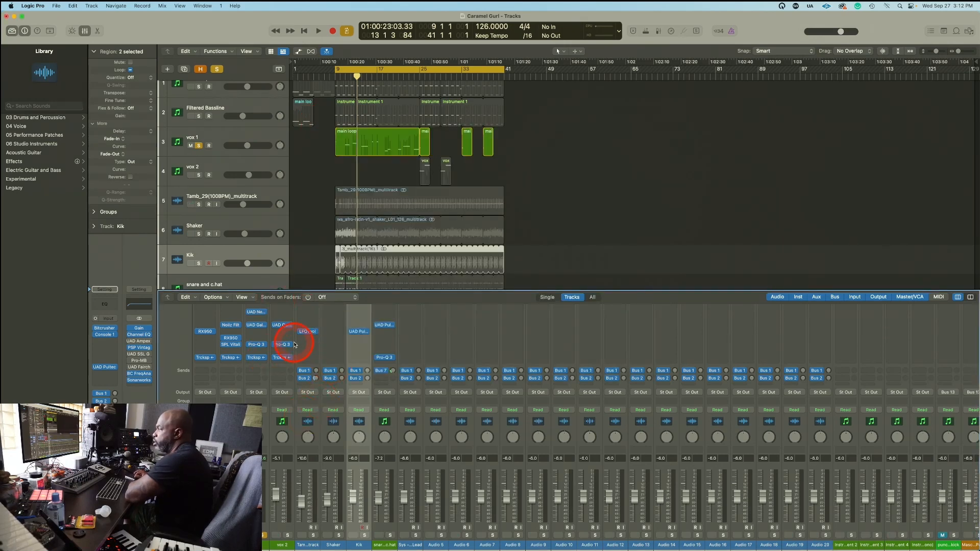
{"action": "left_click", "coordinate": [282, 326]}
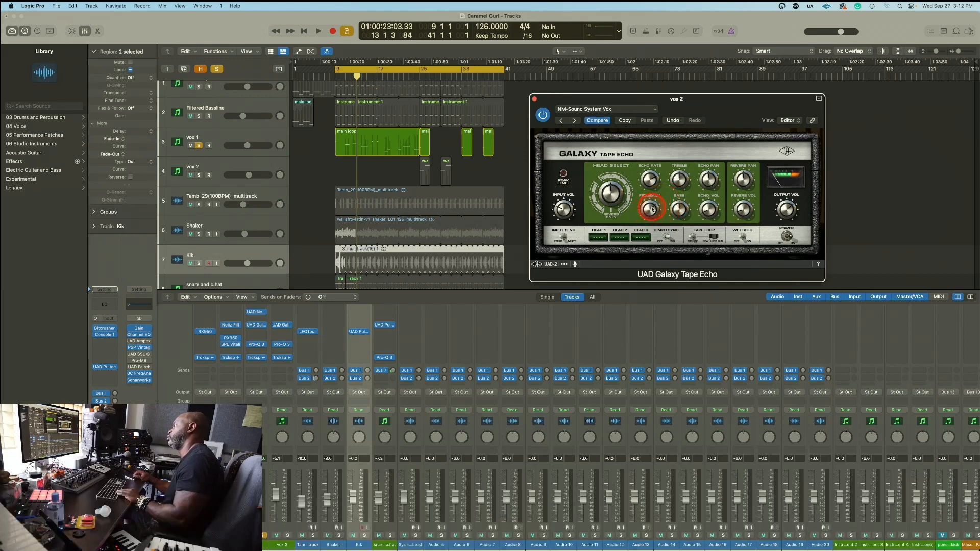
{"action": "key", "text": "space"}
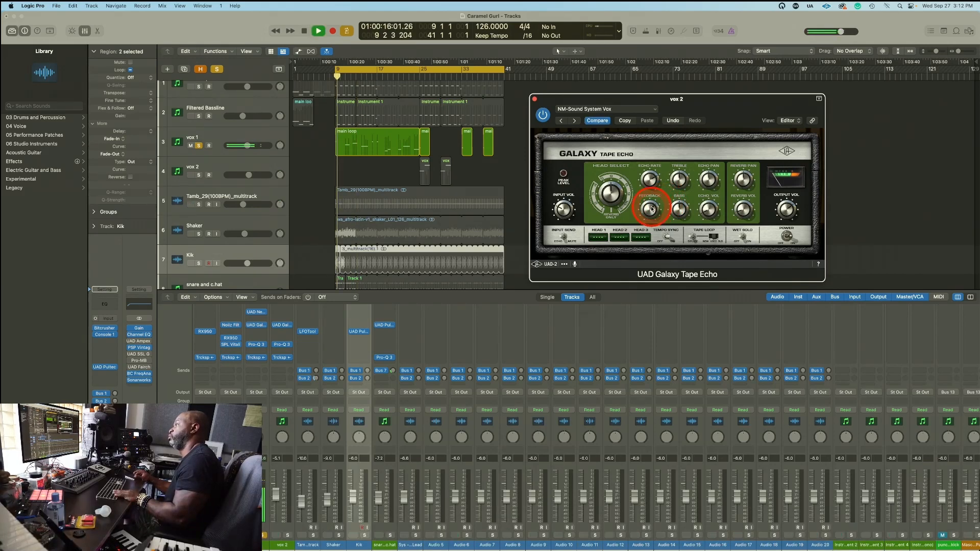
{"action": "left_click", "coordinate": [199, 175]}
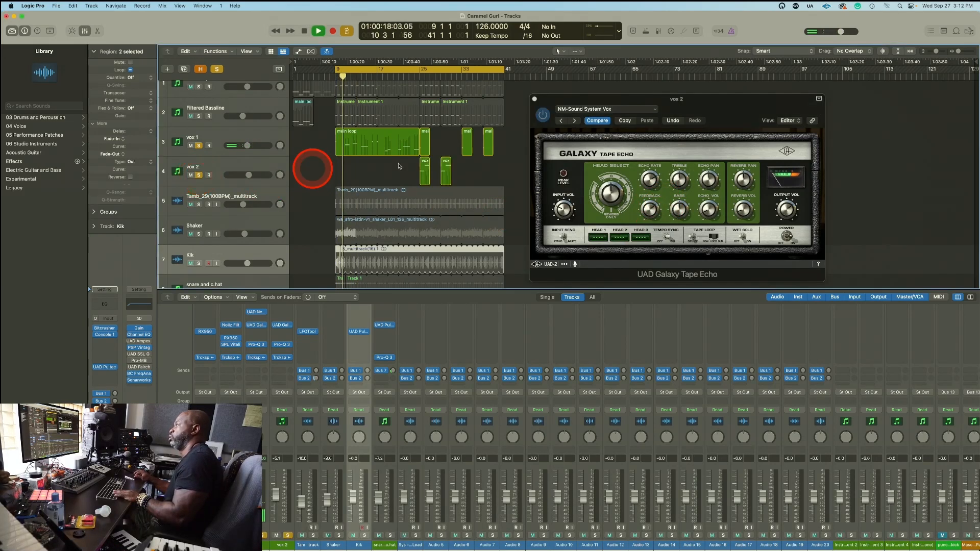
Set the cycle range to the two vox 2 regions, bars 25 to 31, and audition their tape echo
{"action": "left_click_drag", "start_coordinate": [462, 171], "coordinate": [405, 176]}
{"action": "key", "text": "super+u"}
{"action": "key", "text": "space"}
{"action": "key", "text": "space"}
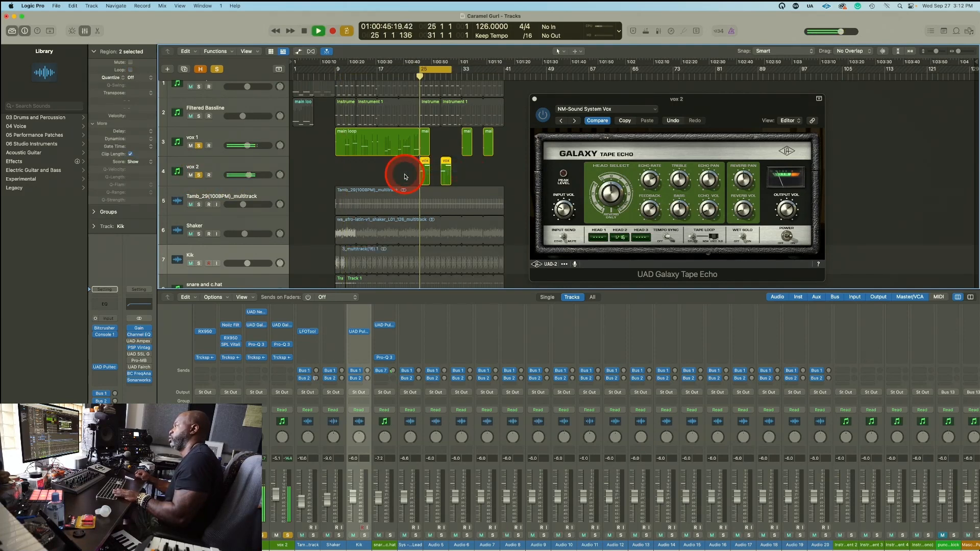
{"action": "left_click", "coordinate": [662, 203]}
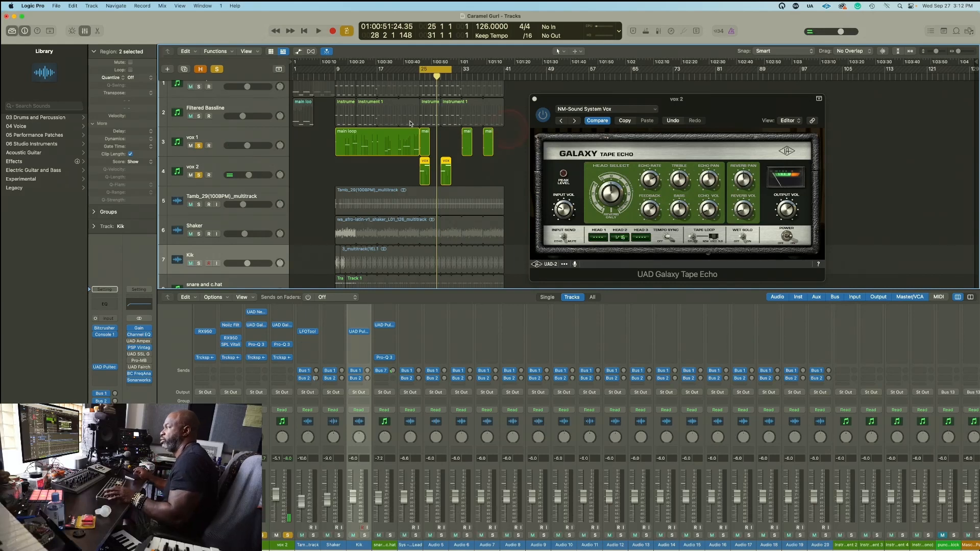
Automate the tape echo's Feedback on vox 2, ramping it up into the two regions and down after them, and play the cycle
{"action": "key", "text": "a"}
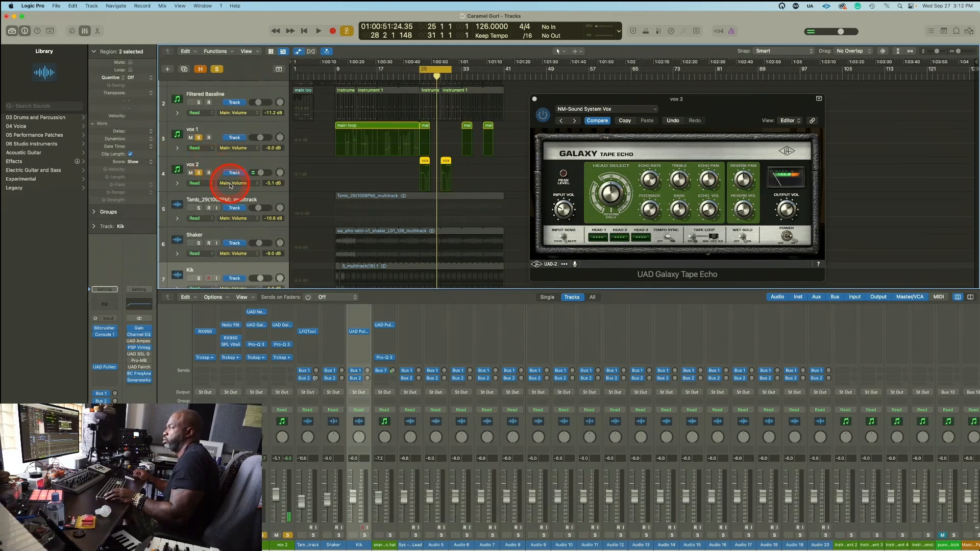
{"action": "left_click_drag", "start_coordinate": [231, 186], "coordinate": [300, 307]}
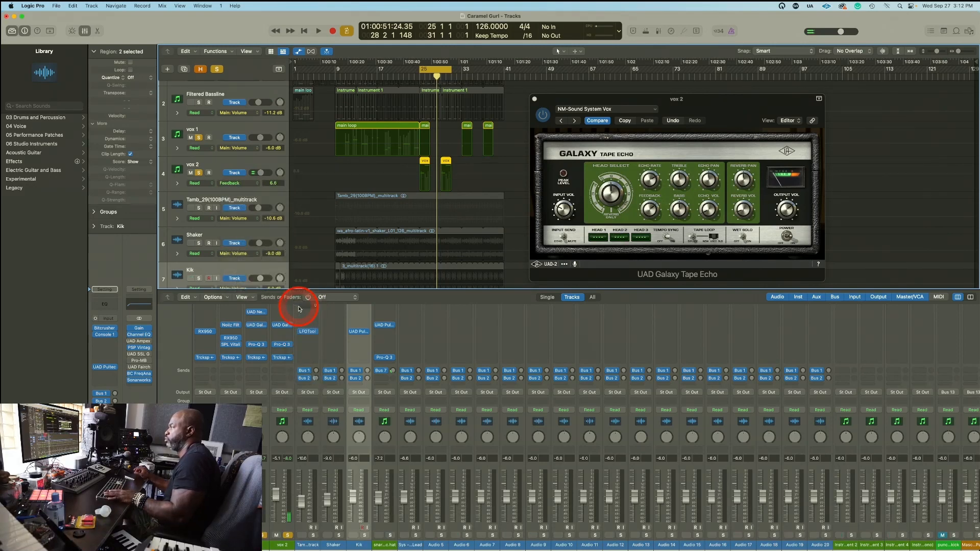
{"action": "left_click", "coordinate": [419, 176]}
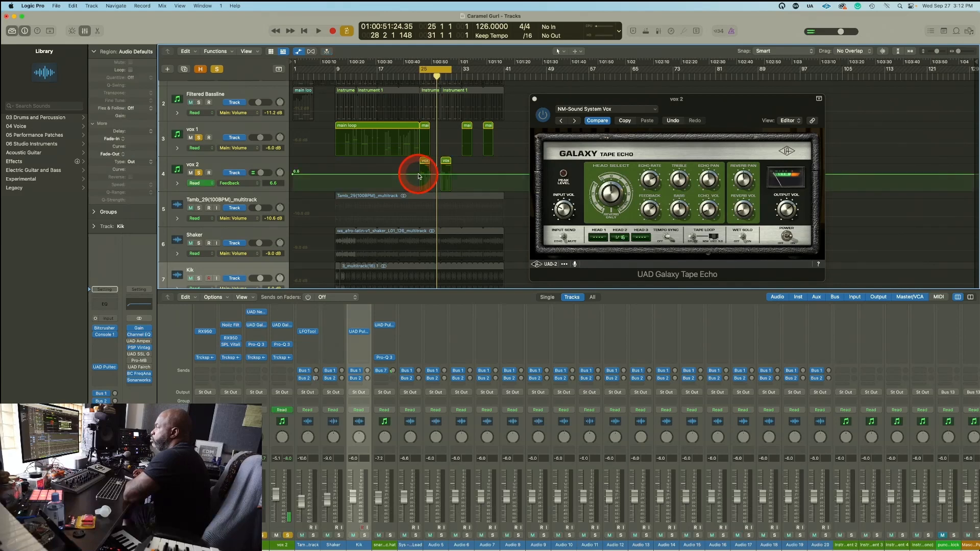
{"action": "left_click", "coordinate": [451, 175]}
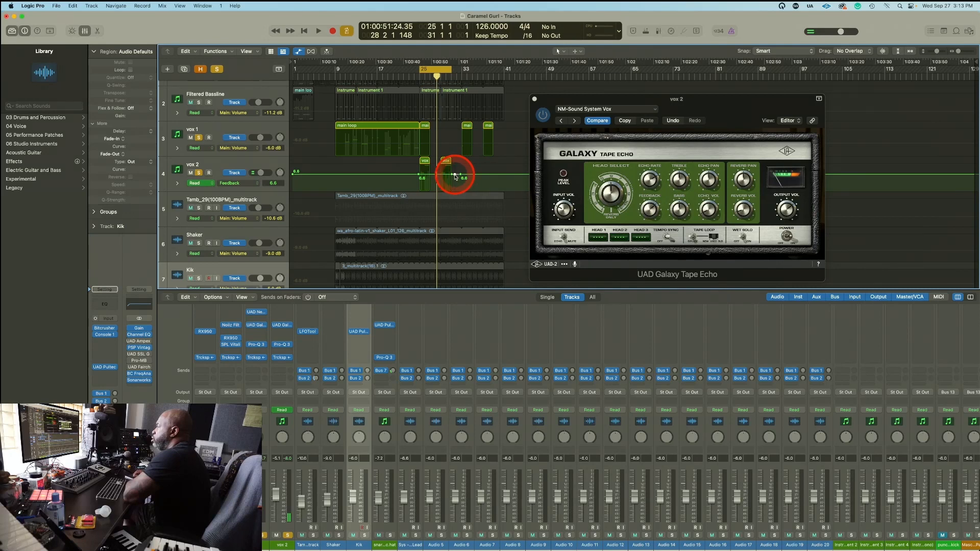
{"action": "left_click_drag", "start_coordinate": [455, 177], "coordinate": [463, 190]}
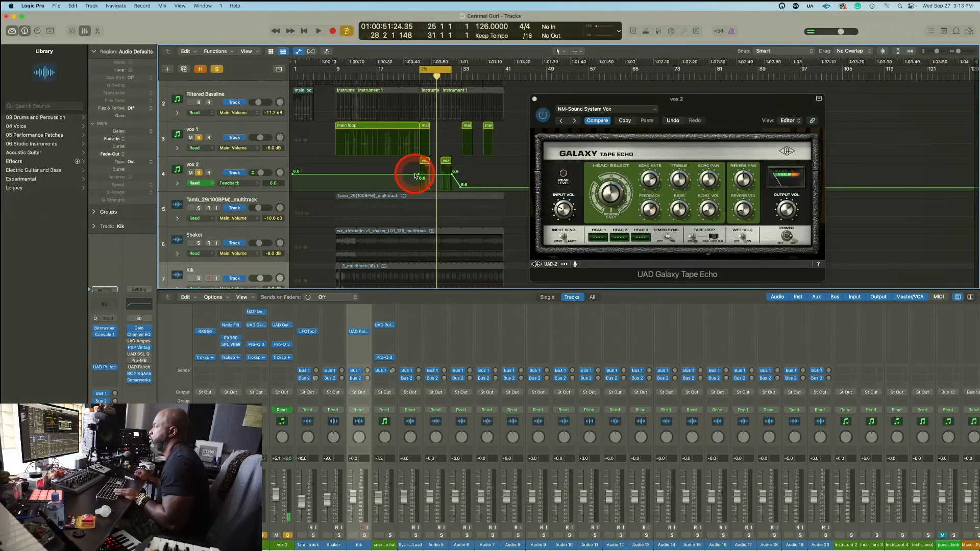
{"action": "left_click_drag", "start_coordinate": [365, 174], "coordinate": [365, 192]}
{"action": "key", "text": "space"}
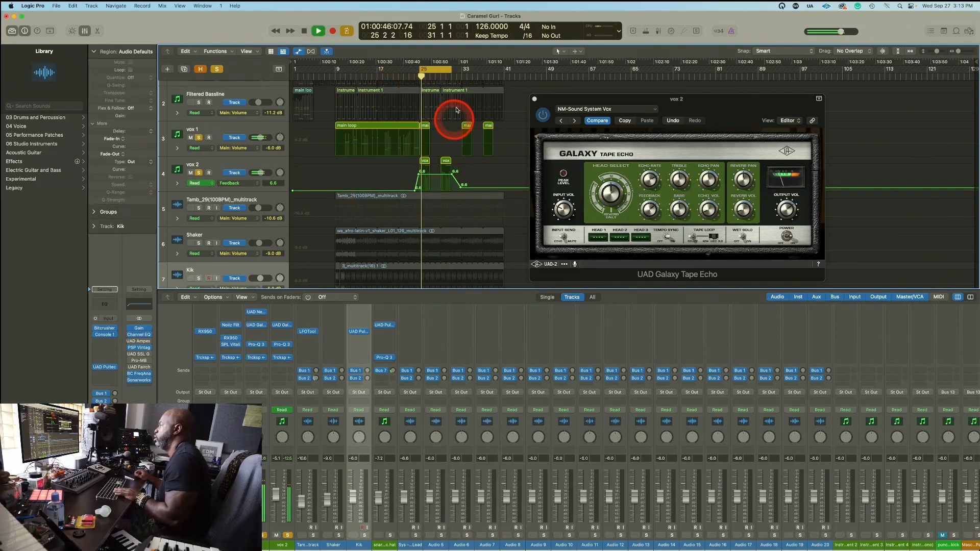
Extend the cycle to bar 37, stretch vox 2's Feedback ramp-down to about bar 36 and audition it
{"action": "left_click_drag", "start_coordinate": [451, 66], "coordinate": [481, 66]}
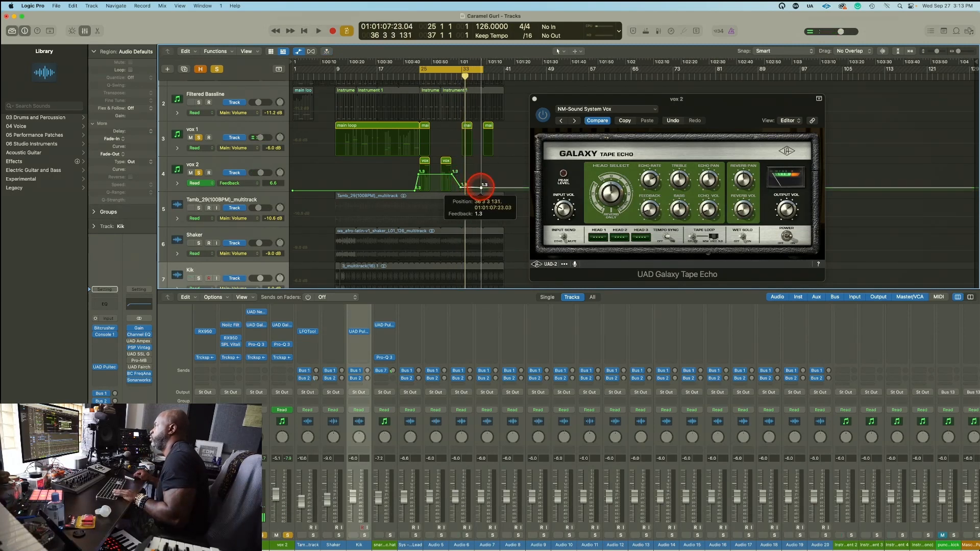
{"action": "left_click_drag", "start_coordinate": [481, 187], "coordinate": [481, 188]}
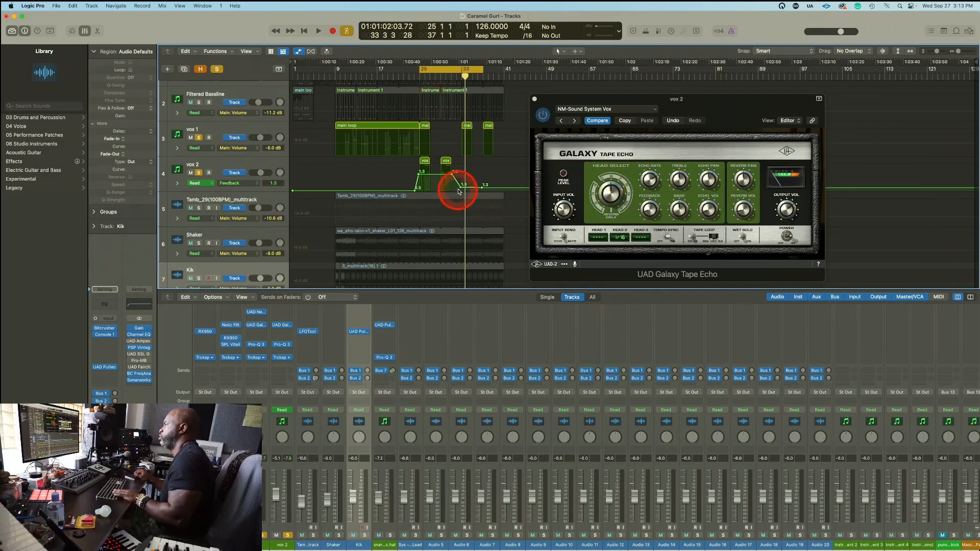
{"action": "key", "text": "space"}
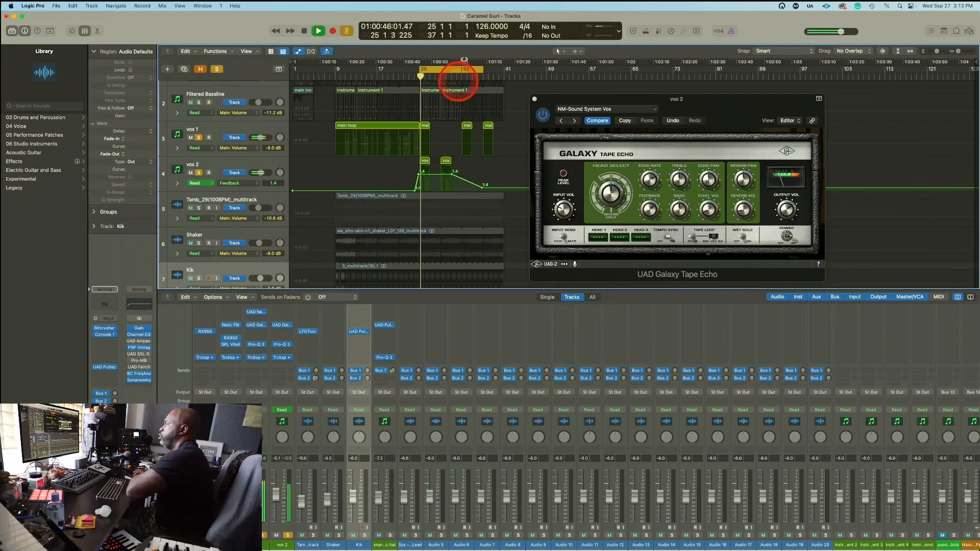
{"action": "left_click", "coordinate": [442, 77]}
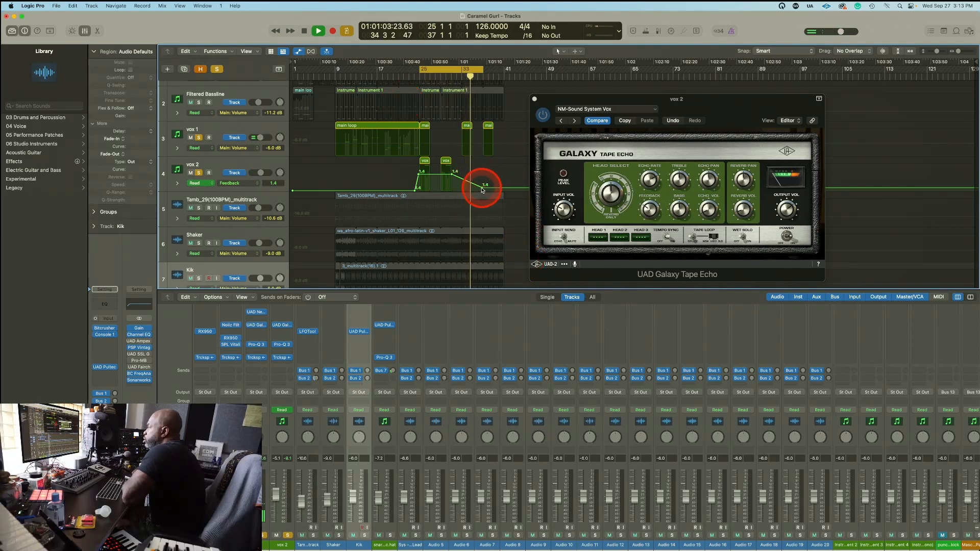
Shorten vox 2's Feedback ramp-down to end at about bar 34, stop playback and hide the track automation
{"action": "left_click_drag", "start_coordinate": [482, 190], "coordinate": [471, 188]}
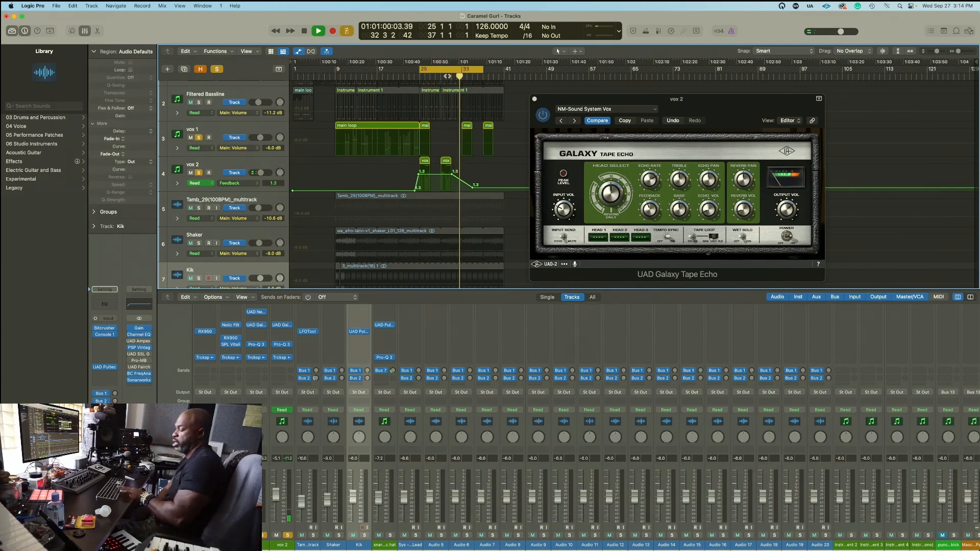
{"action": "key", "text": "space"}
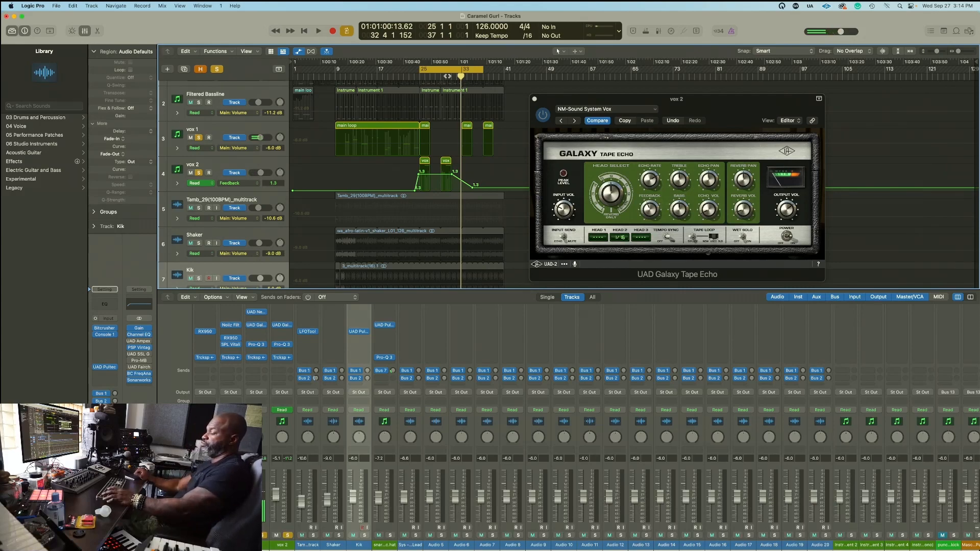
{"action": "key", "text": "a"}
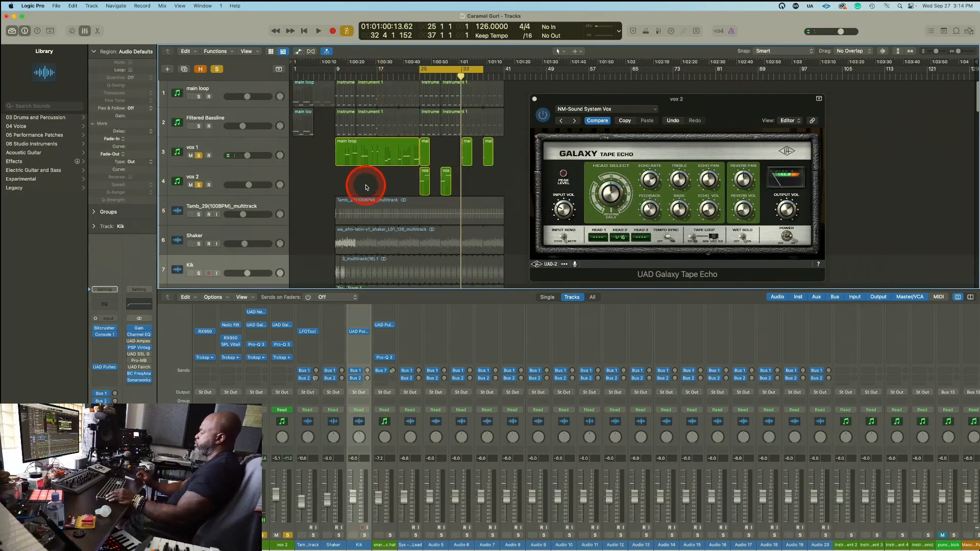
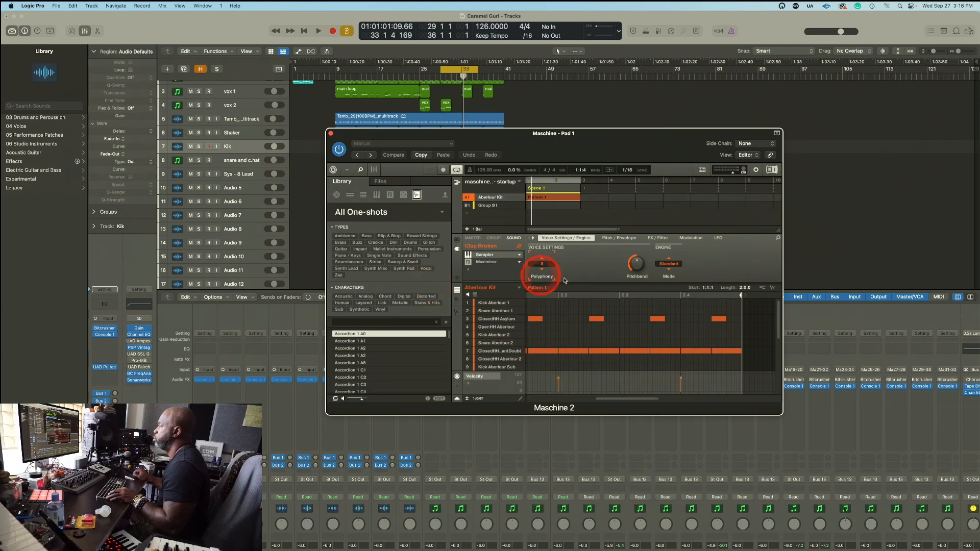
Move the Maschine window clear of the Maschine pad tracks, set its swing to 1.0% and audition the pattern
{"action": "left_click_drag", "start_coordinate": [657, 139], "coordinate": [919, 58]}
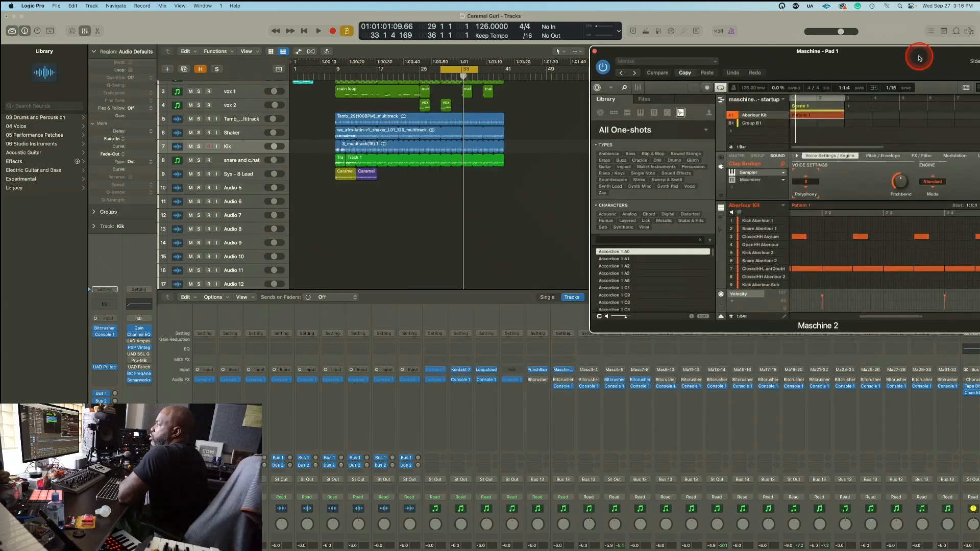
{"action": "scroll", "coordinate": [398, 245], "scroll_direction": "down", "scroll_amount": 15}
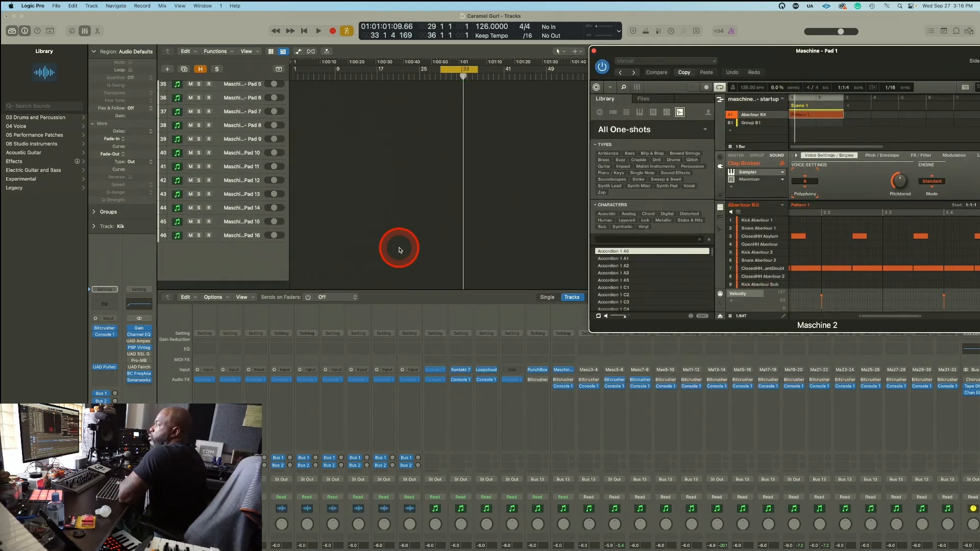
{"action": "scroll", "coordinate": [399, 250], "scroll_direction": "up", "scroll_amount": 5}
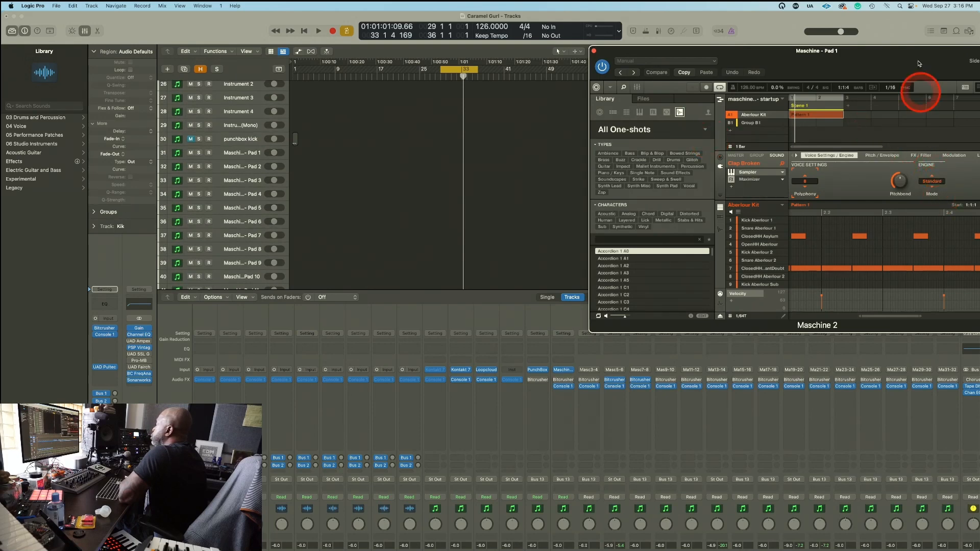
{"action": "left_click_drag", "start_coordinate": [921, 53], "coordinate": [852, 55]}
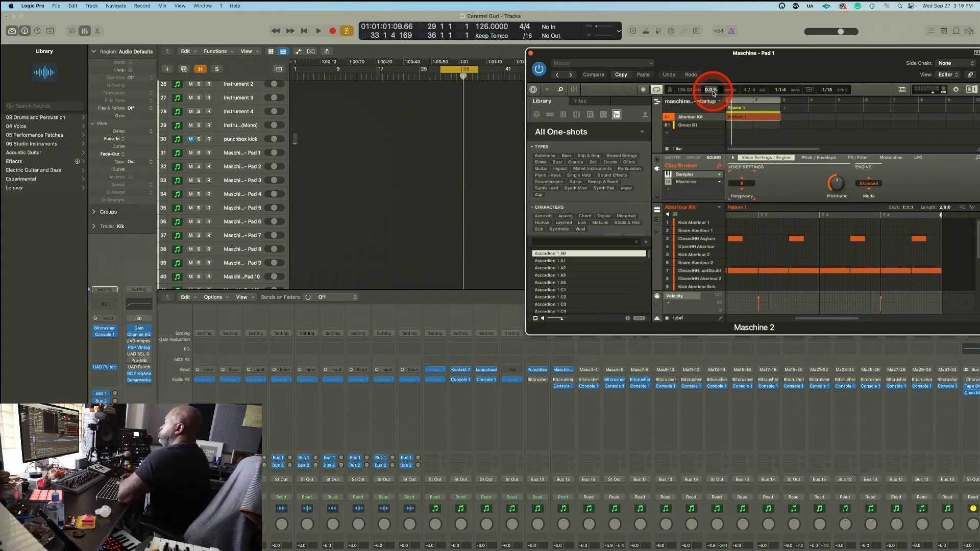
{"action": "key", "text": "space"}
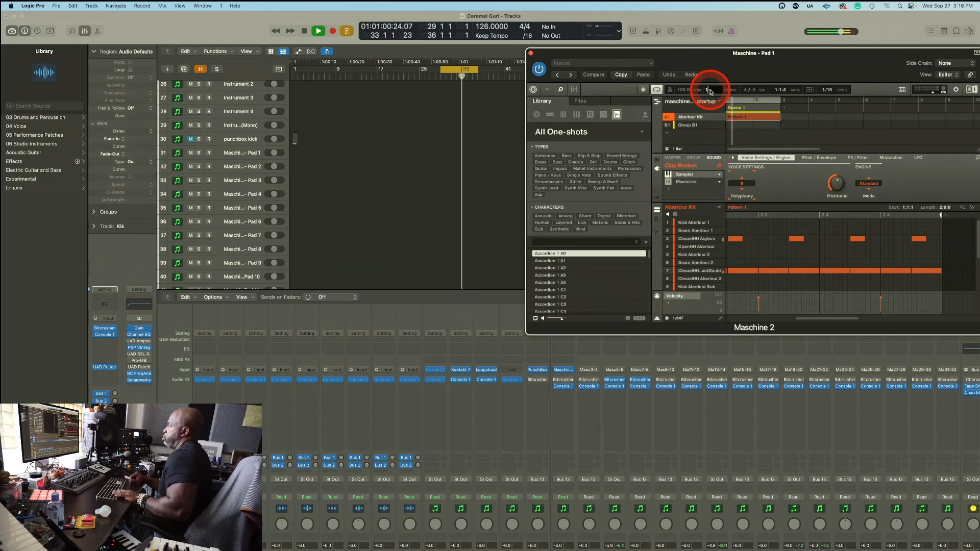
{"action": "key", "text": "Return"}
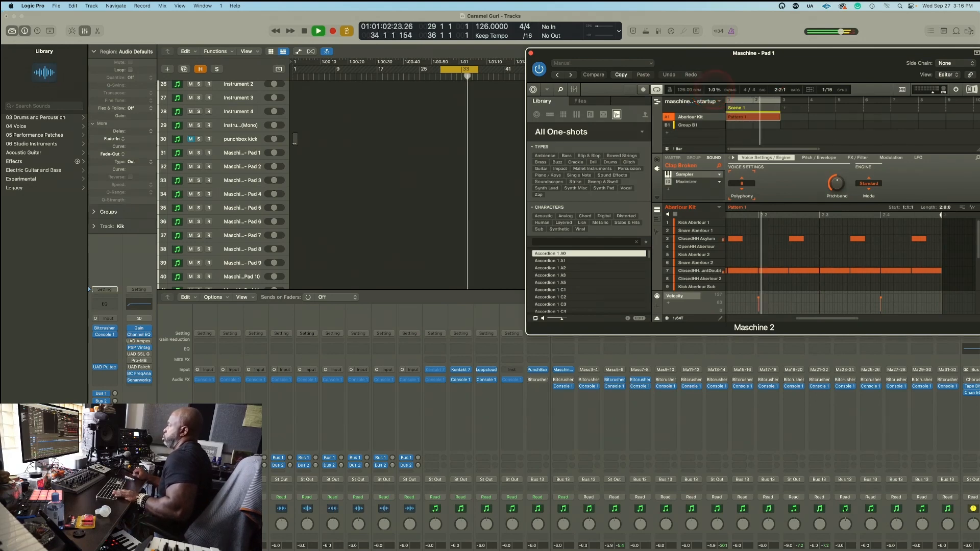
{"action": "left_click", "coordinate": [831, 138]}
{"action": "left_click", "coordinate": [914, 237]}
{"action": "key", "text": "space"}
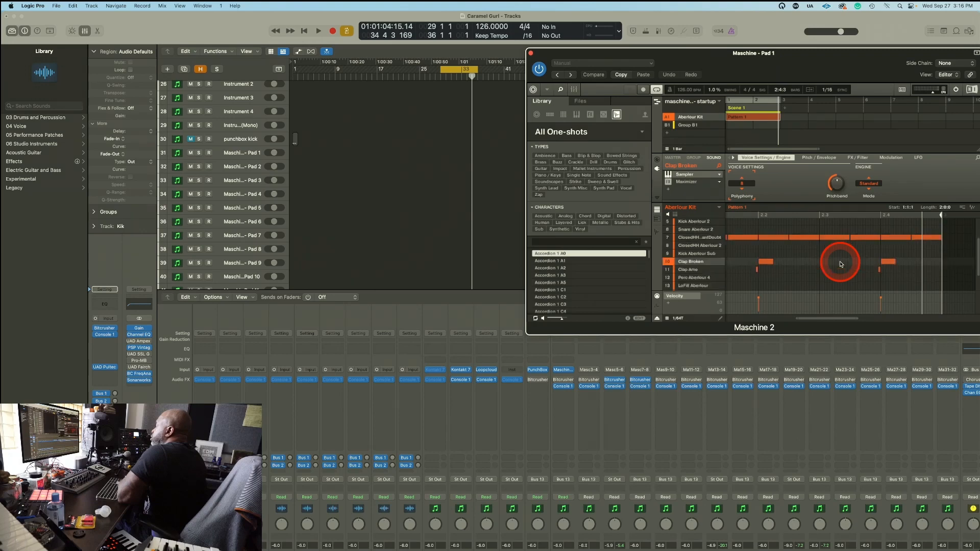
Transfer the Maschine pattern's MIDI to the pad tracks at bar 1 and delete the empty Pad 1 and Pad 2 regions
{"action": "scroll", "coordinate": [841, 264], "scroll_direction": "down", "scroll_amount": 3}
{"action": "scroll", "coordinate": [841, 264], "scroll_direction": "up", "scroll_amount": 3}
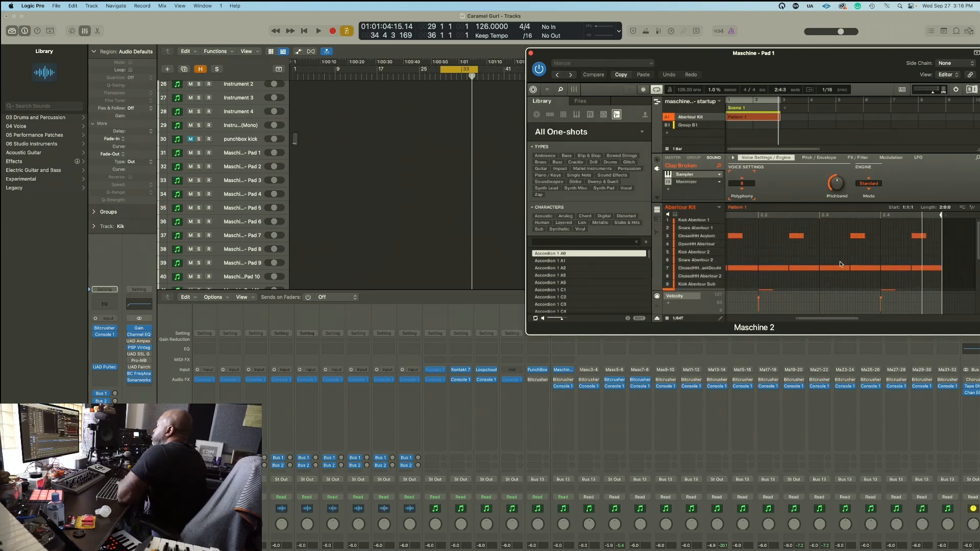
{"action": "left_click", "coordinate": [975, 186]}
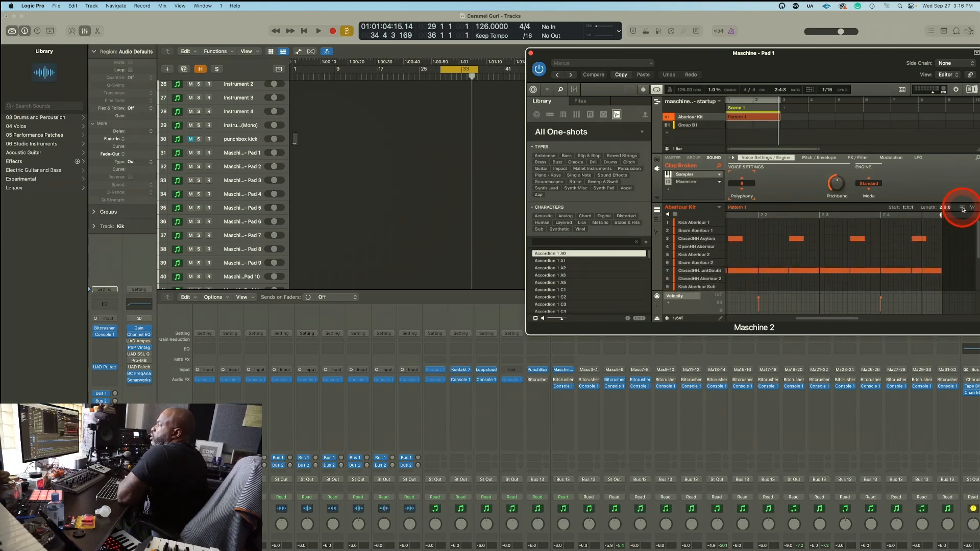
{"action": "left_click_drag", "start_coordinate": [963, 209], "coordinate": [268, 178]}
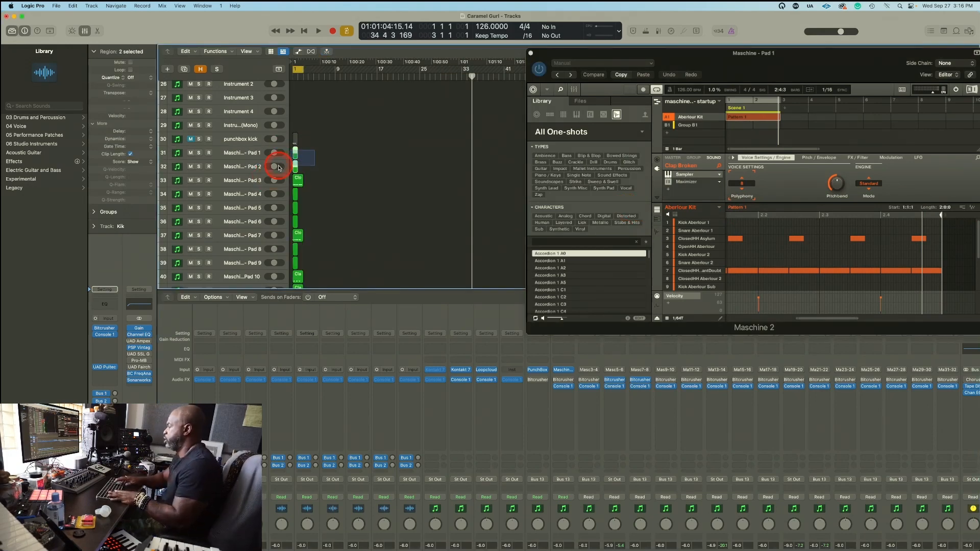
{"action": "key", "text": "Delete"}
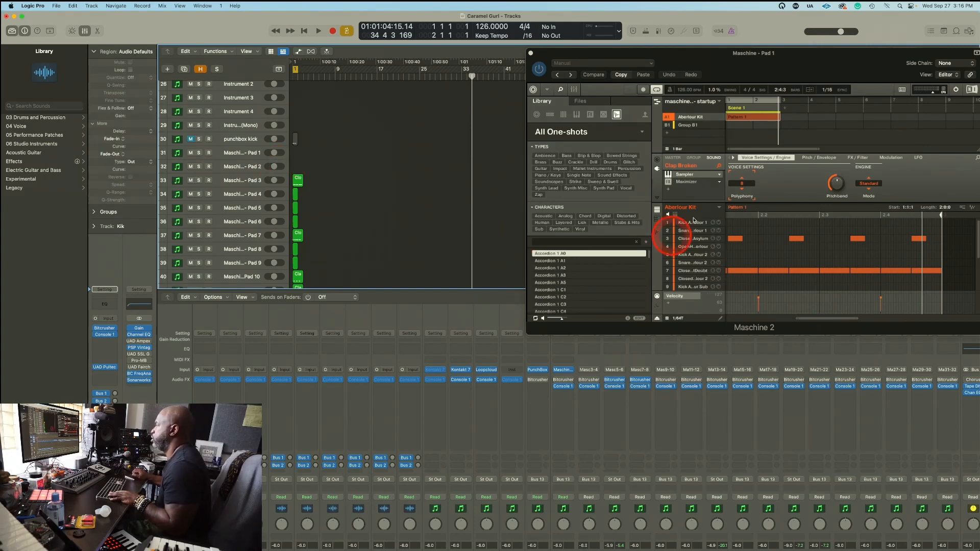
Clear all notes from Maschine's Pattern 1 and close the plug-in window
{"action": "left_click", "coordinate": [750, 248]}
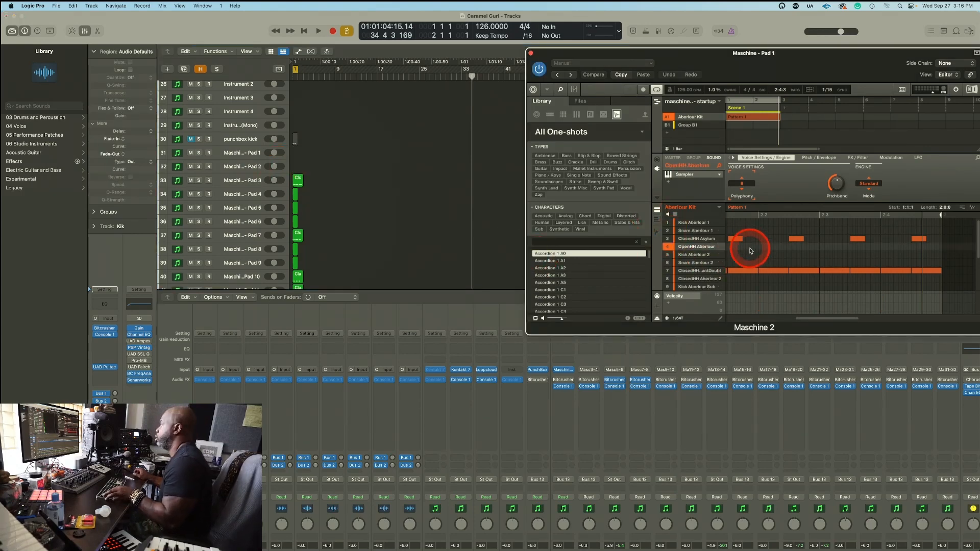
{"action": "left_click_drag", "start_coordinate": [947, 282], "coordinate": [595, 194]}
{"action": "key", "text": "Delete"}
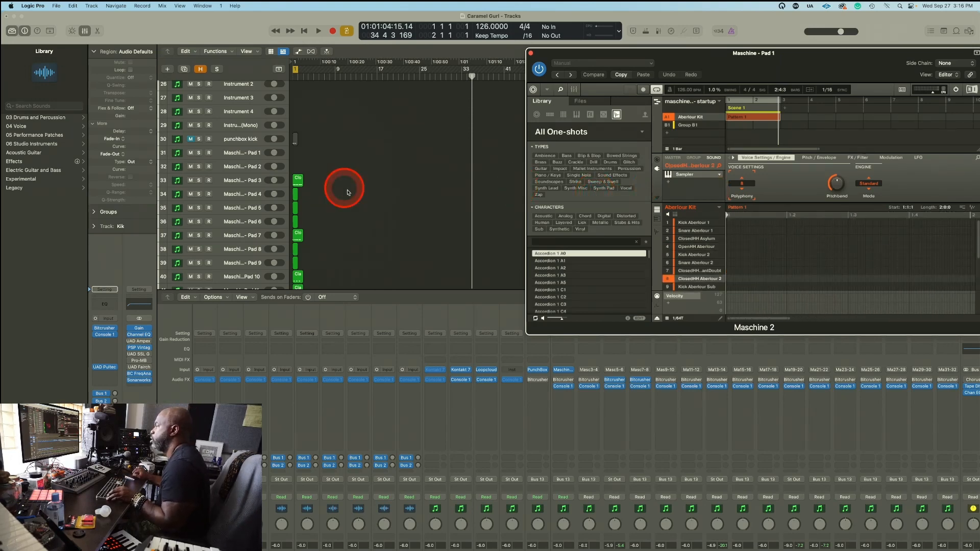
{"action": "left_click", "coordinate": [531, 53]}
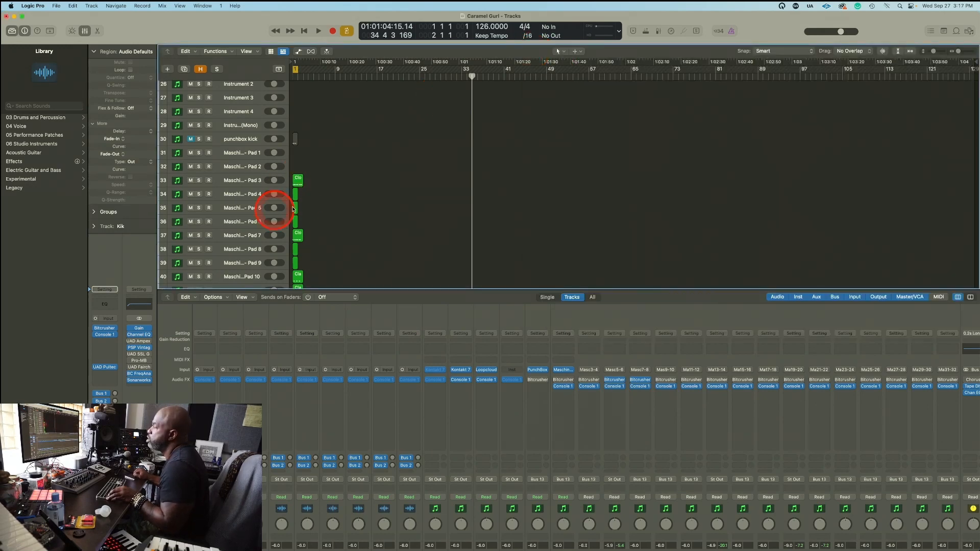
Delete the empty regions on Maschine Pads 4 to 6, 8, 9 and 12 to 16
{"action": "left_click_drag", "start_coordinate": [315, 193], "coordinate": [287, 290]}
{"action": "key", "text": "Delete"}
{"action": "key", "text": "Delete"}
{"action": "scroll", "coordinate": [416, 230], "scroll_direction": "down", "scroll_amount": 3}
{"action": "scroll", "coordinate": [374, 250], "scroll_direction": "down", "scroll_amount": 3}
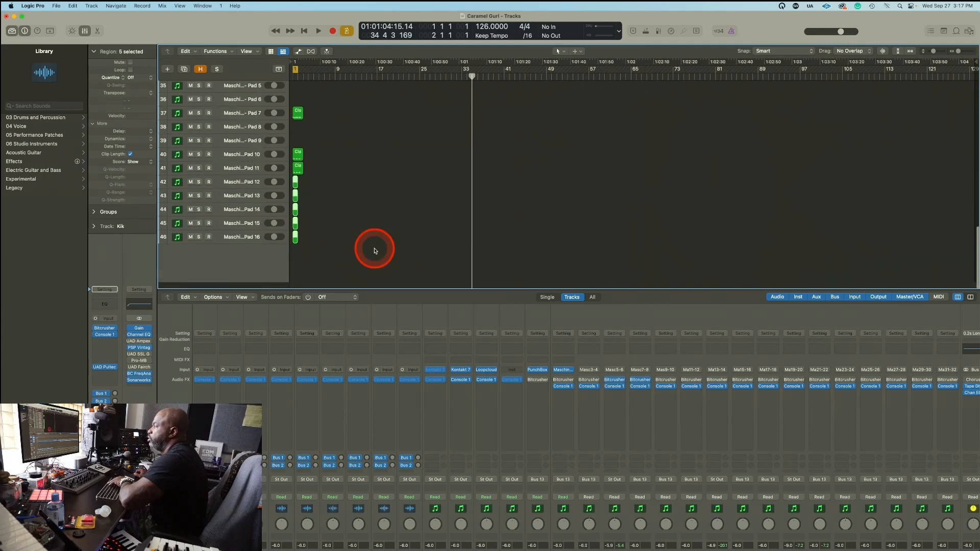
{"action": "key", "text": "Delete"}
Hide the mixer, fit all tracks in view and audition the Maschine pad regions from bar 1
{"action": "key", "text": "x"}
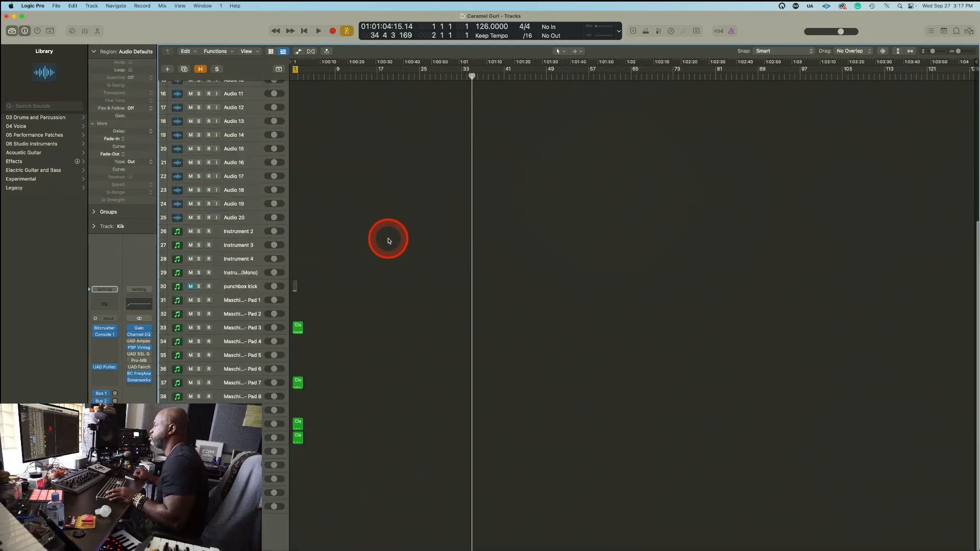
{"action": "scroll", "coordinate": [409, 265], "scroll_direction": "down", "scroll_amount": 4}
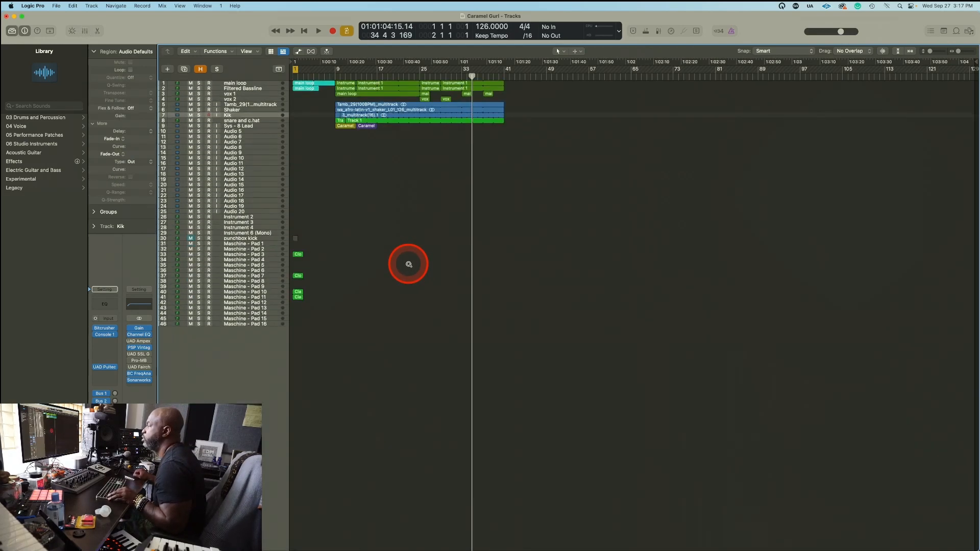
{"action": "left_click_drag", "start_coordinate": [322, 246], "coordinate": [287, 314]}
{"action": "key", "text": "Return"}
{"action": "key", "text": "space"}
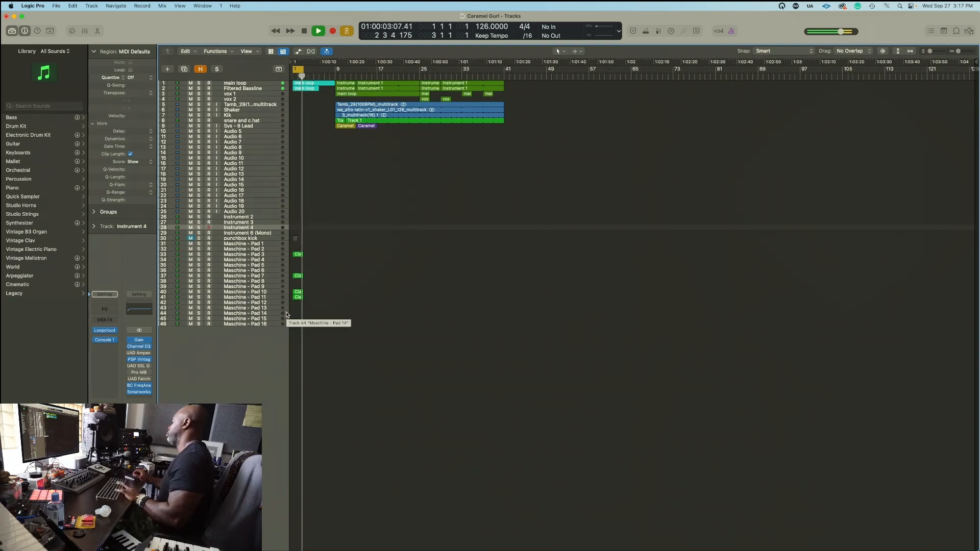
{"action": "key", "text": "space"}
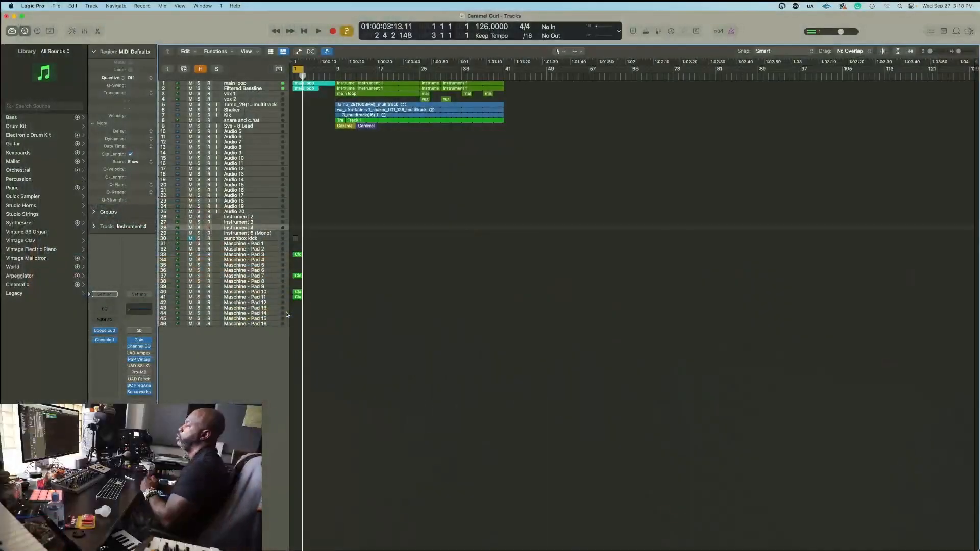
Select all regions, match the cycle range to them and move the whole arrangement with its automation to start at bar 9
{"action": "left_click", "coordinate": [409, 269], "text": "ctrl+alt"}
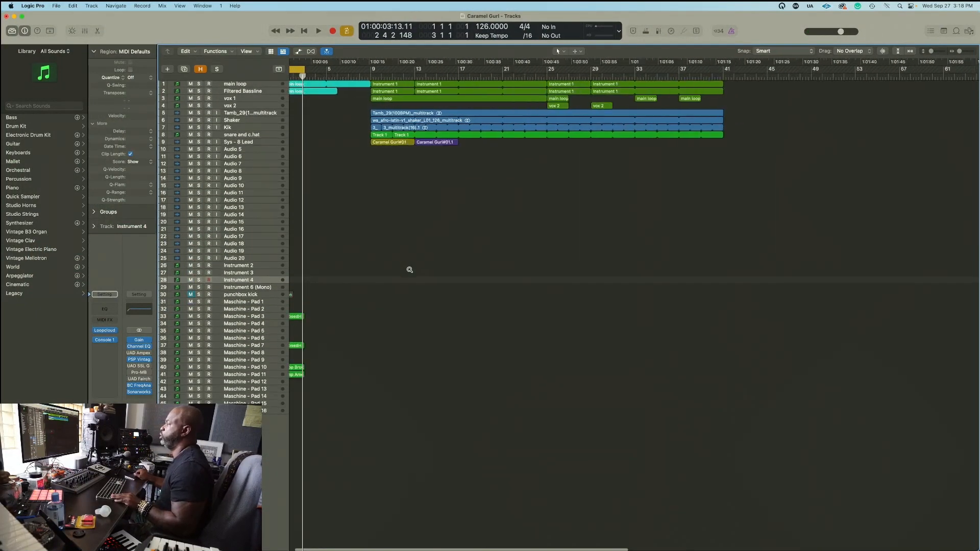
{"action": "scroll", "coordinate": [410, 269], "scroll_direction": "down", "scroll_amount": 2}
{"action": "left_click", "coordinate": [409, 269]}
{"action": "key", "text": "super+a"}
{"action": "key", "text": "super+u"}
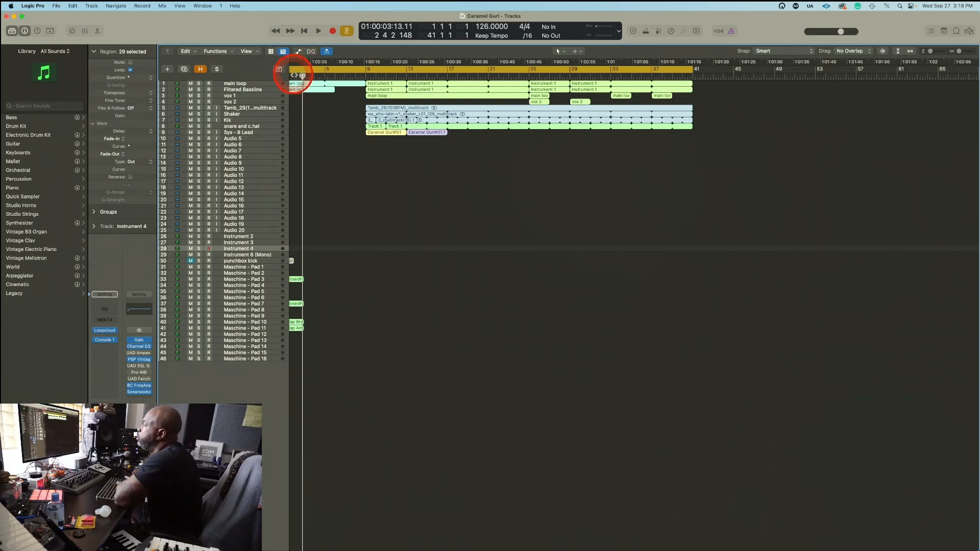
{"action": "left_click_drag", "start_coordinate": [294, 92], "coordinate": [459, 92]}
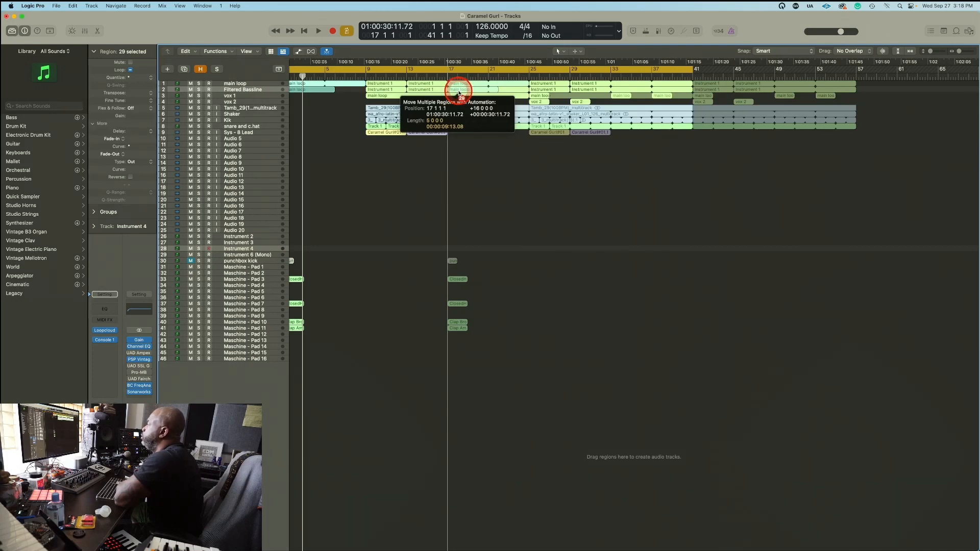
{"action": "left_click_drag", "start_coordinate": [459, 93], "coordinate": [458, 88]}
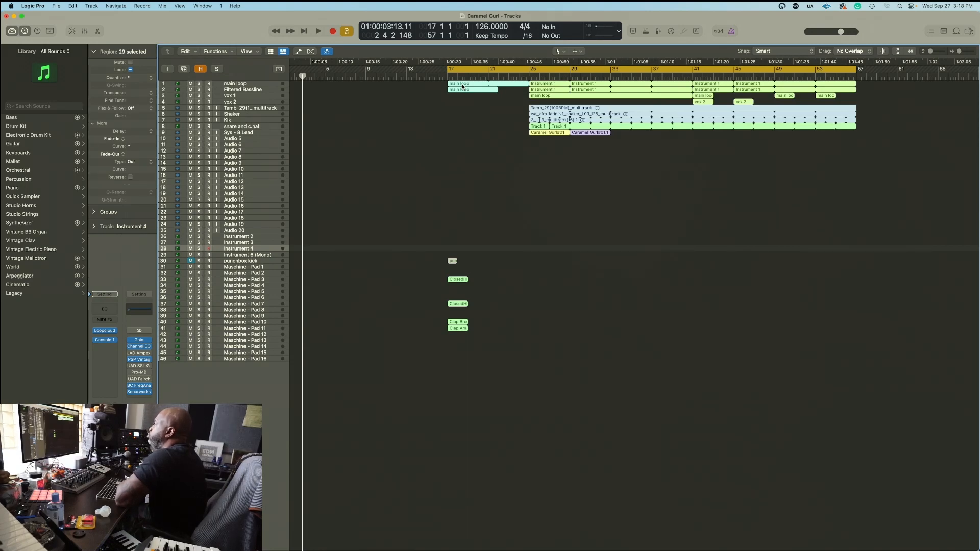
{"action": "left_click_drag", "start_coordinate": [463, 85], "coordinate": [382, 86]}
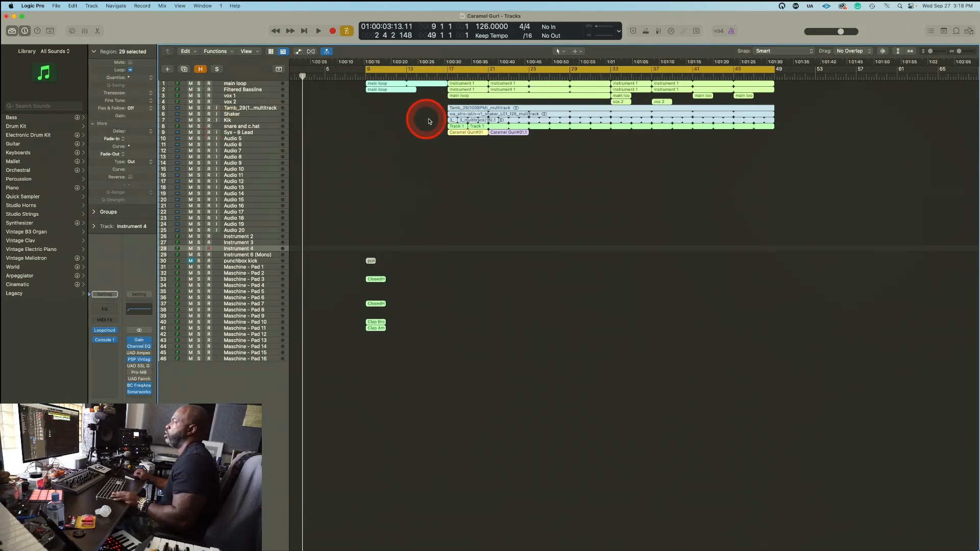
Rename the tambourine multitrack track to Tambourine and name all regions on the top nine tracks after their tracks
{"action": "double_click", "coordinate": [254, 108]}
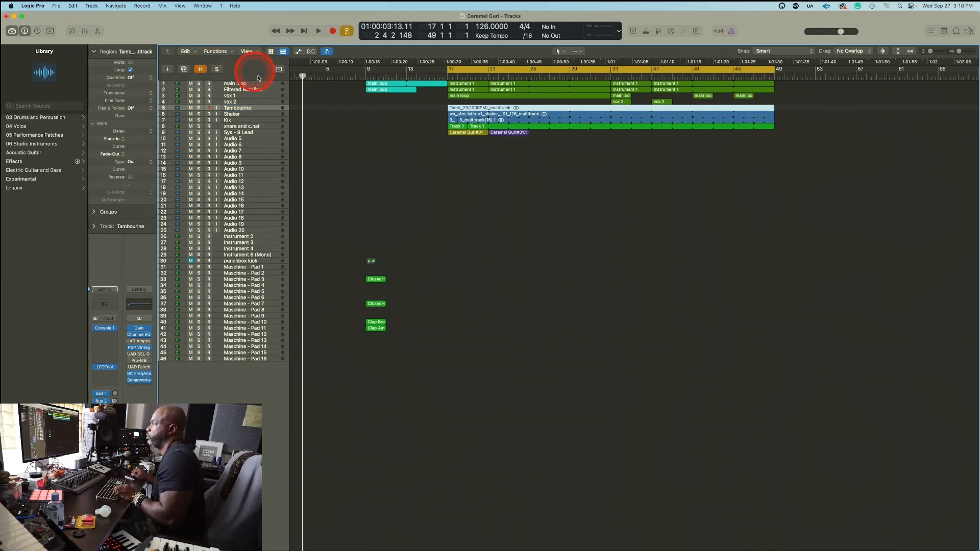
{"action": "left_click", "coordinate": [367, 155]}
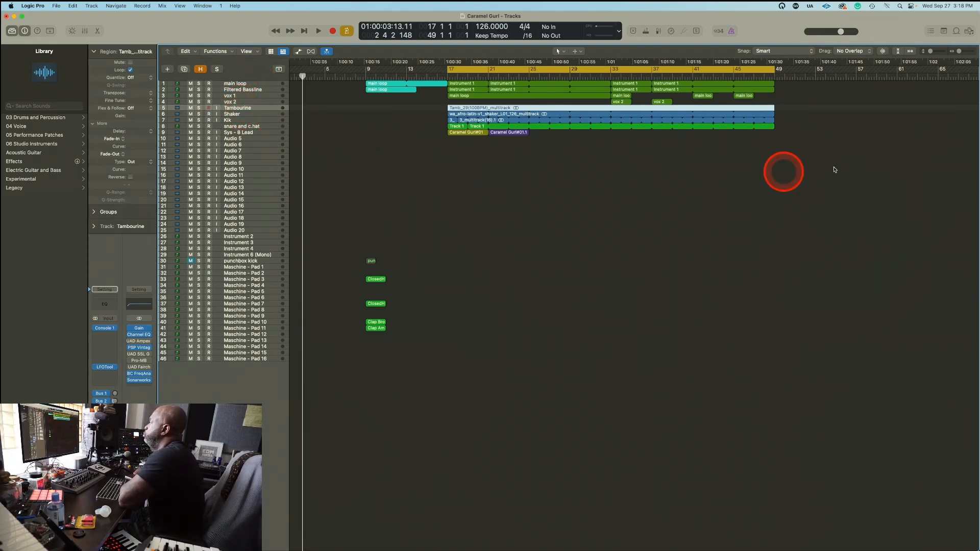
{"action": "left_click_drag", "start_coordinate": [827, 174], "coordinate": [303, 50]}
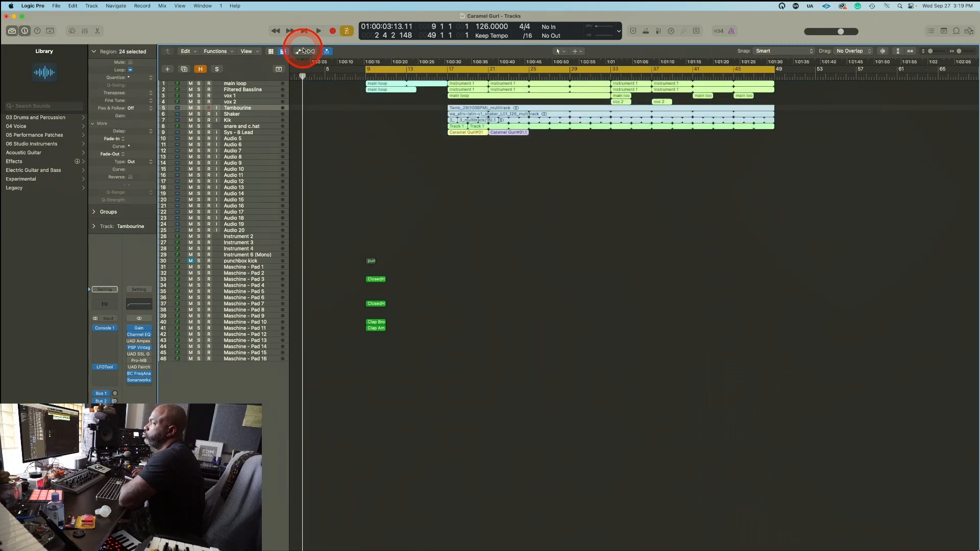
{"action": "right_click", "coordinate": [465, 97]}
{"action": "mouse_move", "coordinate": [488, 152]}
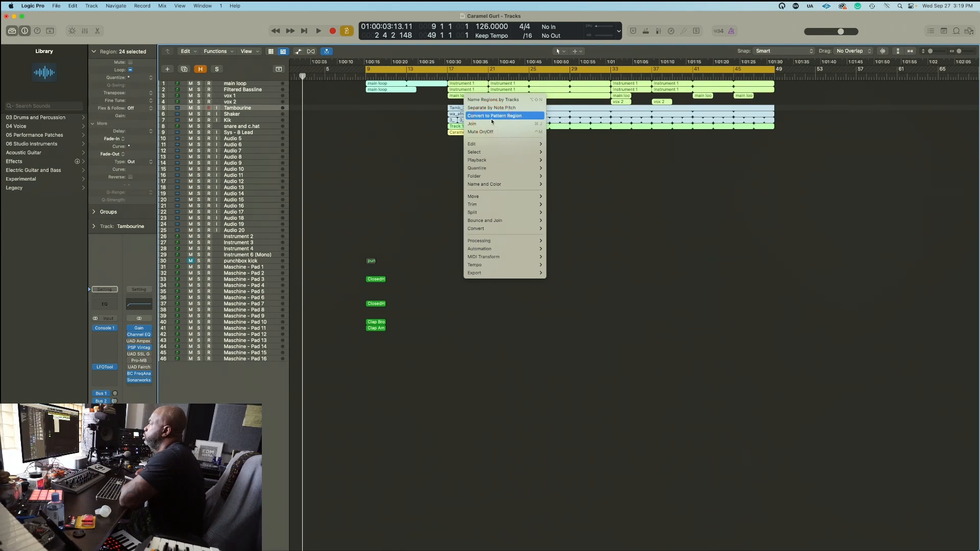
{"action": "left_click", "coordinate": [490, 184]}
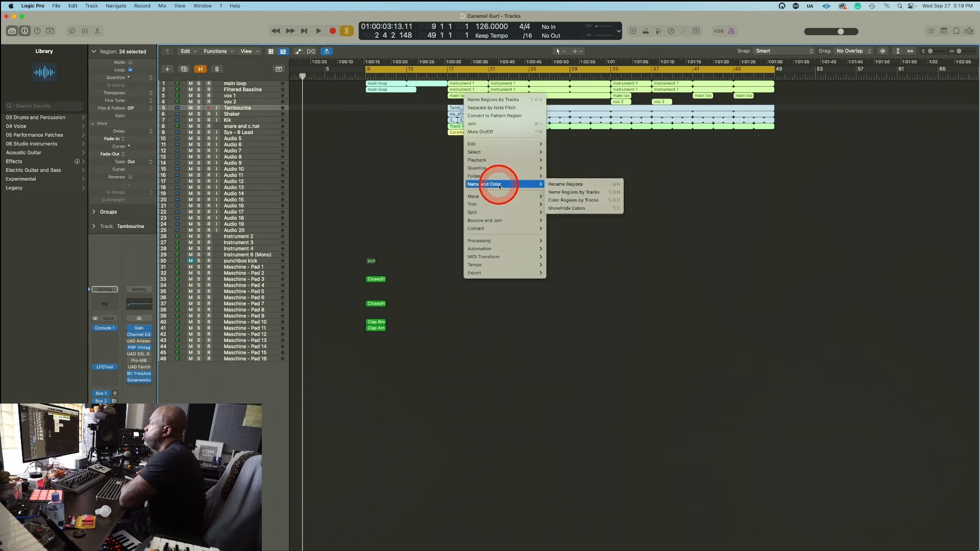
{"action": "left_click", "coordinate": [586, 194]}
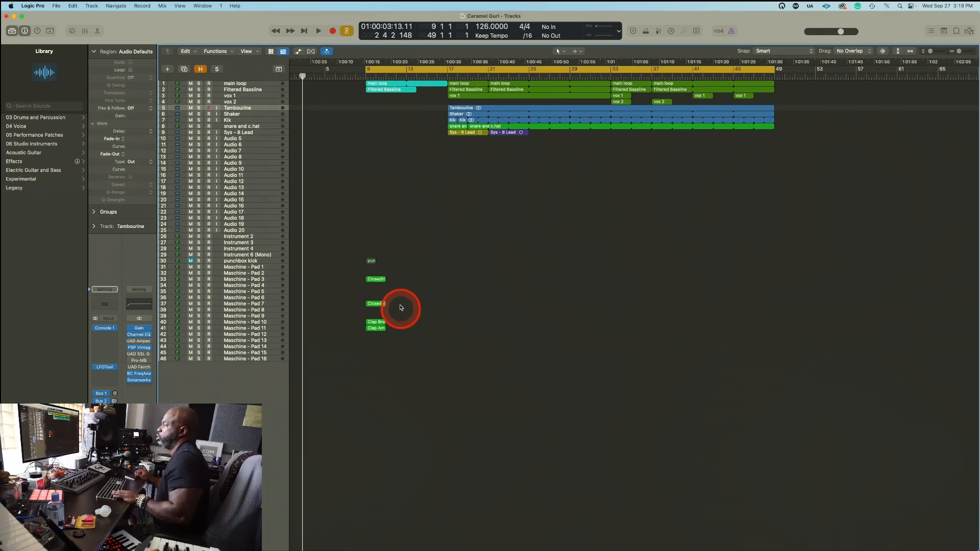
Try moving the closed hi-hat region on Maschine Pad 3 to bar 1 and audition it from the start
{"action": "left_click", "coordinate": [376, 280]}
{"action": "left_click_drag", "start_coordinate": [344, 284], "coordinate": [285, 279]}
{"action": "scroll", "coordinate": [371, 313], "scroll_direction": "left", "scroll_amount": 5}
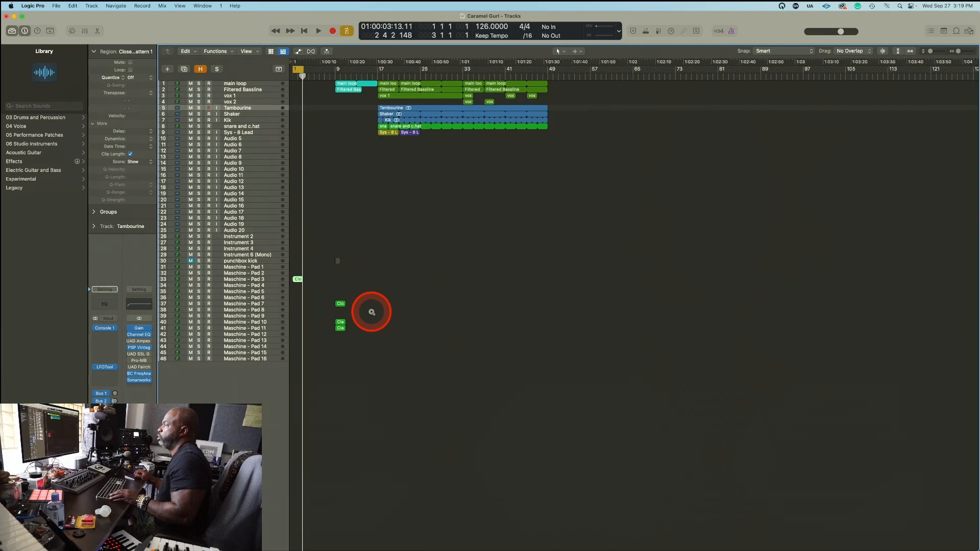
{"action": "scroll", "coordinate": [342, 298], "scroll_direction": "left", "scroll_amount": 2}
{"action": "key", "text": "space"}
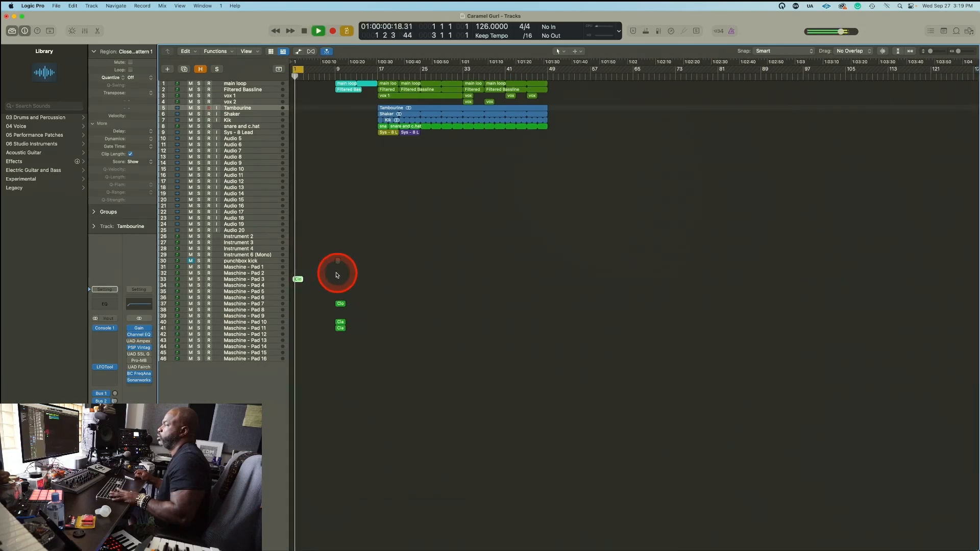
{"action": "key", "text": "space"}
Select the closed hi-hat region on Maschine Pad 7
{"action": "left_click", "coordinate": [342, 305]}
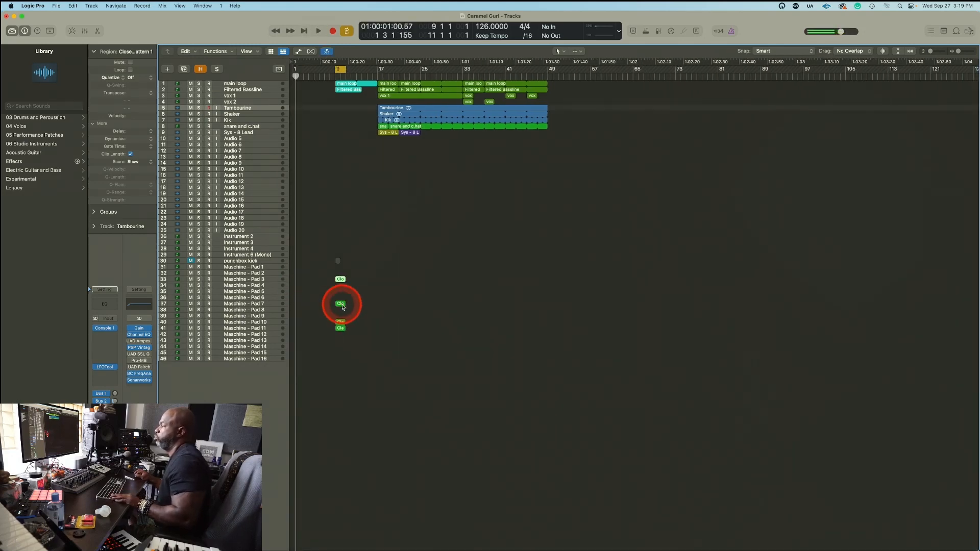